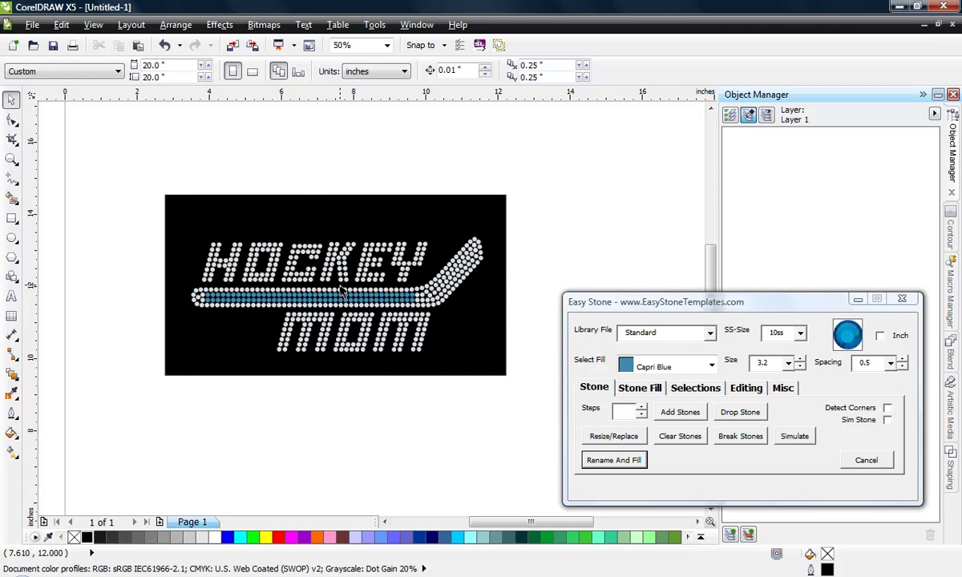
- Delete all the hockey stick stones, including the blue shaft fill and angled blade, between the words HOCKEY and MOM
{"action": "scroll", "coordinate": [345, 292], "scroll_direction": "up", "scroll_amount": 1}
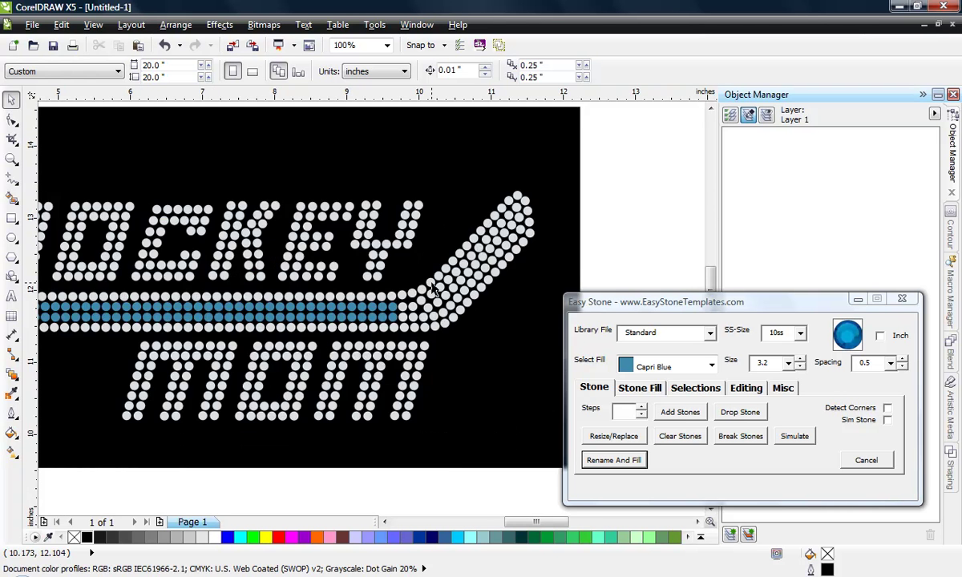
{"action": "scroll", "coordinate": [431, 287], "scroll_direction": "down", "scroll_amount": 1}
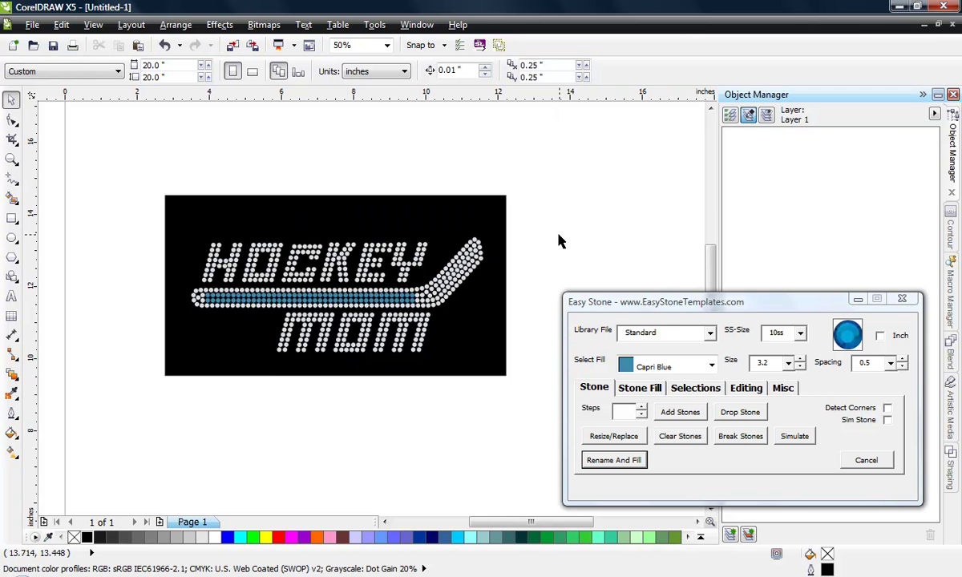
{"action": "left_click_drag", "start_coordinate": [498, 271], "coordinate": [439, 309]}
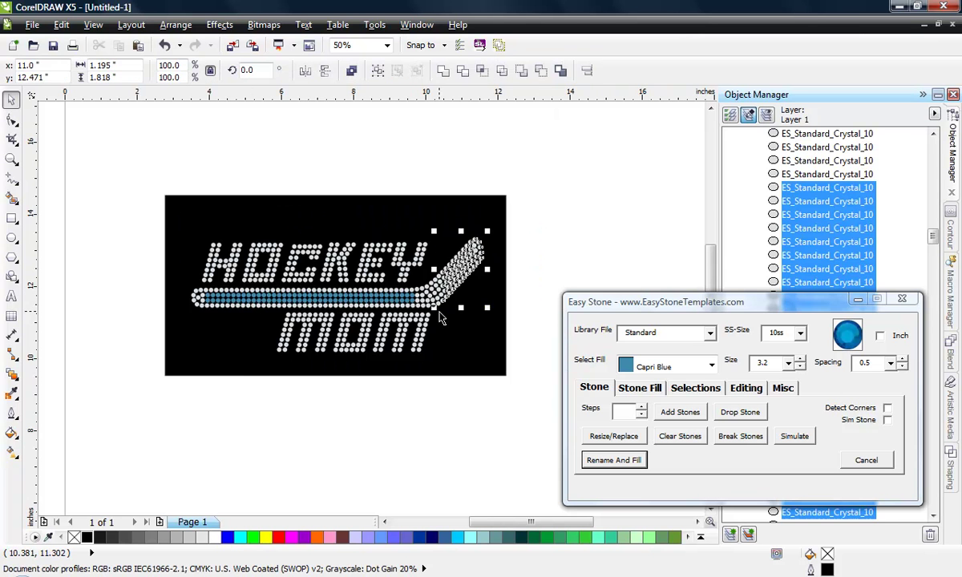
{"action": "key", "text": "Delete"}
{"action": "left_click_drag", "start_coordinate": [139, 287], "coordinate": [468, 311]}
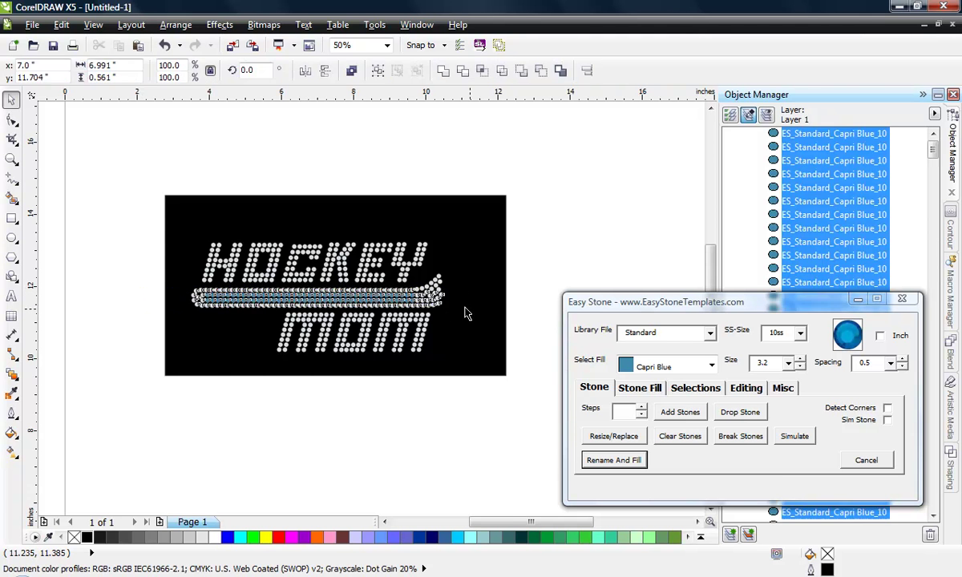
{"action": "key", "text": "Delete"}
{"action": "left_click_drag", "start_coordinate": [531, 265], "coordinate": [414, 309]}
{"action": "key", "text": "Delete"}
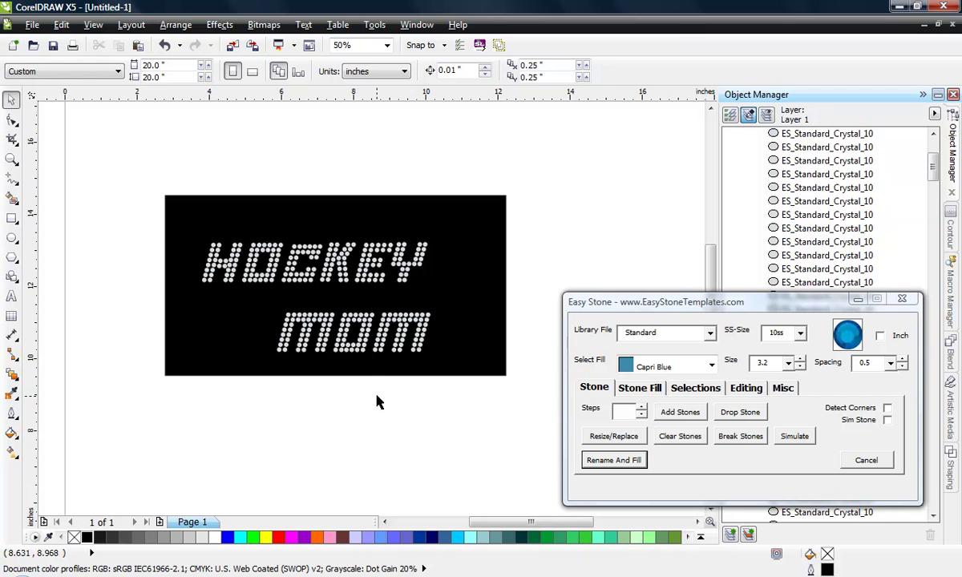
- Delete the stones of the O and the final M in MOM, keeping only its first M
{"action": "left_click_drag", "start_coordinate": [366, 397], "coordinate": [464, 307]}
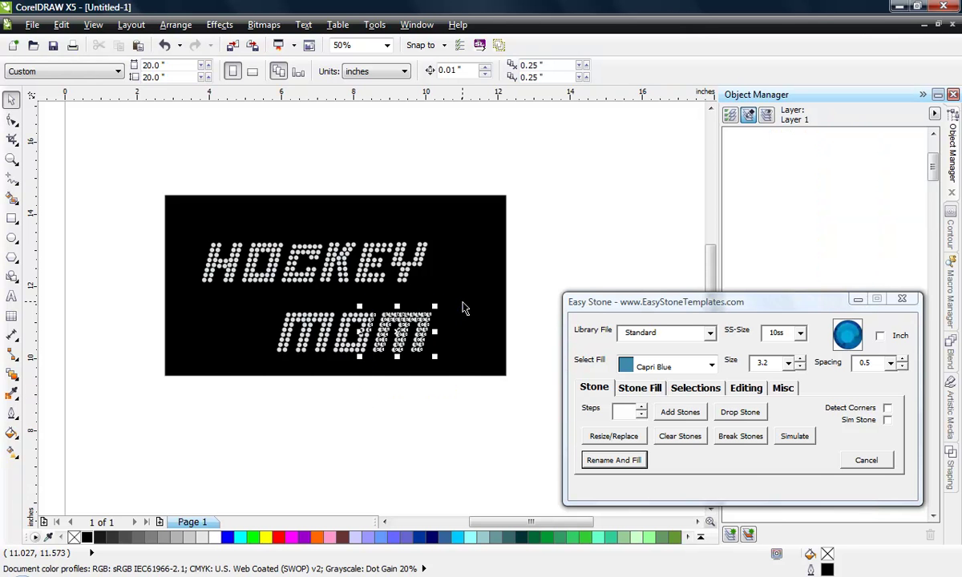
{"action": "key", "text": "Delete"}
{"action": "left_click_drag", "start_coordinate": [340, 402], "coordinate": [370, 338]}
{"action": "key", "text": "Delete"}
{"action": "left_click_drag", "start_coordinate": [427, 389], "coordinate": [335, 307]}
{"action": "key", "text": "Delete"}
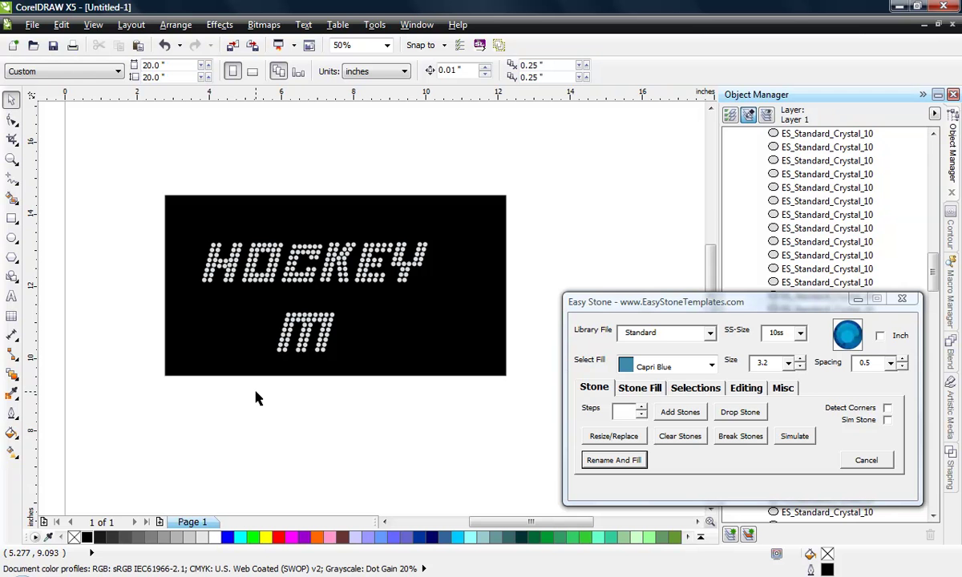
- Delete the black background rectangle and fill all the stones of the HOCKEY and M lettering with black
{"action": "left_click_drag", "start_coordinate": [377, 398], "coordinate": [240, 293]}
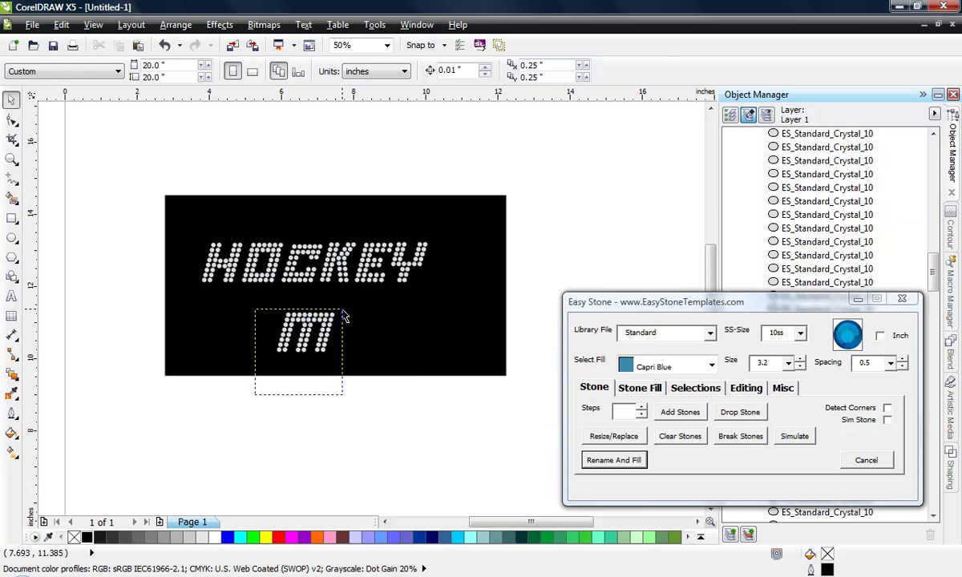
{"action": "left_click", "coordinate": [430, 320]}
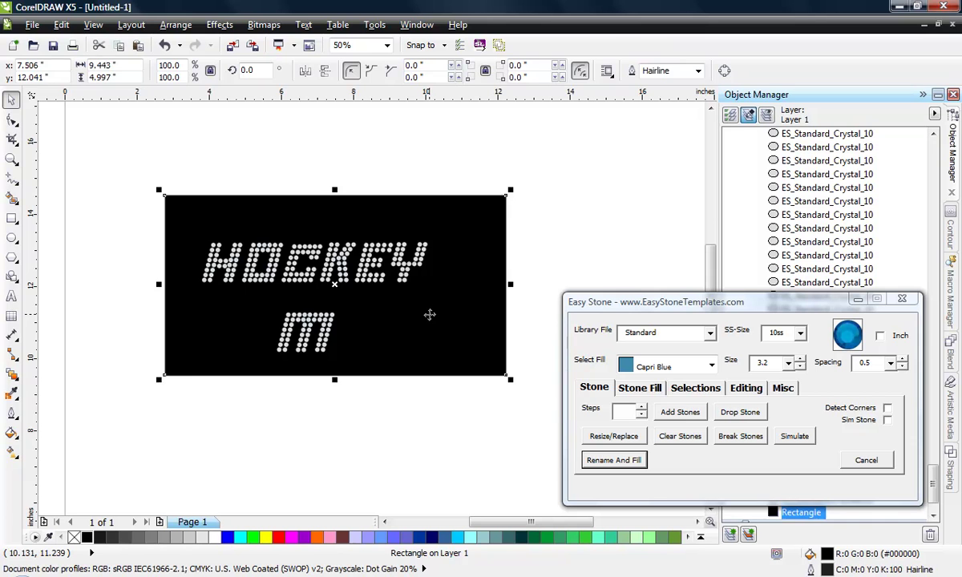
{"action": "key", "text": "Delete"}
{"action": "left_click_drag", "start_coordinate": [133, 185], "coordinate": [449, 396]}
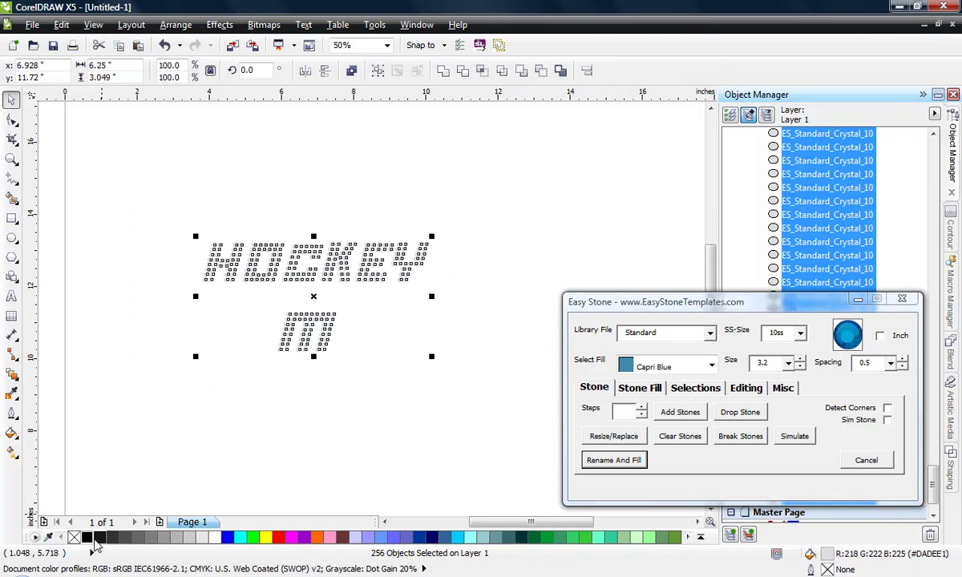
{"action": "left_click", "coordinate": [257, 398]}
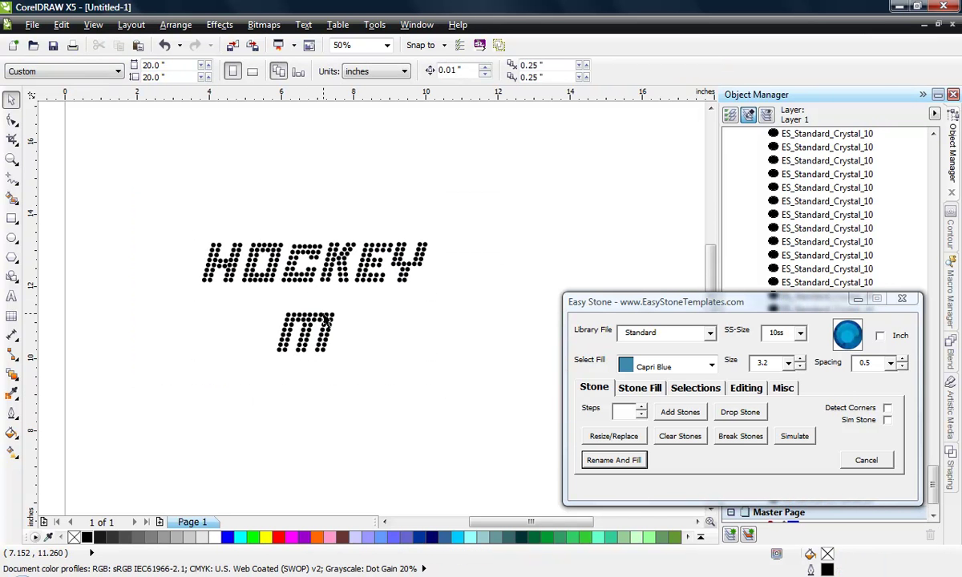
- Combine all the individual stones of the letter M into a single object
{"action": "scroll", "coordinate": [327, 319], "scroll_direction": "up", "scroll_amount": 1}
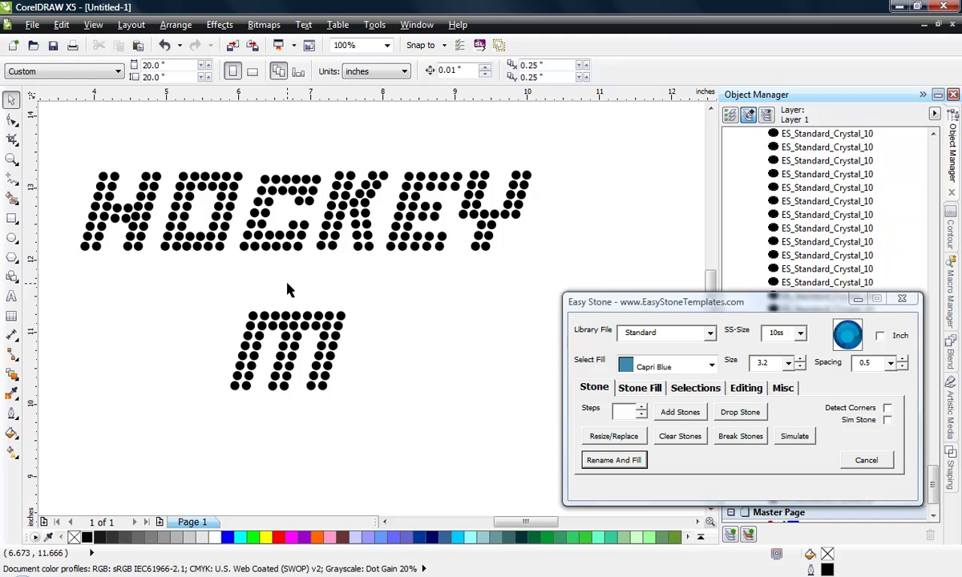
{"action": "left_click", "coordinate": [319, 314]}
{"action": "left_click_drag", "start_coordinate": [323, 319], "coordinate": [343, 318]}
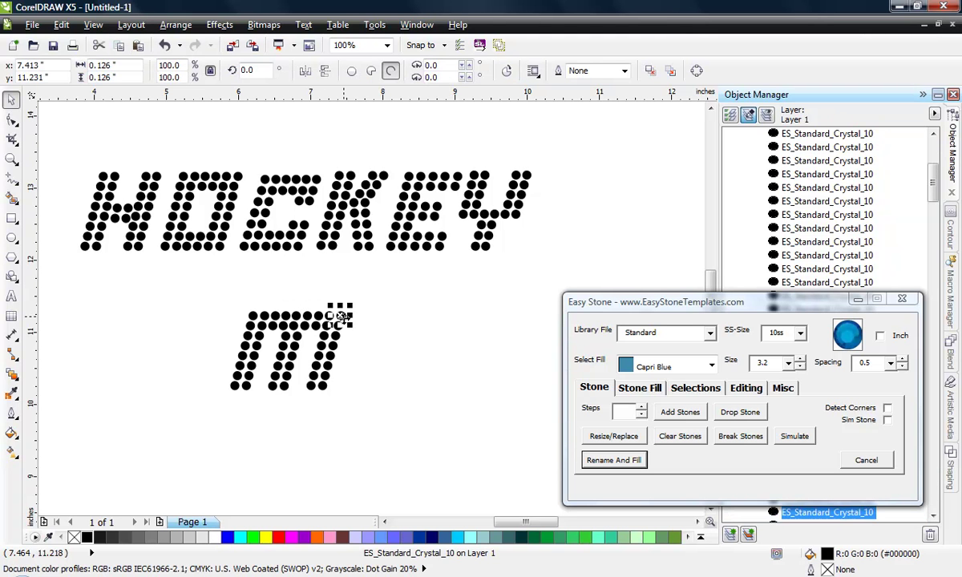
{"action": "left_click", "coordinate": [374, 386]}
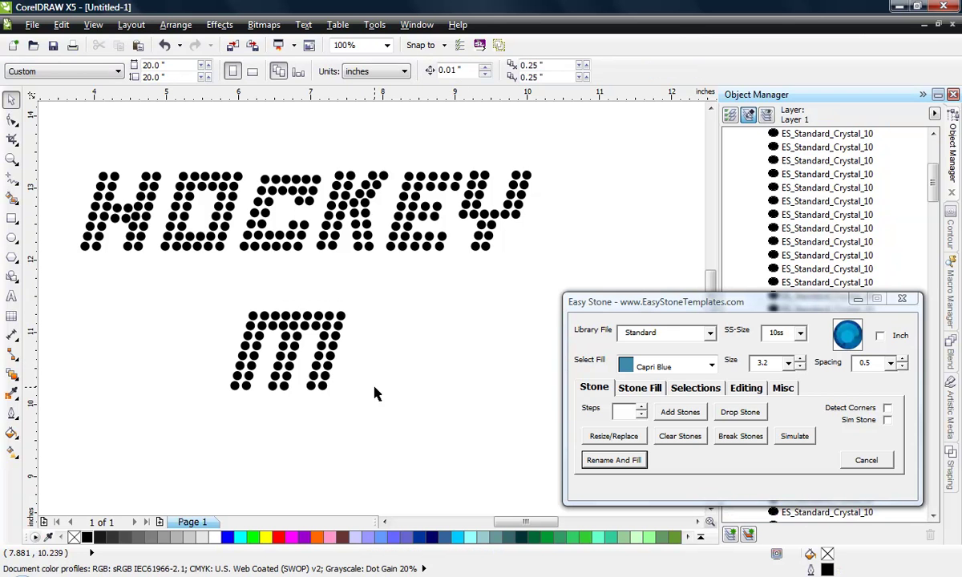
{"action": "left_click_drag", "start_coordinate": [192, 291], "coordinate": [361, 421]}
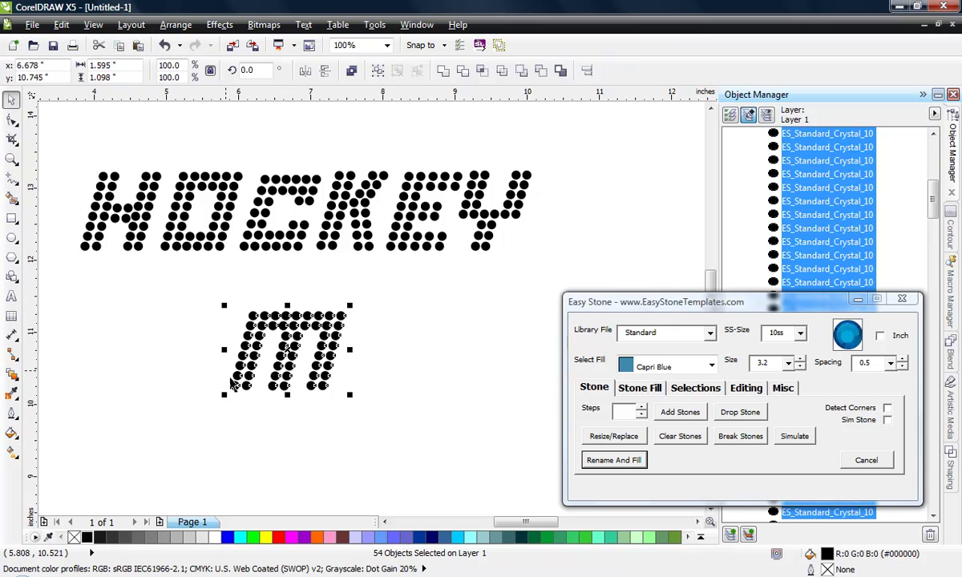
{"action": "left_click", "coordinate": [351, 71]}
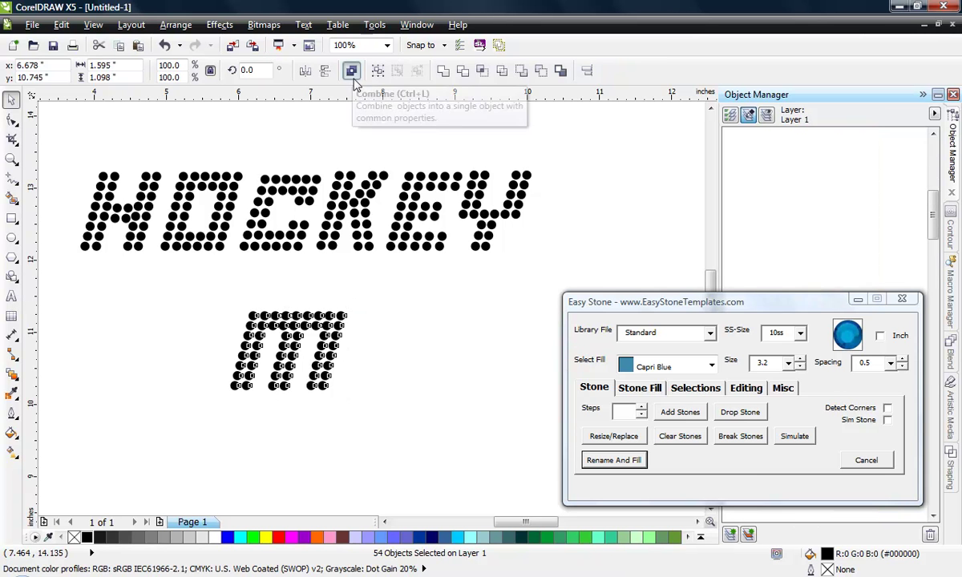
- Combine the stones of the Y into a single object and move it about 0.96 inches to the right
{"action": "left_click", "coordinate": [460, 149]}
{"action": "left_click_drag", "start_coordinate": [492, 255], "coordinate": [522, 258]}
{"action": "scroll", "coordinate": [451, 213], "scroll_direction": "up", "scroll_amount": 2}
{"action": "scroll", "coordinate": [437, 204], "scroll_direction": "down", "scroll_amount": 2}
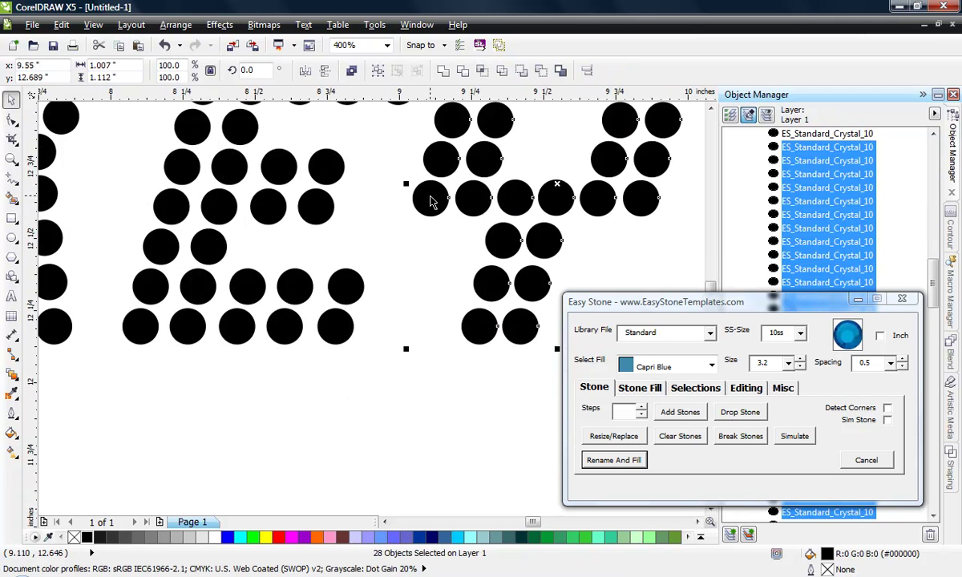
{"action": "left_click", "coordinate": [351, 70]}
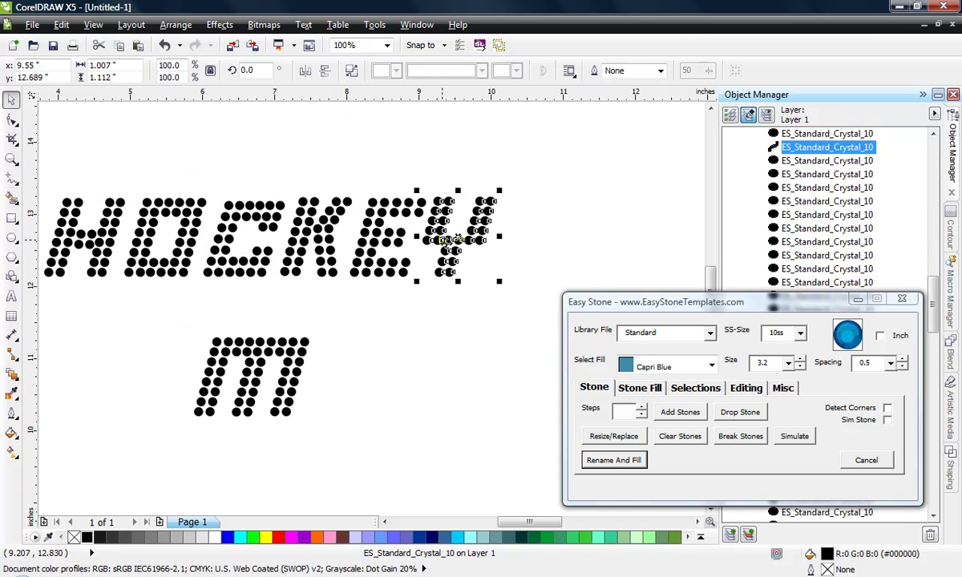
{"action": "left_click_drag", "start_coordinate": [422, 258], "coordinate": [492, 259]}
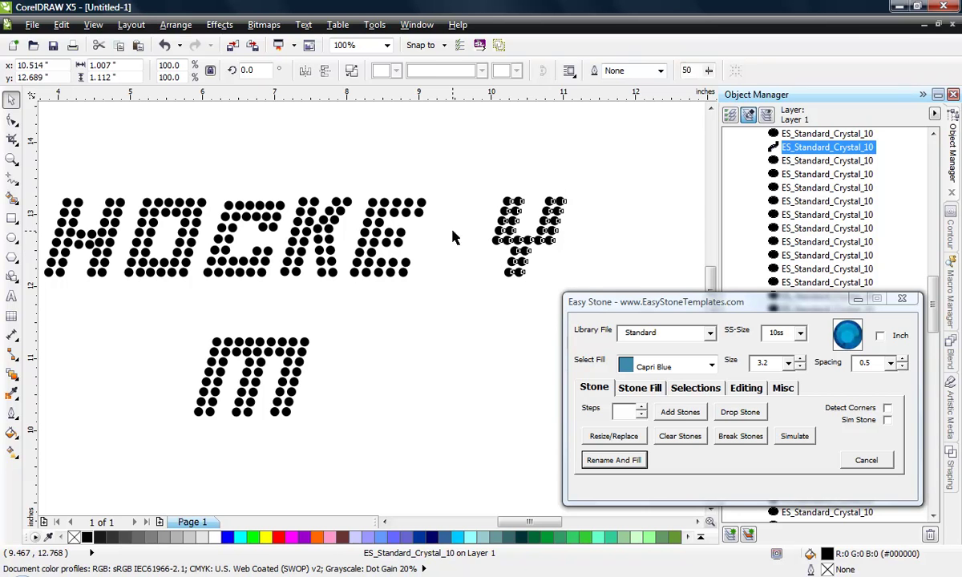
- Combine the stones of the E into a single object and move it about 0.65 inches right, towards the Y
{"action": "left_click_drag", "start_coordinate": [459, 145], "coordinate": [344, 295]}
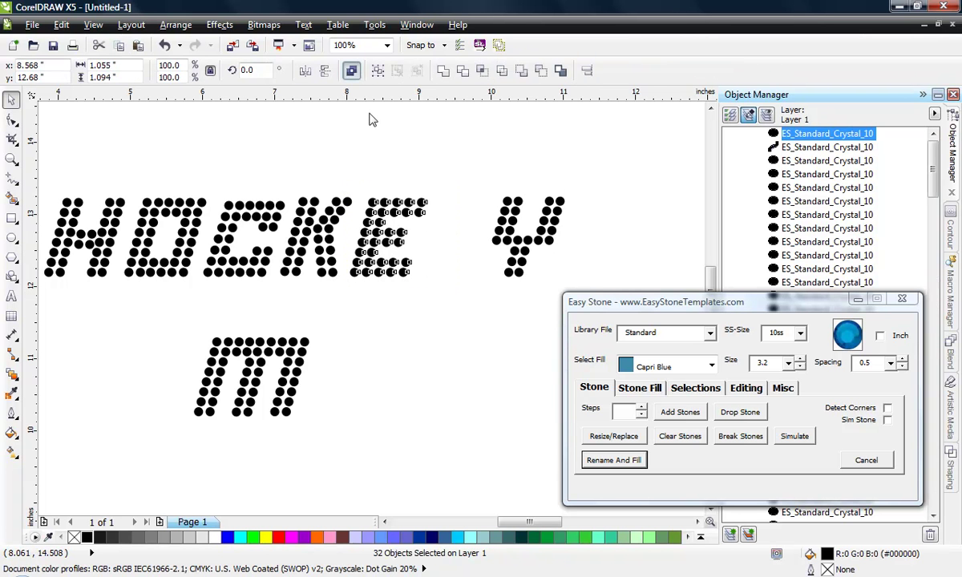
{"action": "key", "text": "ctrl+l"}
{"action": "left_click_drag", "start_coordinate": [377, 240], "coordinate": [423, 241]}
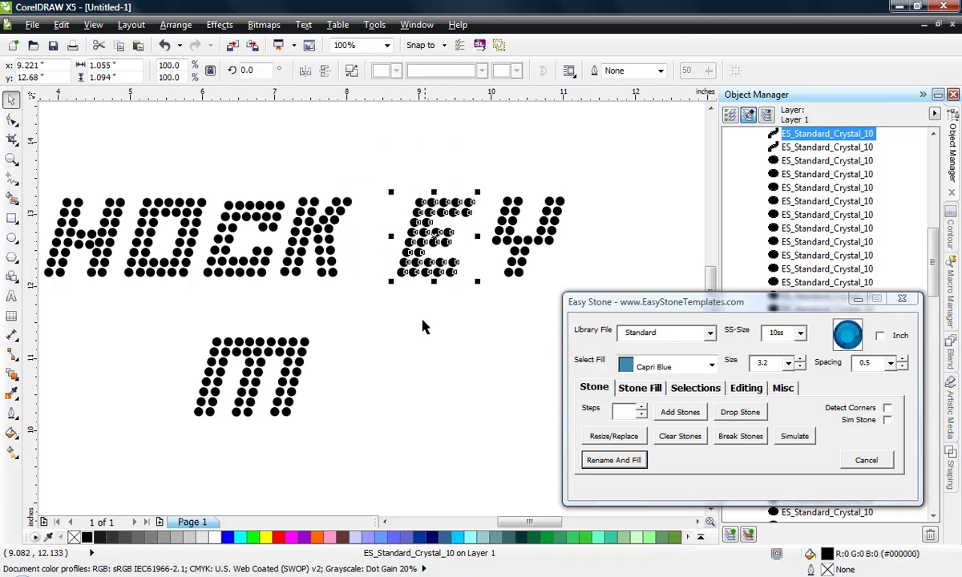
{"action": "left_click", "coordinate": [423, 326]}
- Combine the stones of the K into a single object and move it slightly right, away from the C
{"action": "left_click_drag", "start_coordinate": [378, 161], "coordinate": [281, 299]}
{"action": "key", "text": "ctrl+l"}
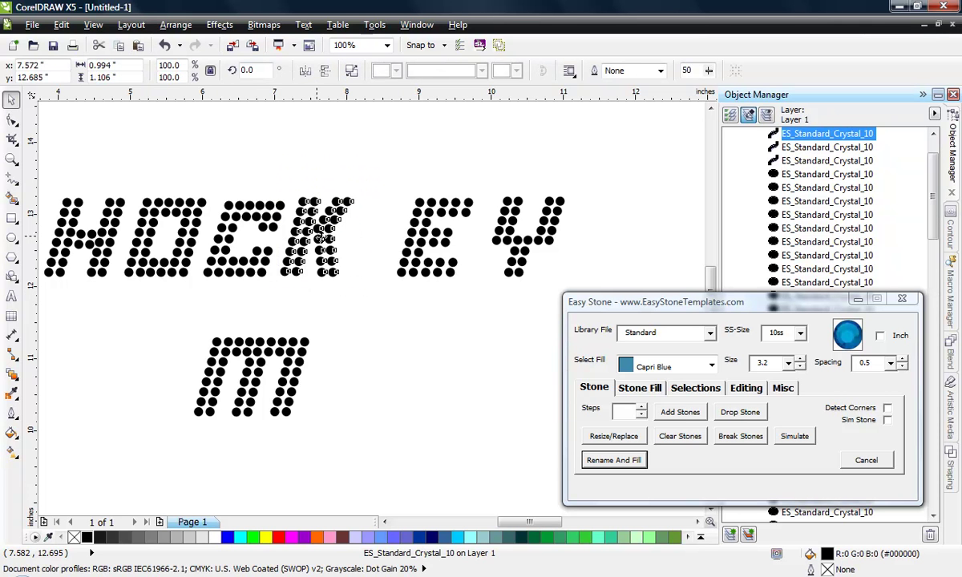
{"action": "left_click_drag", "start_coordinate": [320, 238], "coordinate": [349, 238]}
{"action": "left_click", "coordinate": [282, 150]}
- Combine the stones of the C into a single object and move it about 0.36 inches right, away from the O
{"action": "left_click_drag", "start_coordinate": [305, 163], "coordinate": [203, 300]}
{"action": "left_click", "coordinate": [327, 67]}
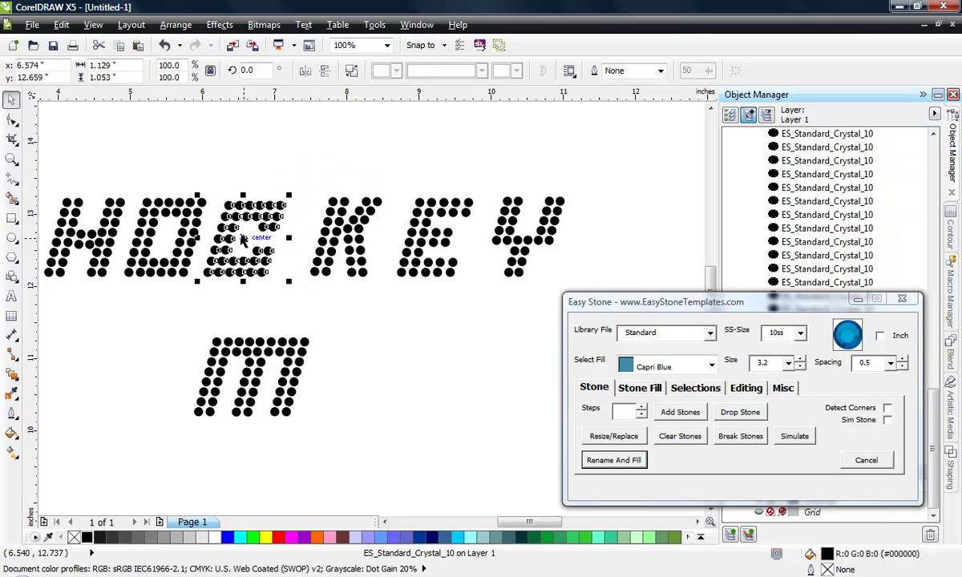
{"action": "left_click_drag", "start_coordinate": [242, 240], "coordinate": [268, 240]}
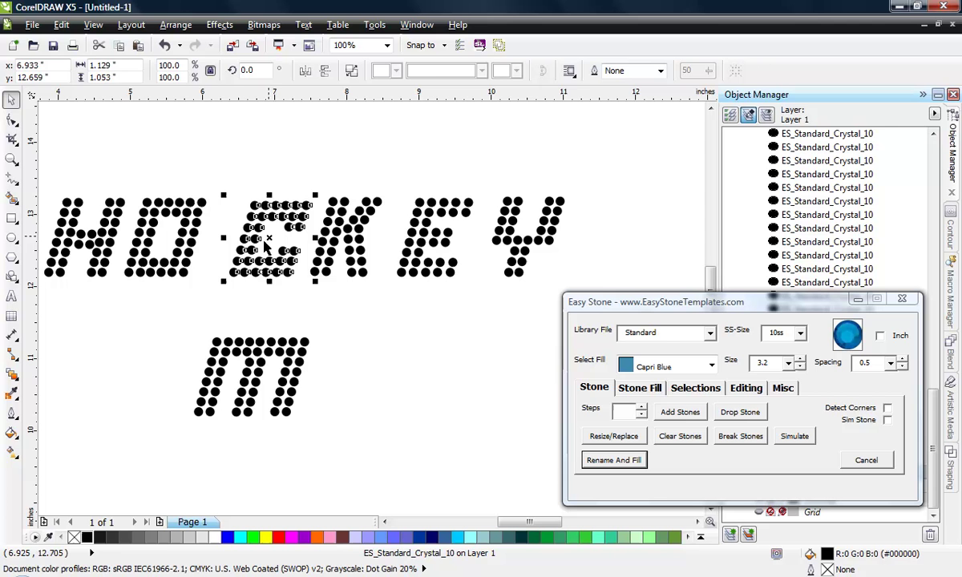
{"action": "left_click", "coordinate": [203, 296]}
- Combine the stones of the O and the stones of the H into one separate object per letter
{"action": "left_click_drag", "start_coordinate": [230, 163], "coordinate": [120, 306]}
{"action": "left_click", "coordinate": [327, 67]}
{"action": "left_click", "coordinate": [321, 188]}
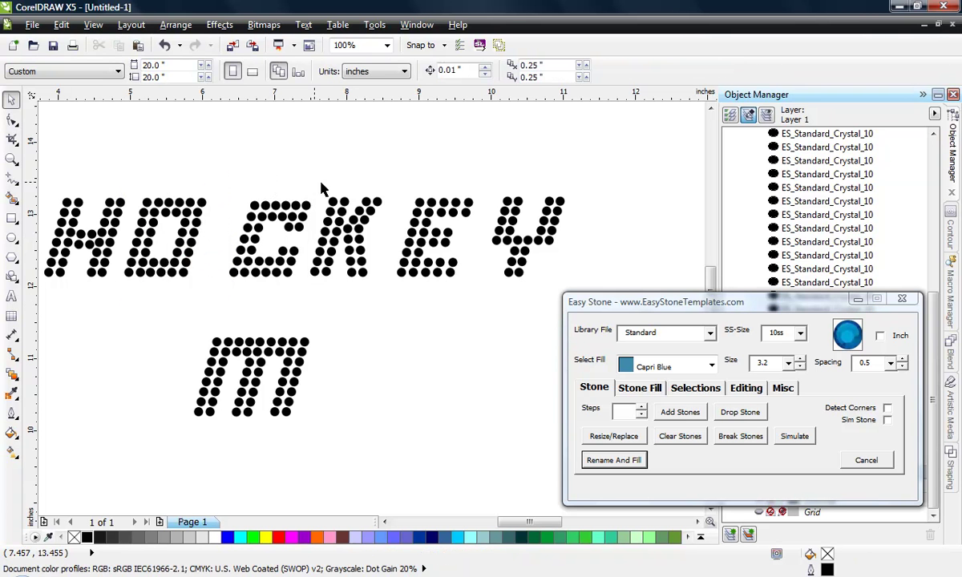
{"action": "scroll", "coordinate": [321, 188], "scroll_direction": "down", "scroll_amount": 1}
{"action": "scroll", "coordinate": [200, 188], "scroll_direction": "up", "scroll_amount": 1}
{"action": "left_click_drag", "start_coordinate": [130, 157], "coordinate": [242, 311]}
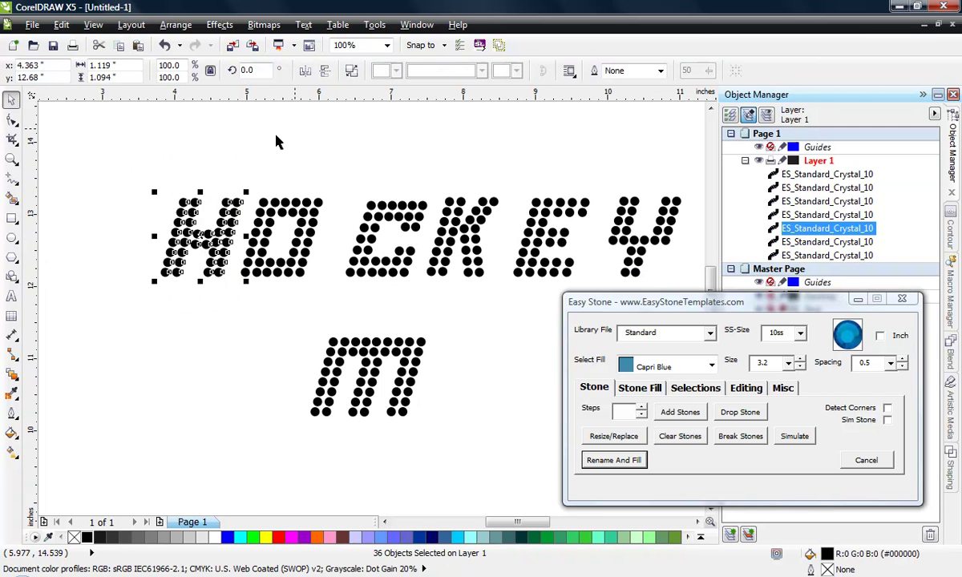
{"action": "left_click", "coordinate": [193, 157]}
{"action": "scroll", "coordinate": [194, 157], "scroll_direction": "down", "scroll_amount": 1}
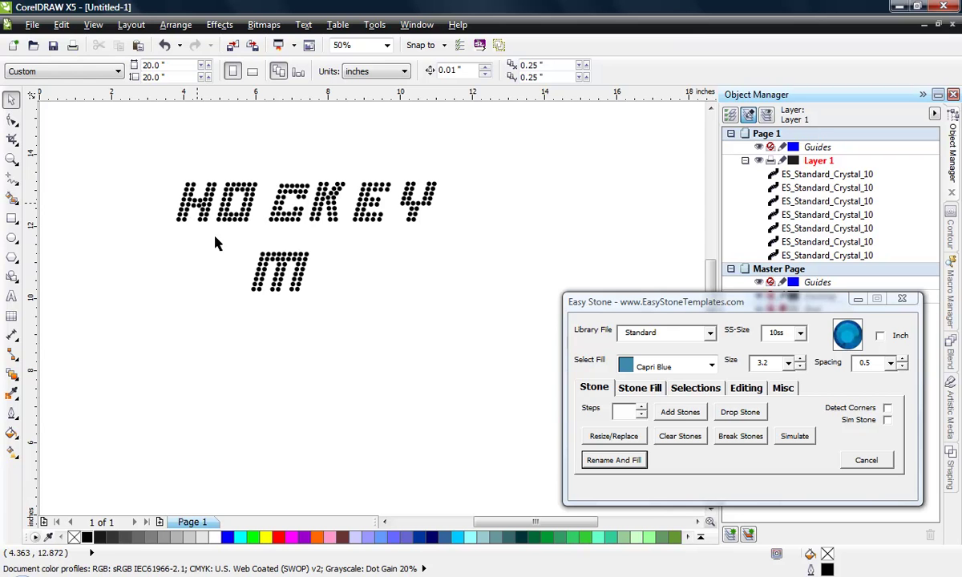
- Move the M up onto the HOCKEY line, just right of the Y, and select the whole row of letters
{"action": "left_click_drag", "start_coordinate": [215, 243], "coordinate": [432, 298]}
{"action": "left_click_drag", "start_coordinate": [293, 255], "coordinate": [481, 195]}
{"action": "left_click_drag", "start_coordinate": [143, 148], "coordinate": [551, 253]}
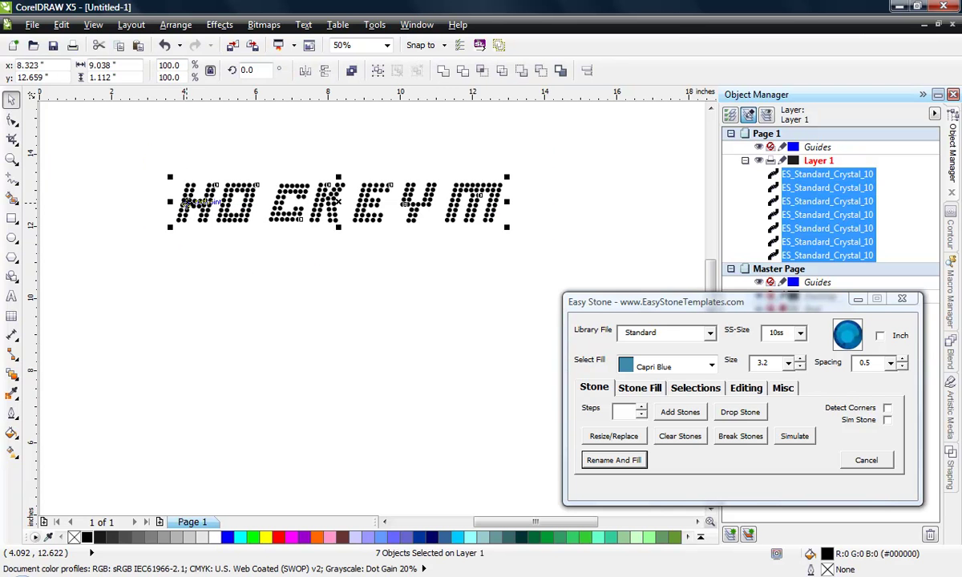
{"action": "left_click", "coordinate": [391, 275]}
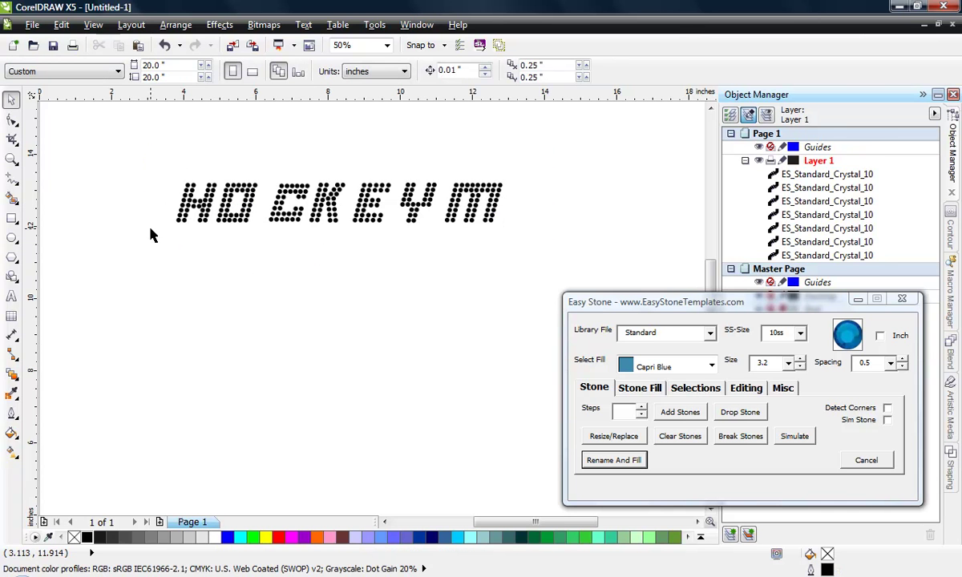
{"action": "left_click_drag", "start_coordinate": [108, 146], "coordinate": [537, 263]}
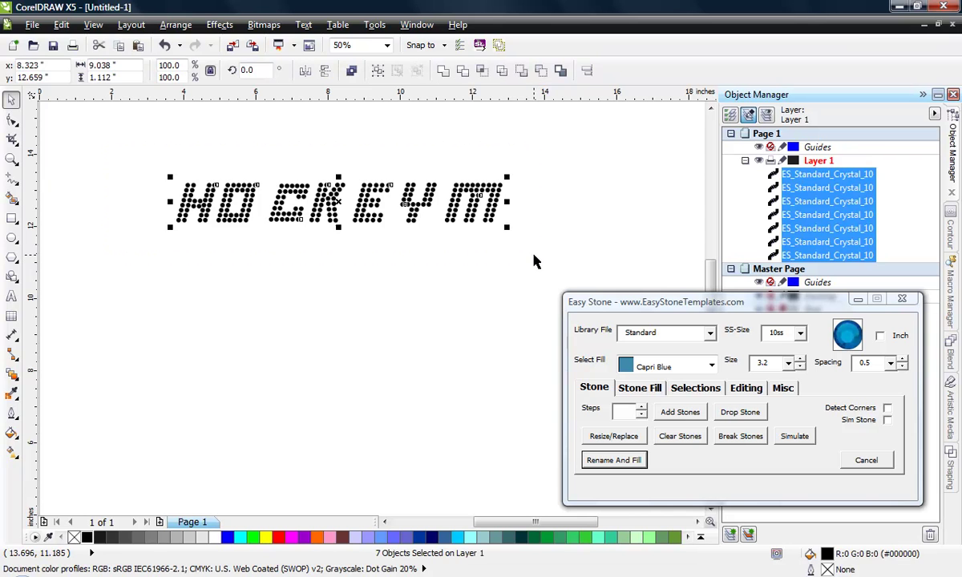
{"action": "left_click", "coordinate": [219, 266]}
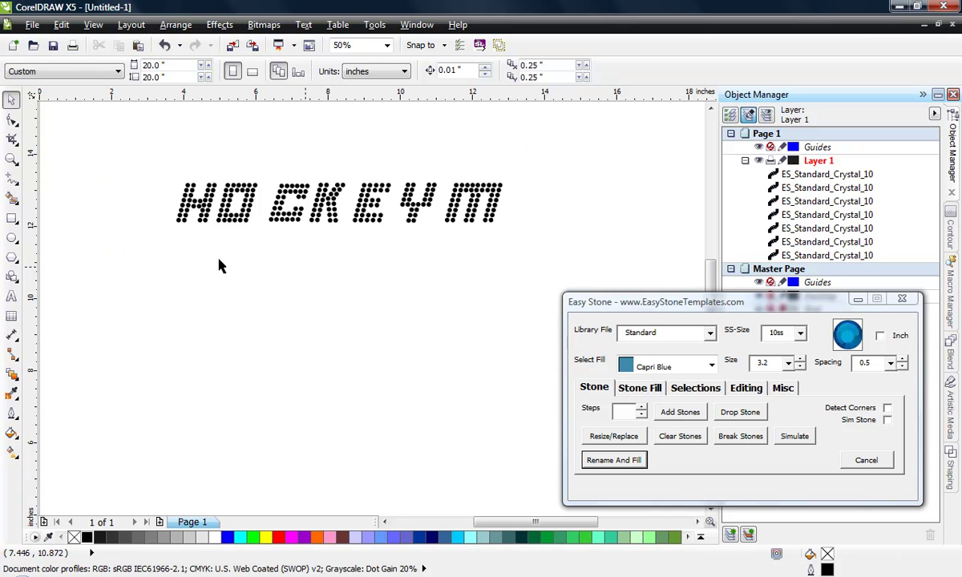
- Create a new 10 by 10 inch document with RGB colour mode and 300 dpi resolution
{"action": "left_click", "coordinate": [32, 24]}
{"action": "key", "text": "Escape"}
{"action": "key", "text": "ctrl+n"}
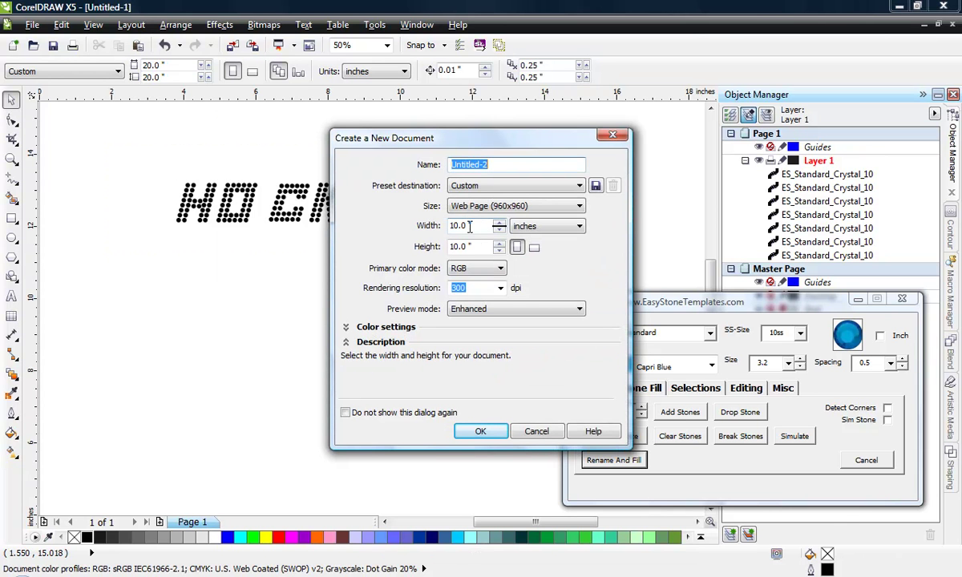
{"action": "left_click", "coordinate": [483, 431]}
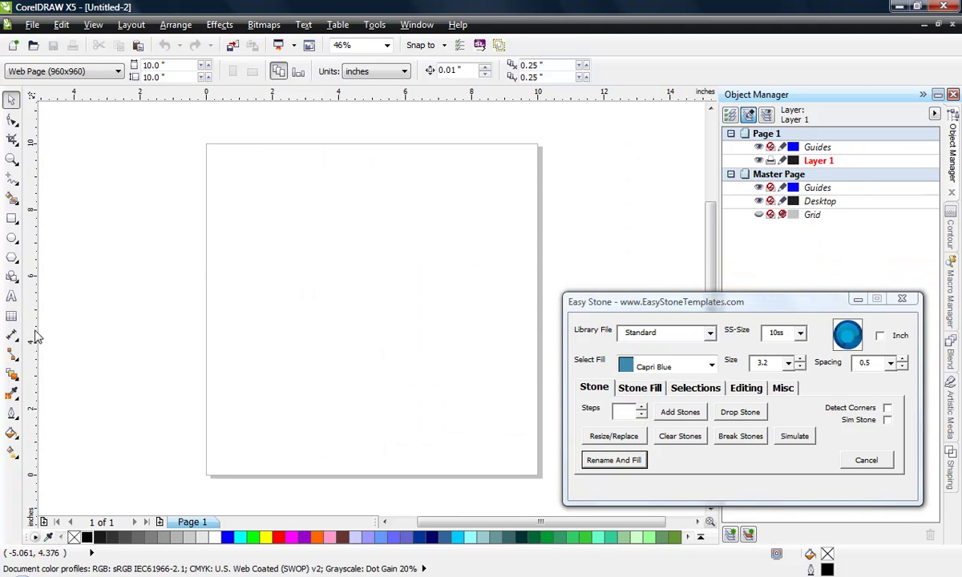
- Add a vertical guideline about 0.45 inches inside the page's left edge and a horizontal guideline just above its bottom edge
{"action": "left_click_drag", "start_coordinate": [35, 332], "coordinate": [223, 329]}
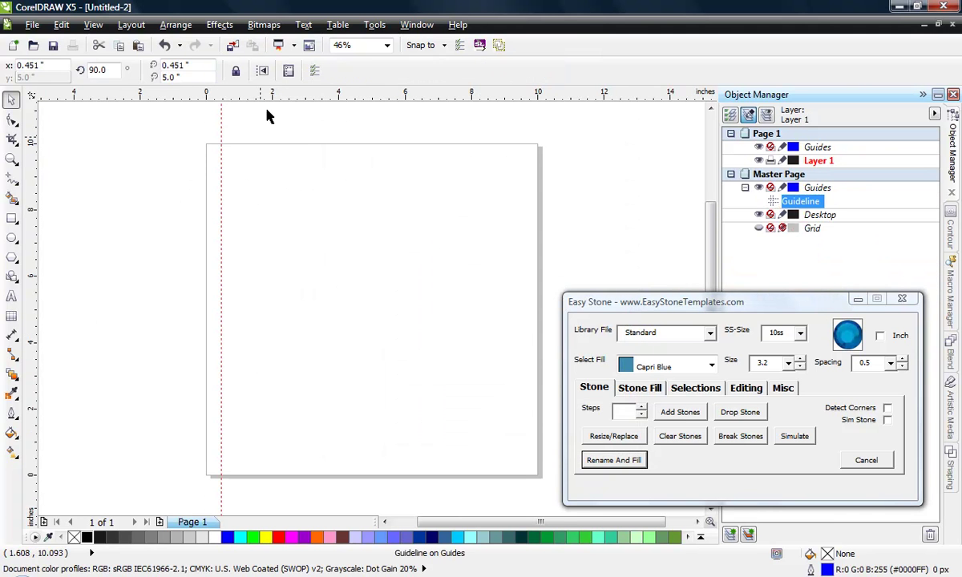
{"action": "left_click_drag", "start_coordinate": [254, 92], "coordinate": [256, 464]}
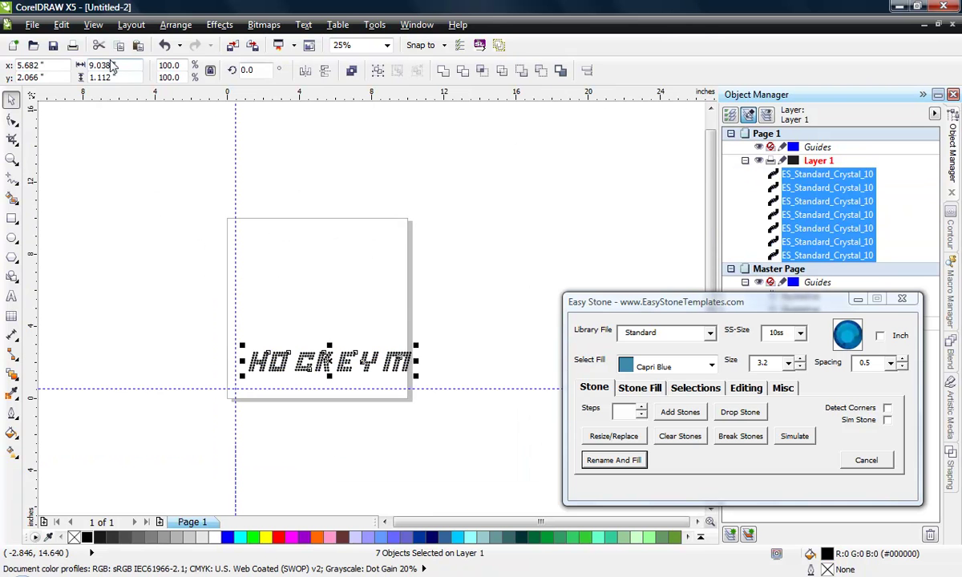
- Turn on snapping to guidelines and move the row of letters into the corner where the two guidelines meet
{"action": "left_click", "coordinate": [93, 25]}
{"action": "left_click", "coordinate": [140, 372]}
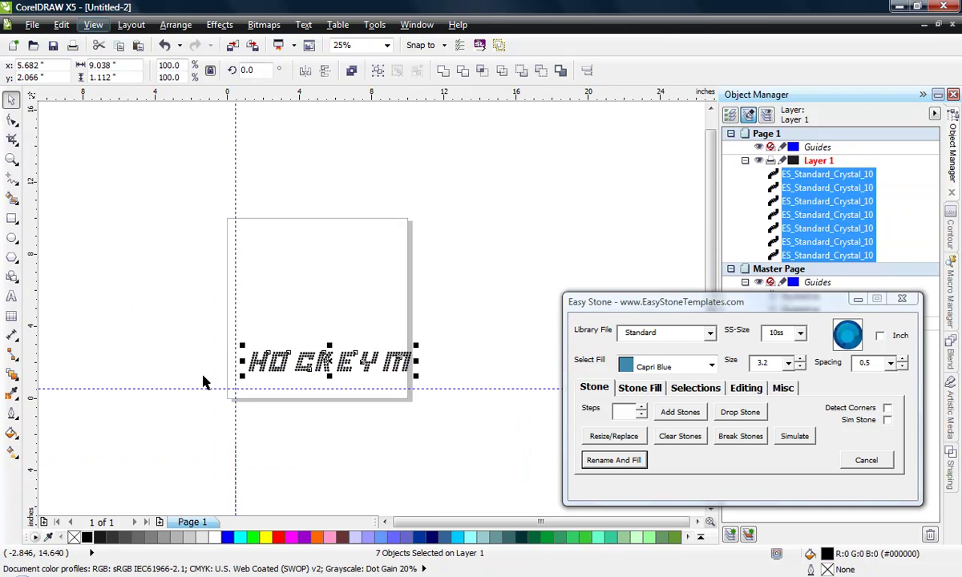
{"action": "left_click_drag", "start_coordinate": [262, 369], "coordinate": [232, 382]}
{"action": "scroll", "coordinate": [187, 361], "scroll_direction": "down", "scroll_amount": 1}
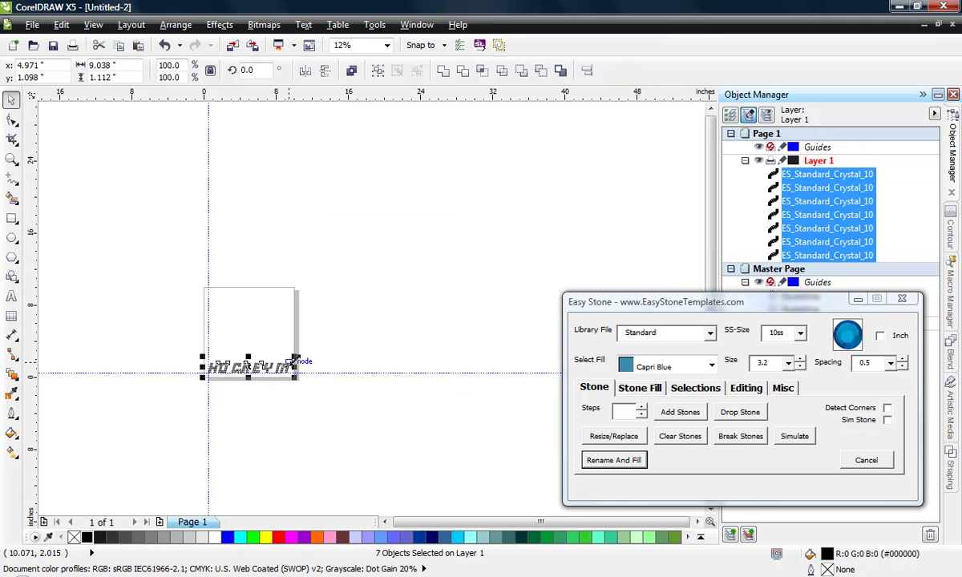
- Enlarge the whole row of letters proportionally from the guideline corner until it is about 6.4 inches high
{"action": "left_click_drag", "start_coordinate": [295, 358], "coordinate": [609, 171]}
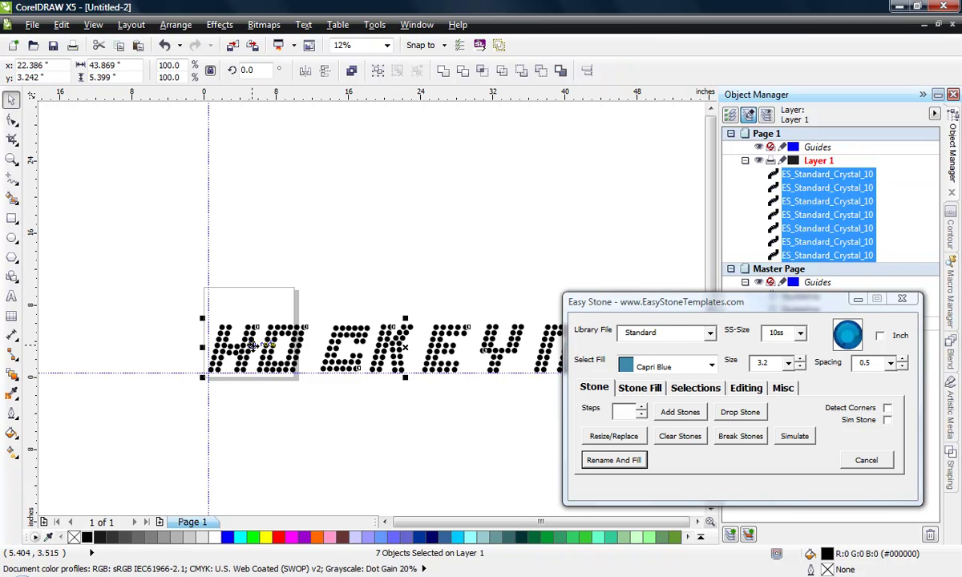
{"action": "left_click", "coordinate": [135, 333]}
{"action": "scroll", "coordinate": [244, 330], "scroll_direction": "down", "scroll_amount": 2}
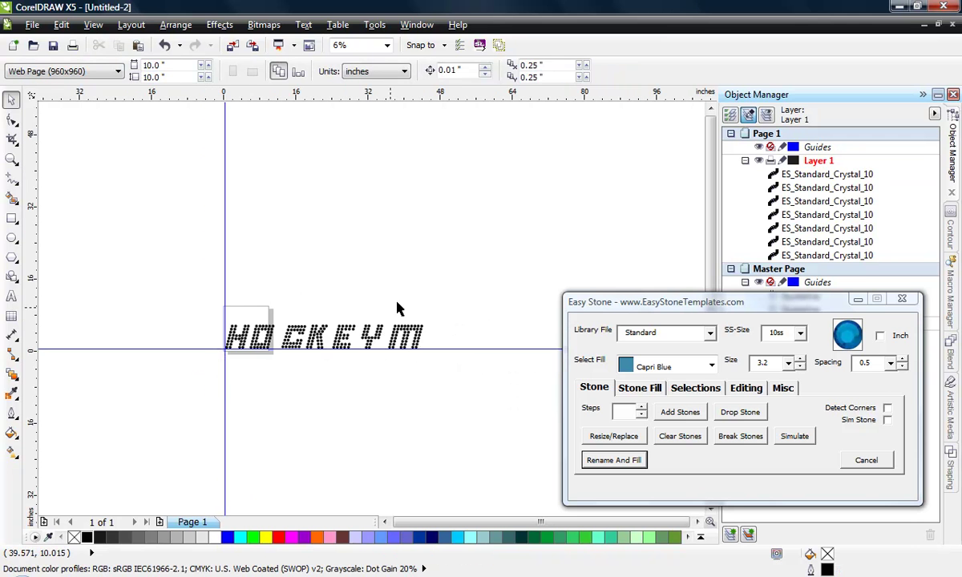
{"action": "left_click_drag", "start_coordinate": [473, 318], "coordinate": [213, 392]}
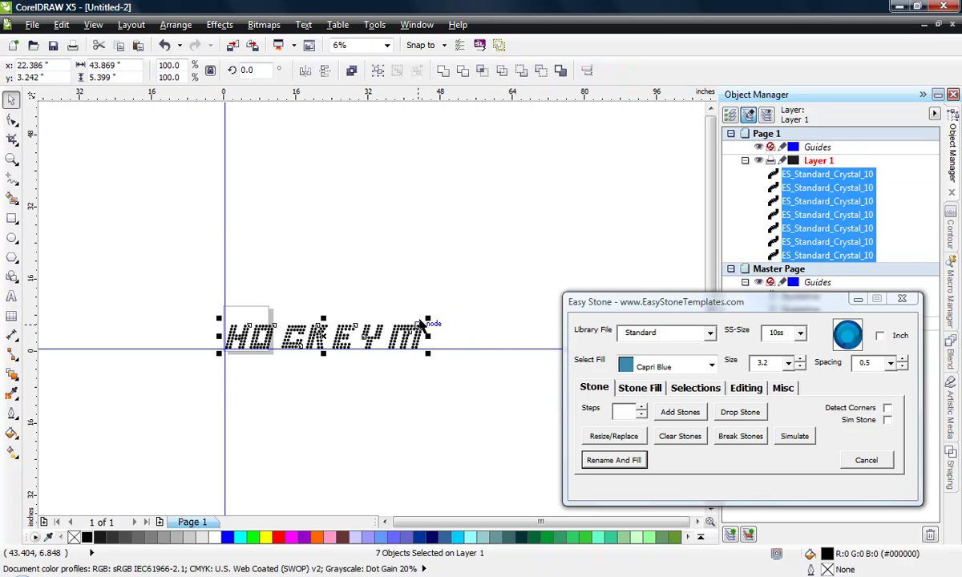
{"action": "left_click_drag", "start_coordinate": [428, 319], "coordinate": [463, 321]}
{"action": "left_click", "coordinate": [269, 359]}
{"action": "scroll", "coordinate": [281, 361], "scroll_direction": "up", "scroll_amount": 1}
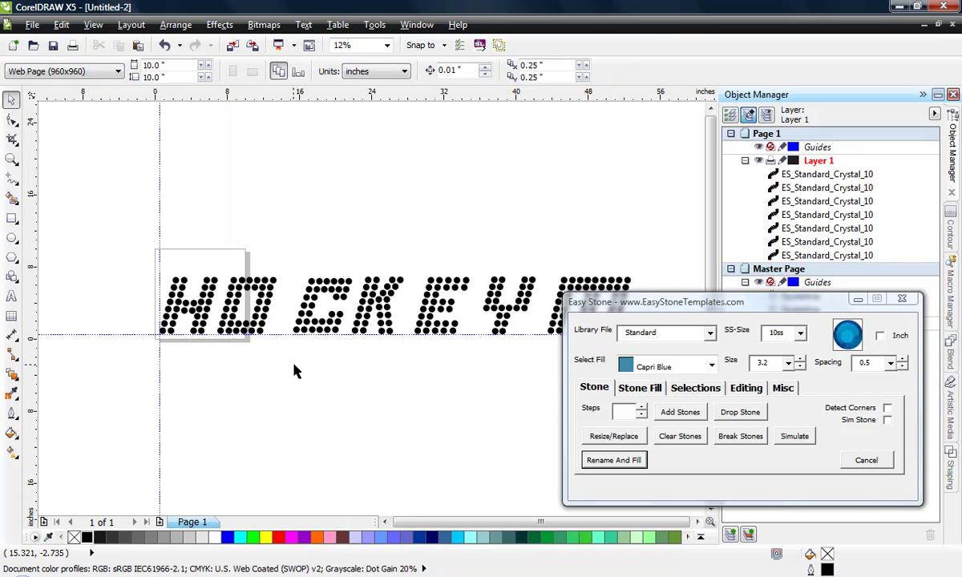
{"action": "scroll", "coordinate": [200, 357], "scroll_direction": "down", "scroll_amount": 1}
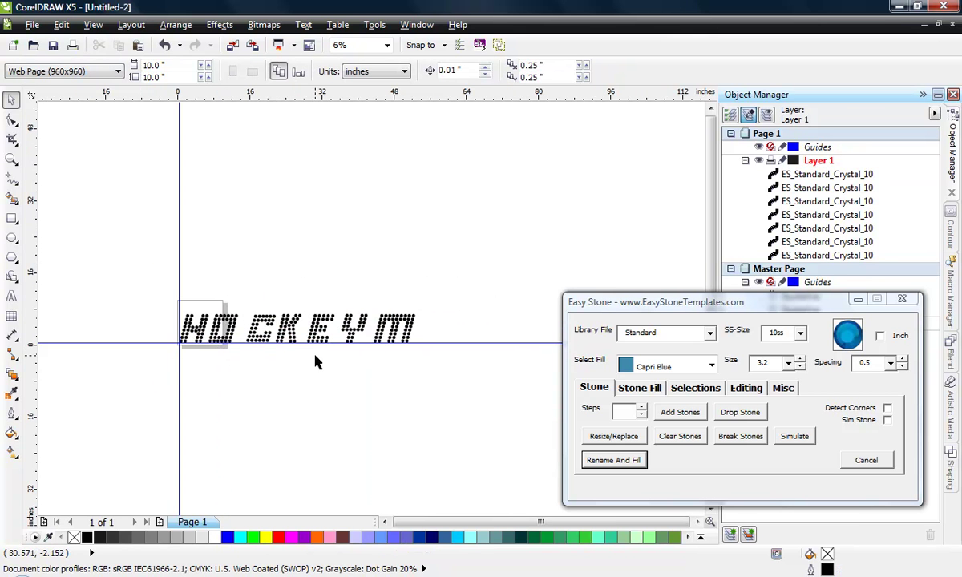
- Stack all seven letters with their left edges aligned and move the stack into the corner where the guidelines meet
{"action": "left_click_drag", "start_coordinate": [138, 366], "coordinate": [421, 340]}
{"action": "left_click_drag", "start_coordinate": [447, 308], "coordinate": [446, 313]}
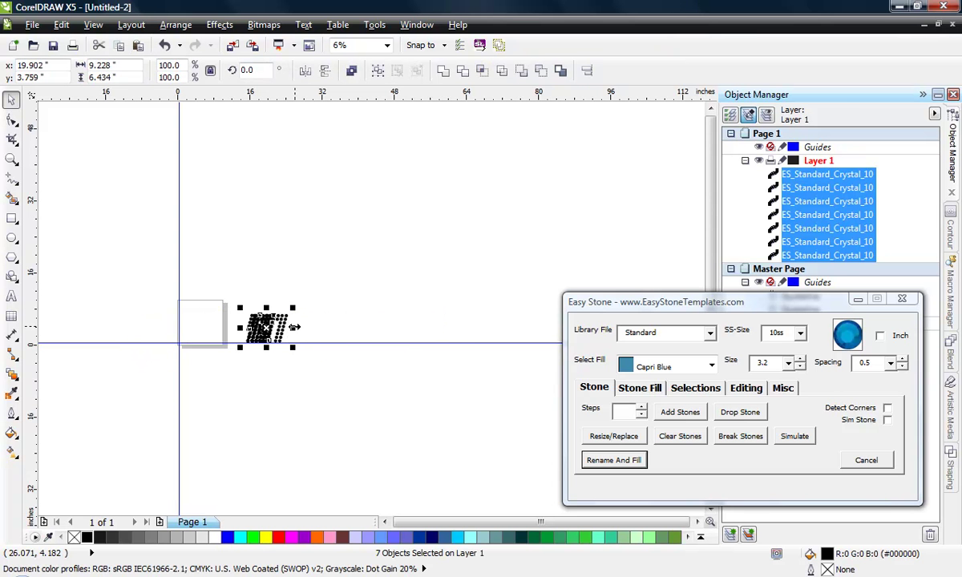
{"action": "scroll", "coordinate": [224, 355], "scroll_direction": "up", "scroll_amount": 1}
{"action": "left_click_drag", "start_coordinate": [276, 309], "coordinate": [147, 314]}
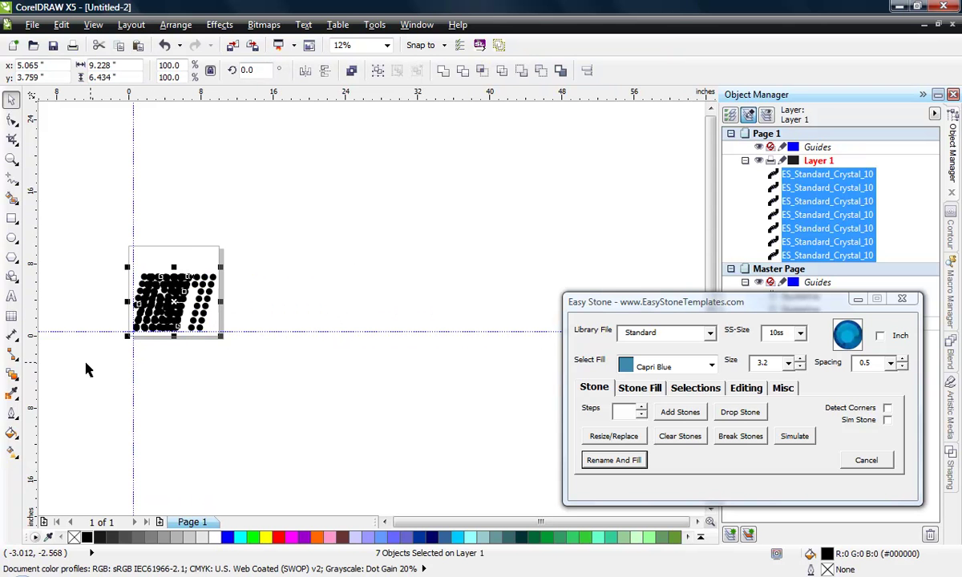
{"action": "left_click", "coordinate": [78, 337]}
{"action": "scroll", "coordinate": [115, 313], "scroll_direction": "up", "scroll_amount": 3}
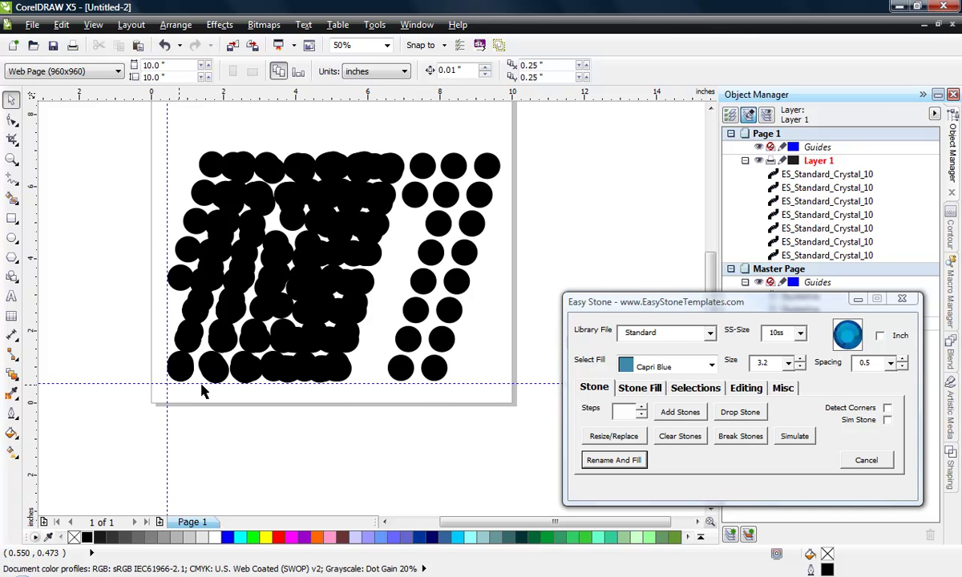
{"action": "scroll", "coordinate": [336, 414], "scroll_direction": "down", "scroll_amount": 1}
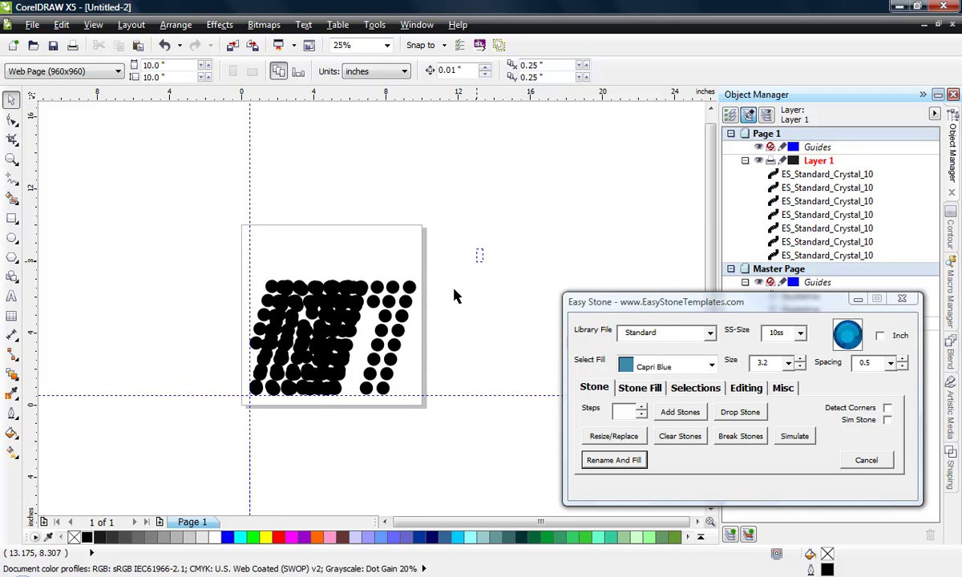
- Try to create a font file named EST - Hockey in the C:\WINDOWS\Fonts folder without any letters selected
{"action": "left_click_drag", "start_coordinate": [483, 249], "coordinate": [205, 438]}
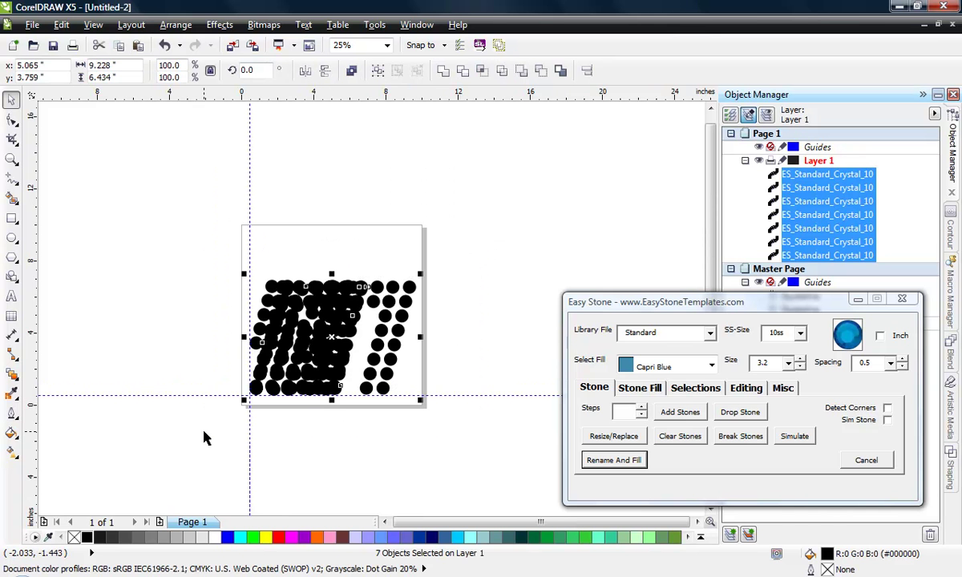
{"action": "left_click", "coordinate": [782, 388]}
{"action": "left_click", "coordinate": [495, 451]}
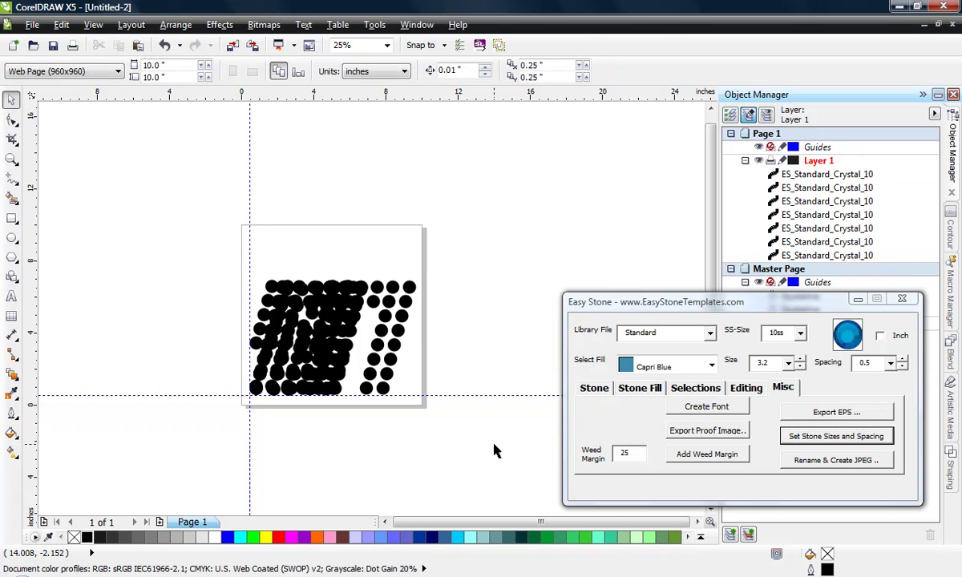
{"action": "left_click", "coordinate": [707, 407]}
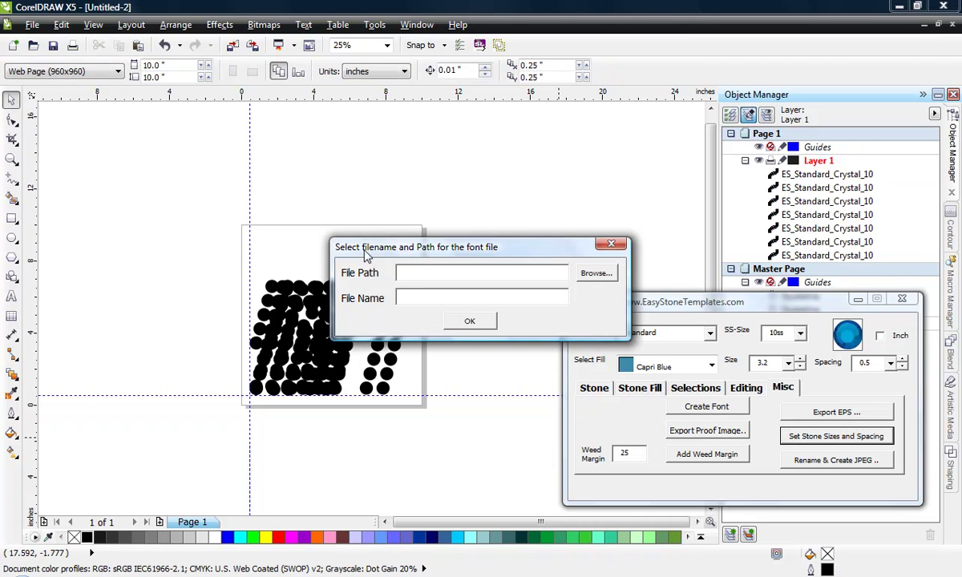
{"action": "left_click", "coordinate": [593, 273]}
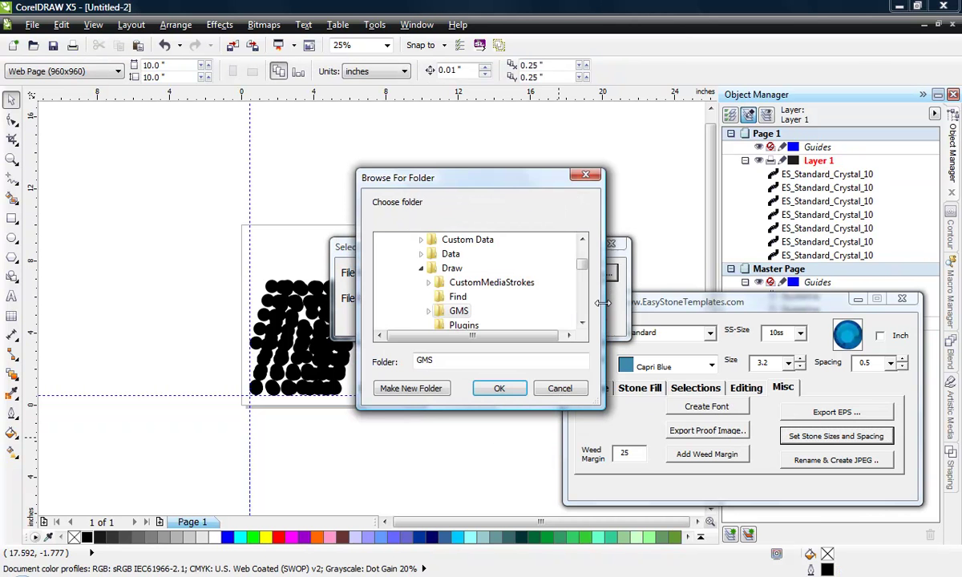
{"action": "scroll", "coordinate": [542, 241], "scroll_direction": "up", "scroll_amount": 5}
{"action": "left_click", "coordinate": [417, 241]}
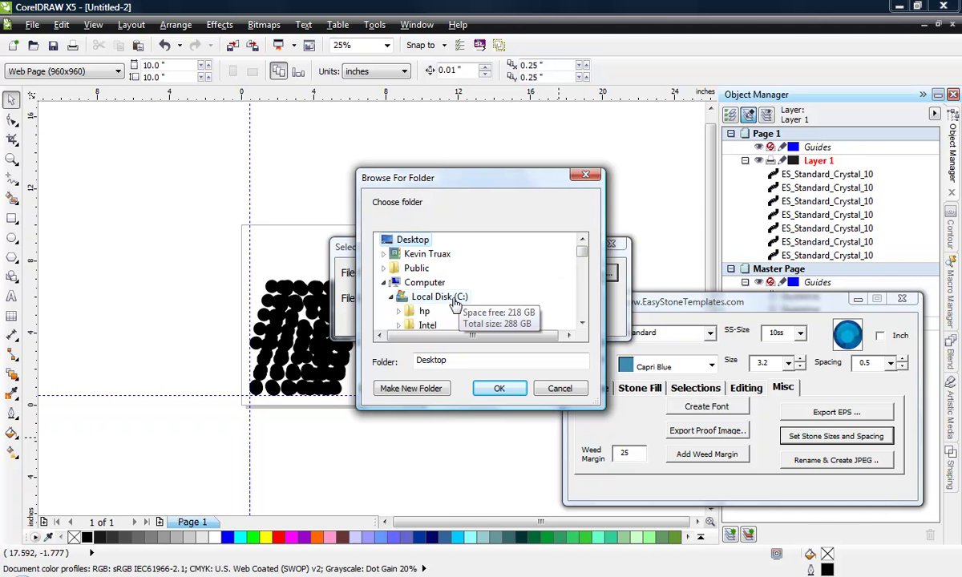
{"action": "left_click", "coordinate": [433, 299]}
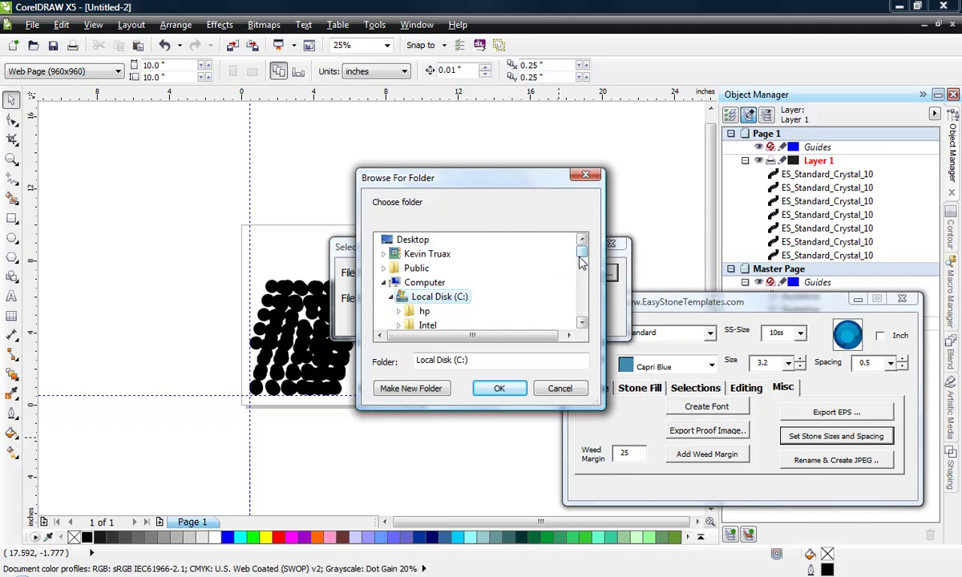
{"action": "left_click_drag", "start_coordinate": [582, 255], "coordinate": [552, 313]}
{"action": "left_click", "coordinate": [398, 312]}
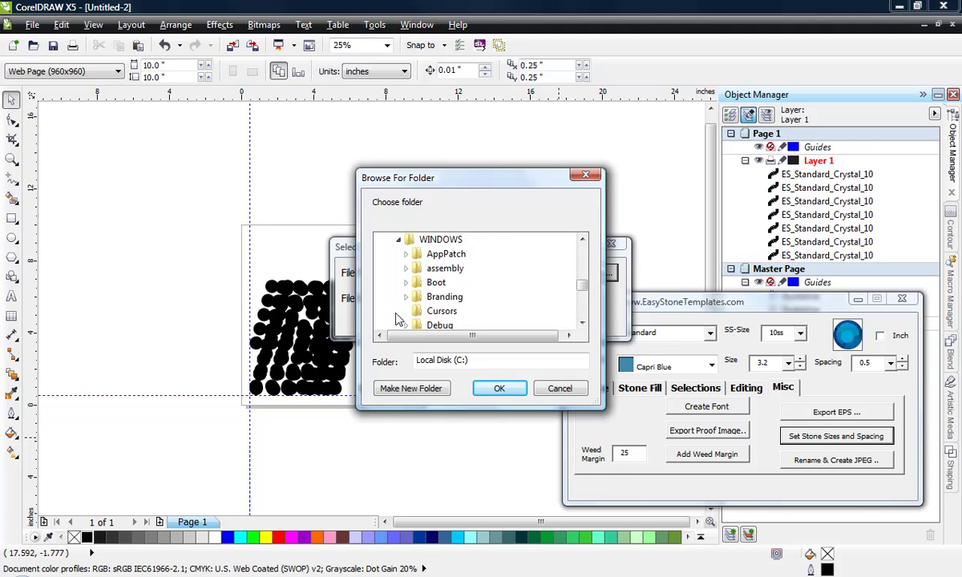
{"action": "scroll", "coordinate": [406, 313], "scroll_direction": "down", "scroll_amount": 1}
{"action": "scroll", "coordinate": [406, 313], "scroll_direction": "down", "scroll_amount": 2}
{"action": "left_click", "coordinate": [437, 296]}
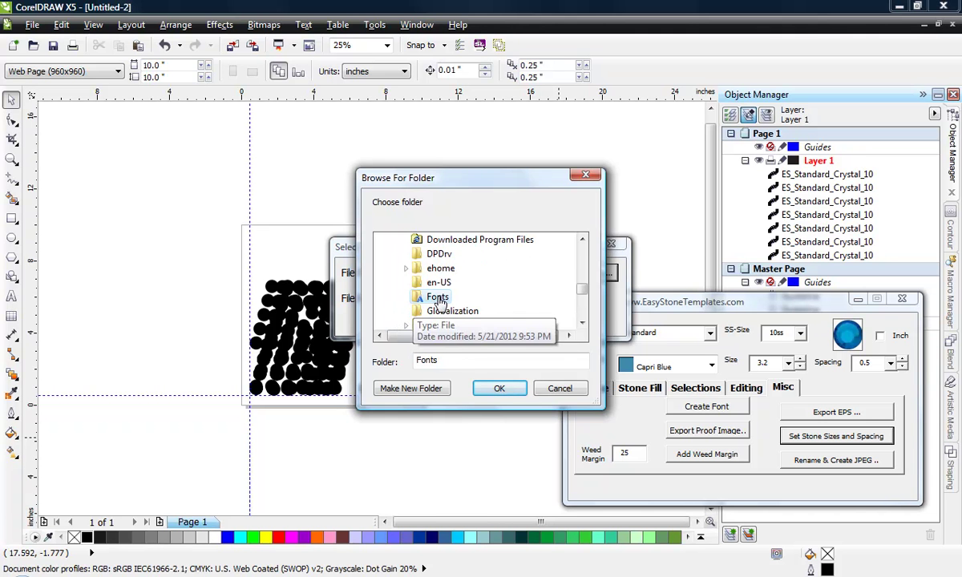
{"action": "left_click", "coordinate": [496, 389]}
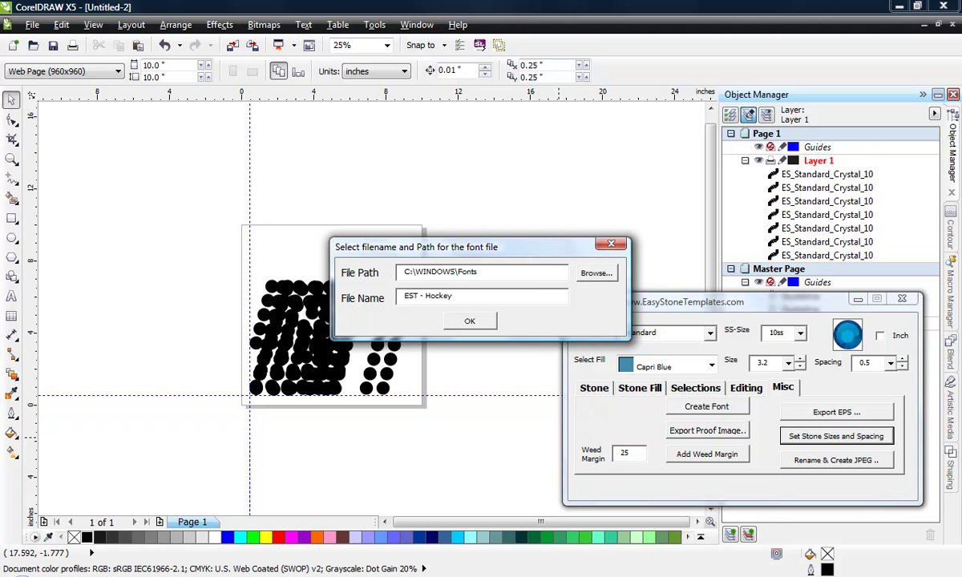
{"action": "left_click", "coordinate": [473, 321]}
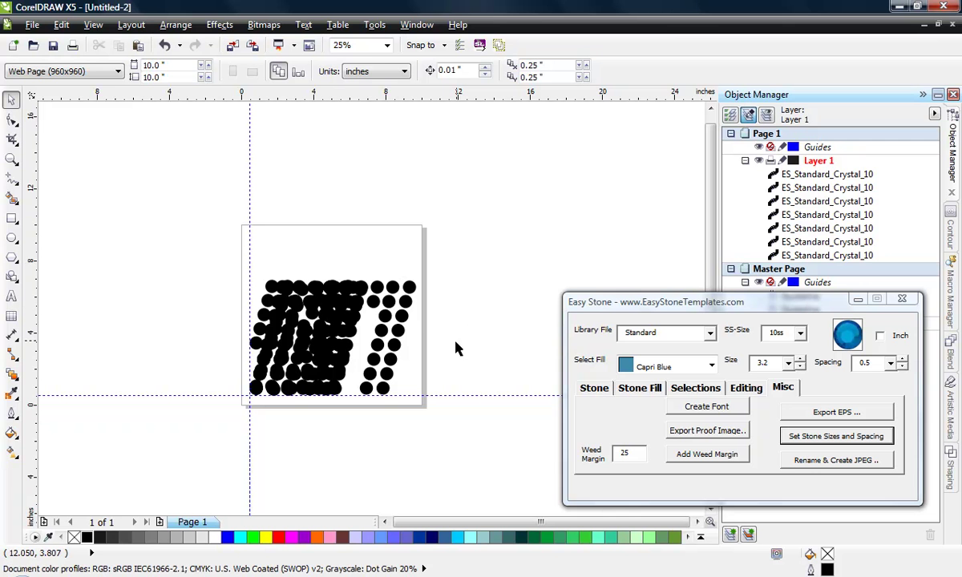
- Select all seven stacked letters and create a font file from them on the desktop, named EST - Hockey Mom
{"action": "left_click_drag", "start_coordinate": [482, 260], "coordinate": [172, 446]}
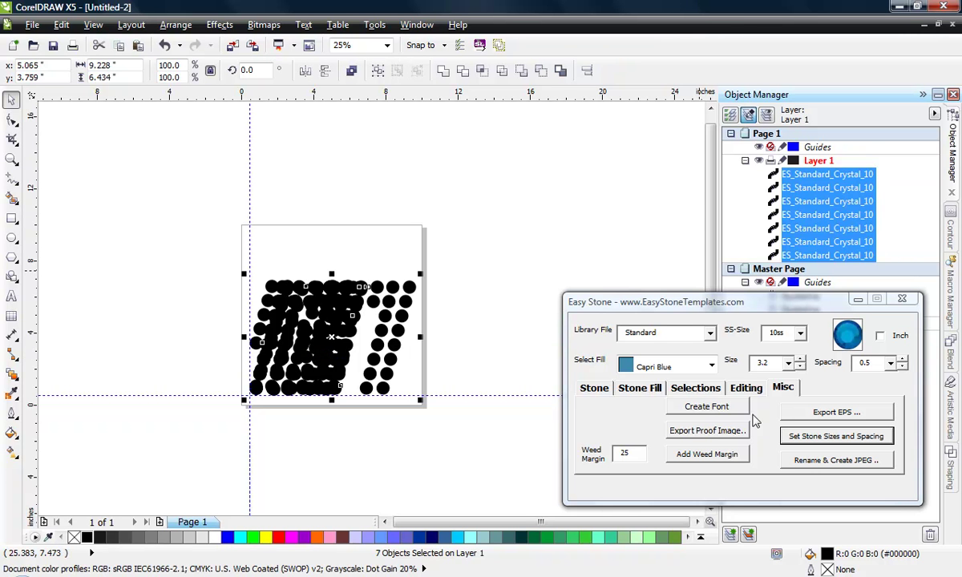
{"action": "left_click", "coordinate": [707, 408]}
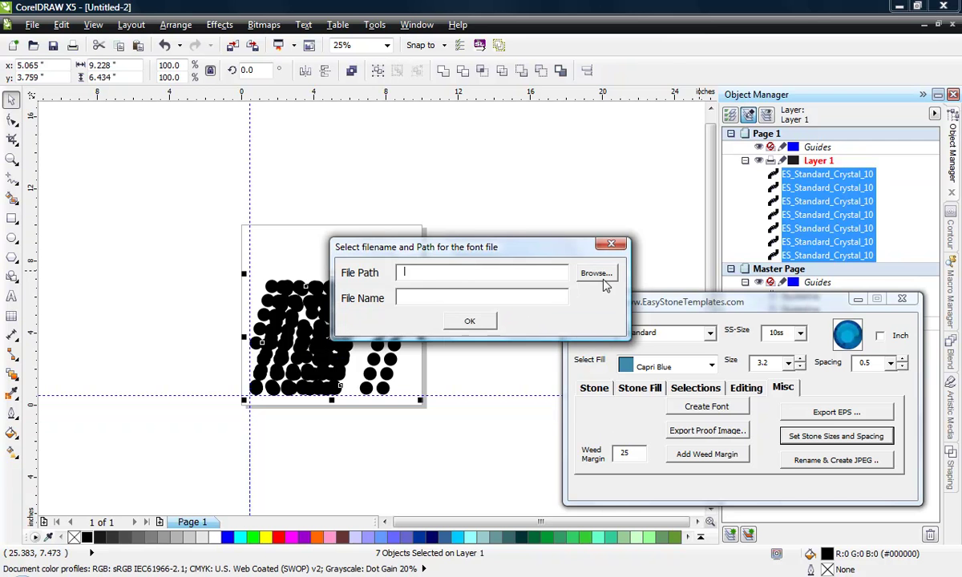
{"action": "left_click", "coordinate": [597, 274]}
{"action": "scroll", "coordinate": [543, 261], "scroll_direction": "up", "scroll_amount": 5}
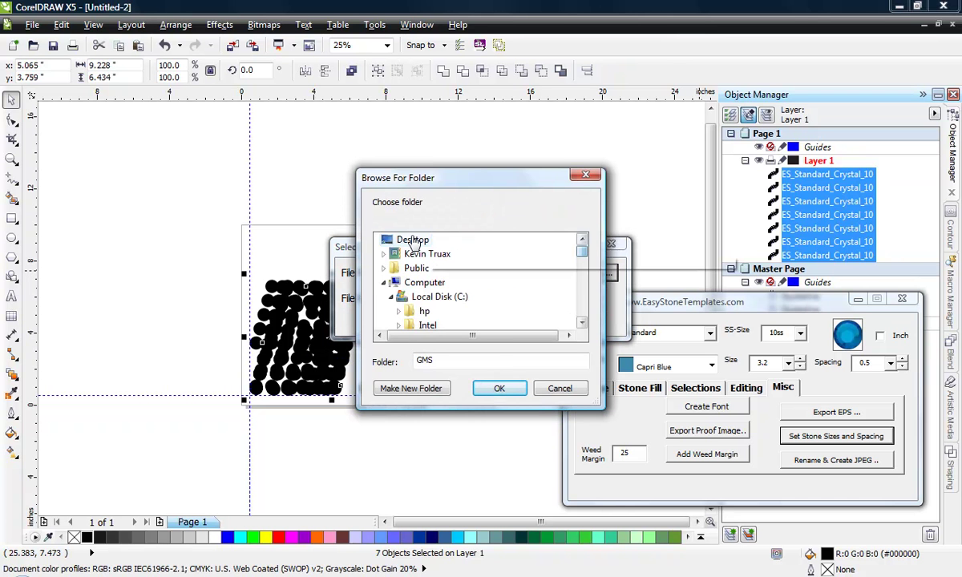
{"action": "left_click", "coordinate": [413, 240]}
{"action": "left_click", "coordinate": [499, 388]}
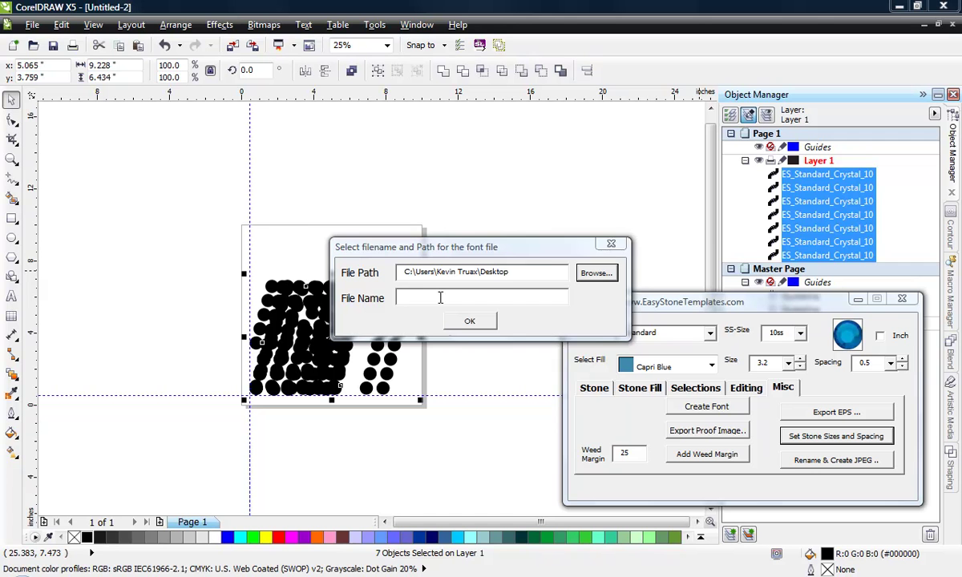
{"action": "left_click", "coordinate": [441, 297]}
{"action": "type", "text": "EST - Hockey Mom"}
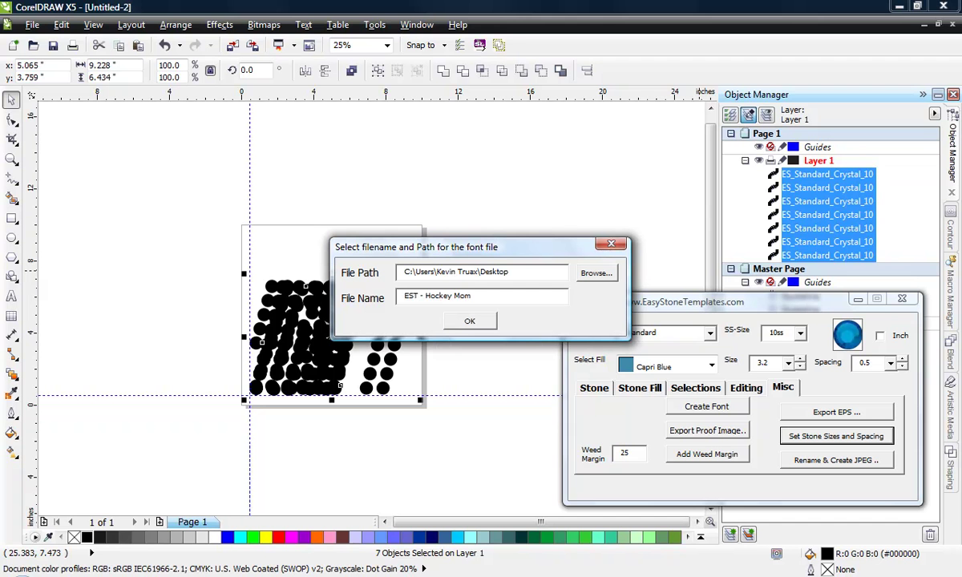
{"action": "key", "text": "shift+Home"}
{"action": "key", "text": "ctrl+c"}
{"action": "left_click", "coordinate": [470, 323]}
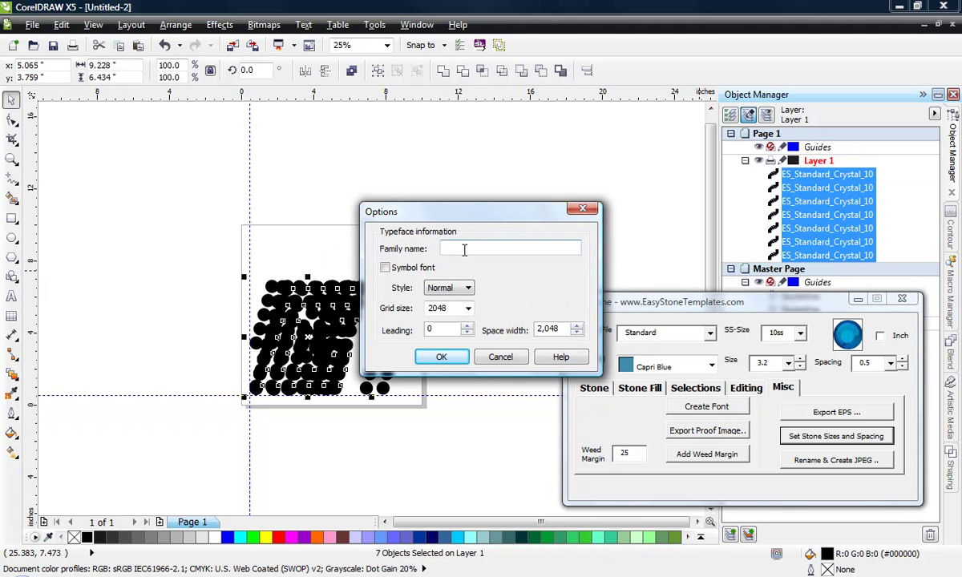
- Set the typeface family name to EST - Hockey Mom, leave it as a non-symbol font and save the changes to the font file
{"action": "key", "text": "ctrl+v"}
{"action": "left_click", "coordinate": [386, 268]}
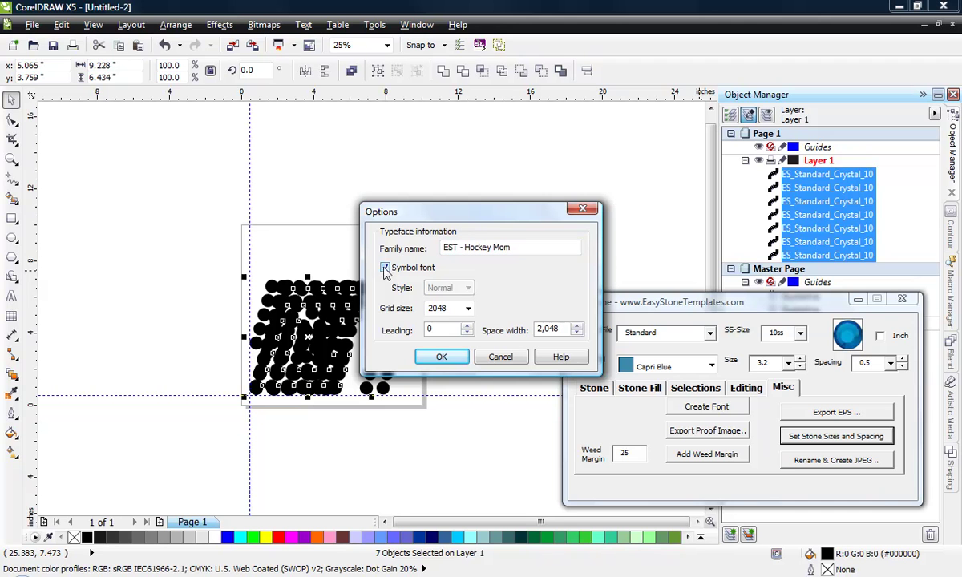
{"action": "left_click", "coordinate": [385, 268]}
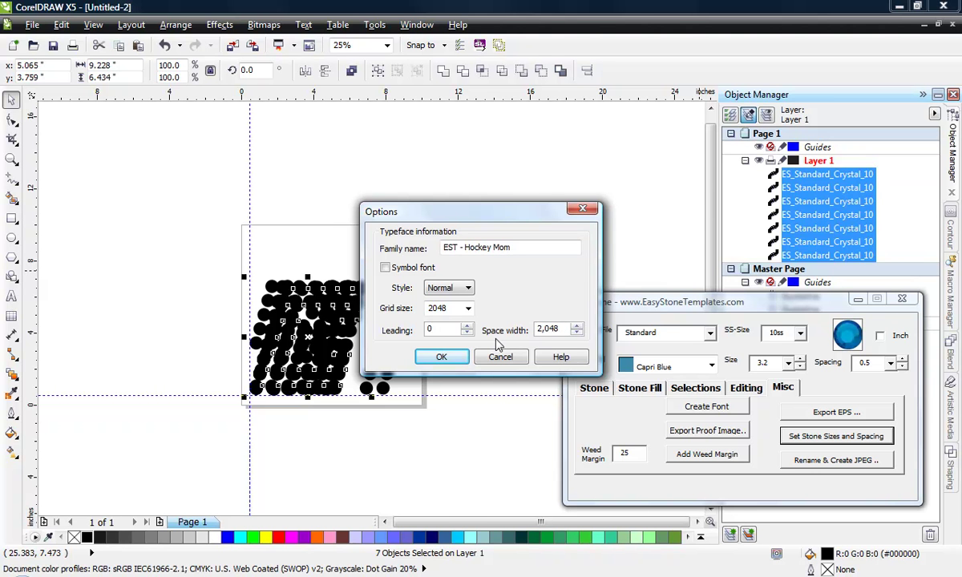
{"action": "left_click", "coordinate": [442, 358]}
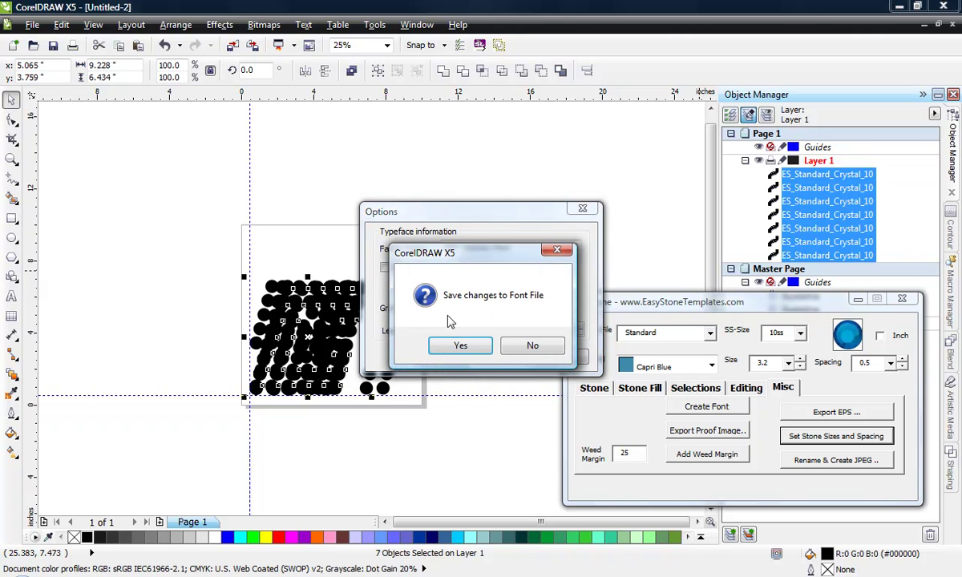
{"action": "left_click", "coordinate": [480, 343]}
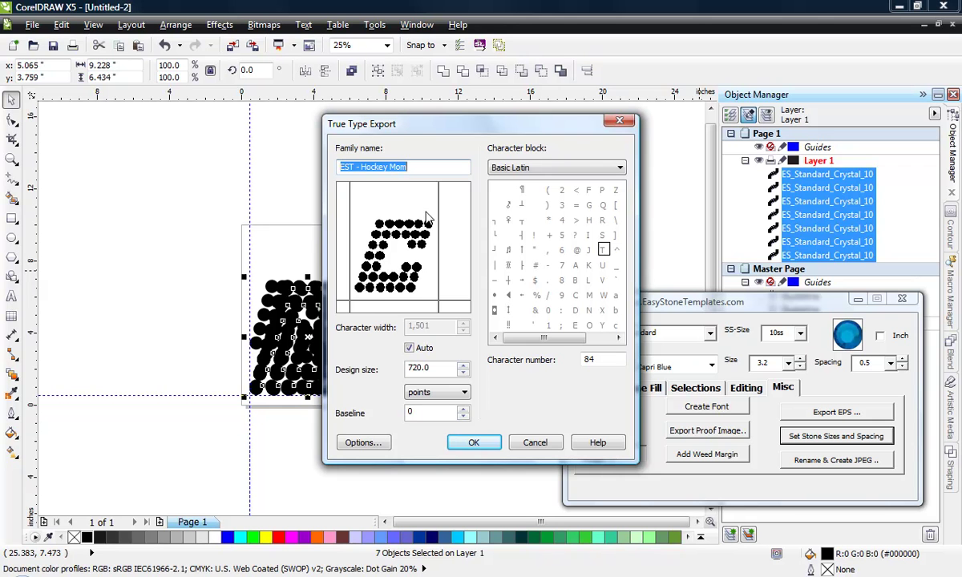
- Export the C, O and H shapes to their matching capital-letter characters in the Basic Latin block
{"action": "left_click", "coordinate": [577, 296]}
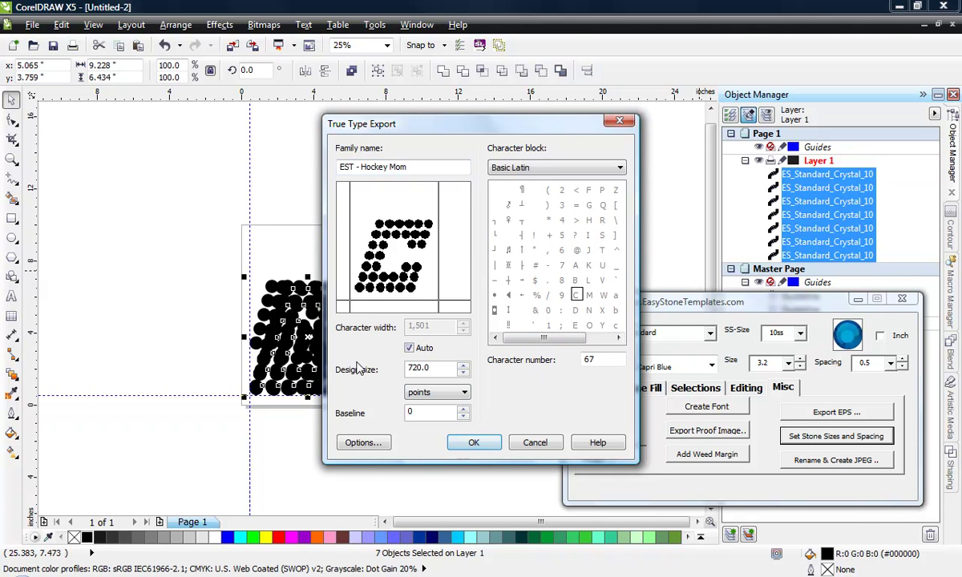
{"action": "left_click", "coordinate": [474, 444]}
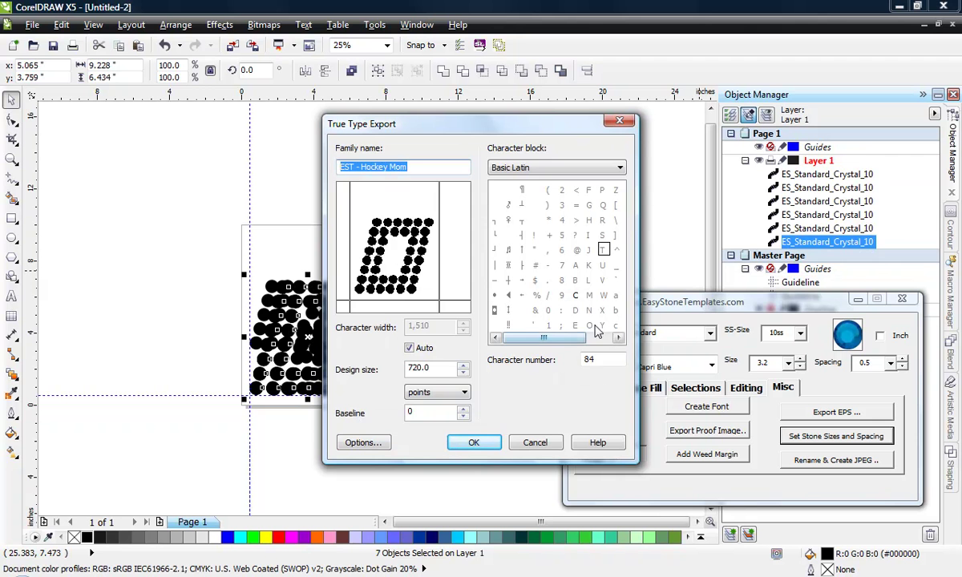
{"action": "left_click", "coordinate": [481, 439]}
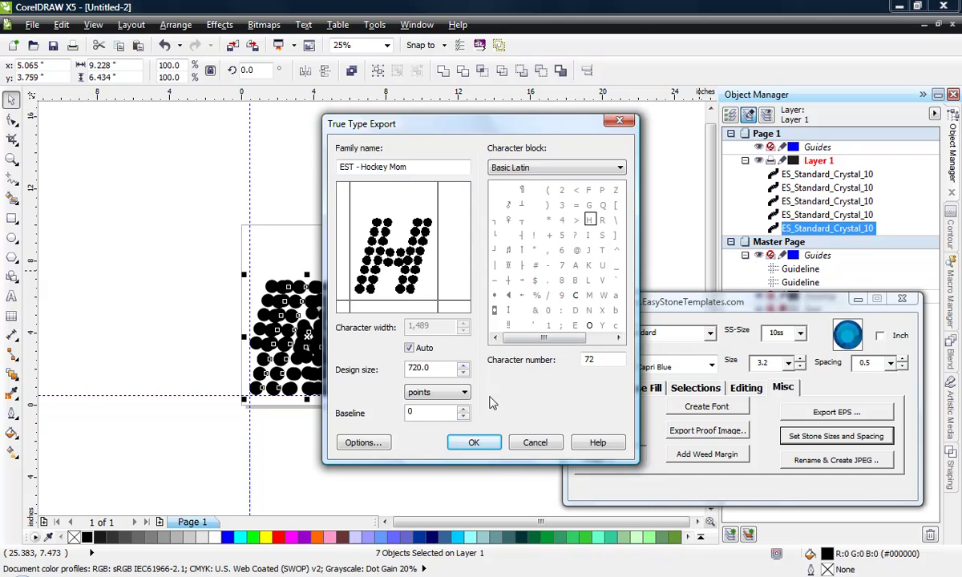
{"action": "left_click", "coordinate": [479, 441]}
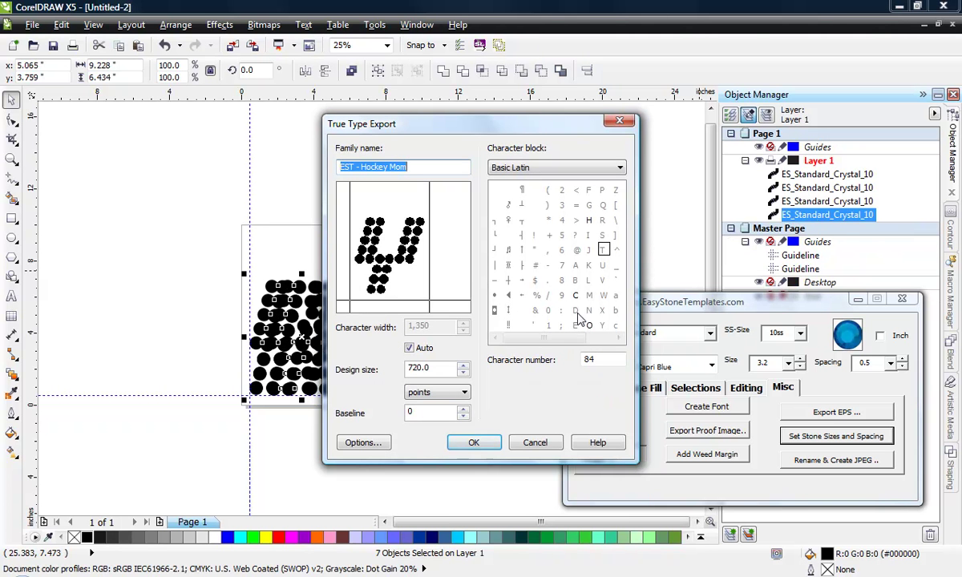
- Export the Y, E, K and M shapes to their matching capital-letter characters in the Basic Latin block
{"action": "left_click", "coordinate": [602, 325]}
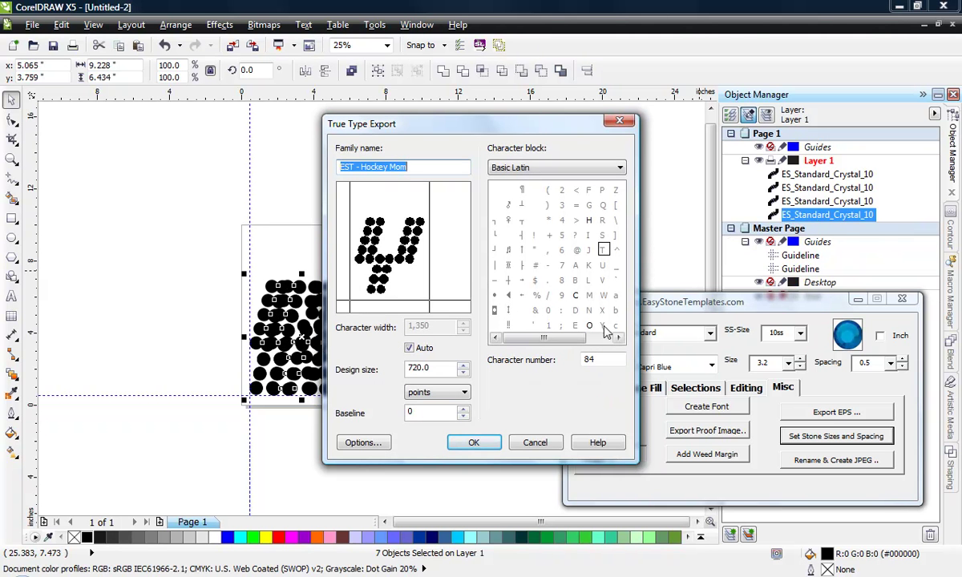
{"action": "left_click", "coordinate": [474, 443]}
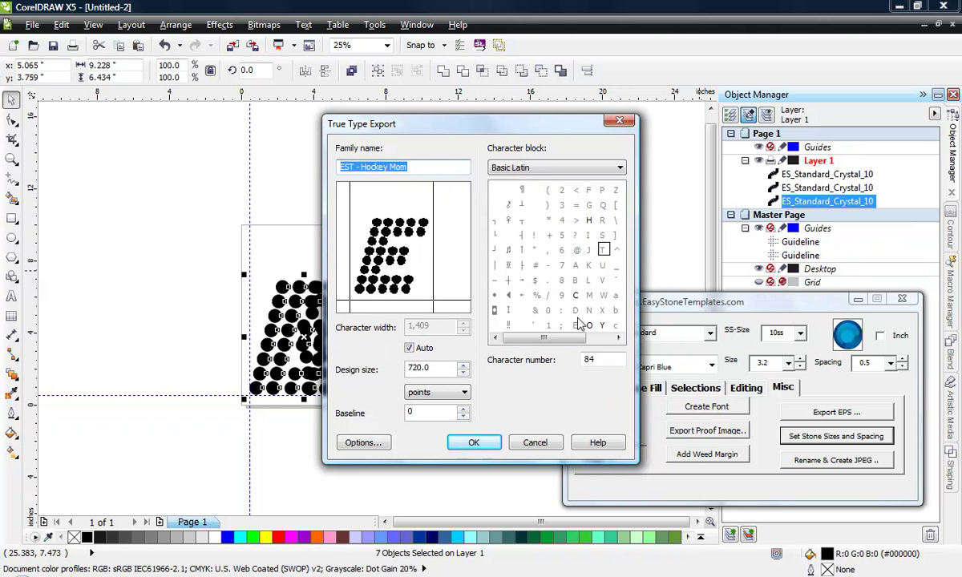
{"action": "left_click", "coordinate": [575, 324]}
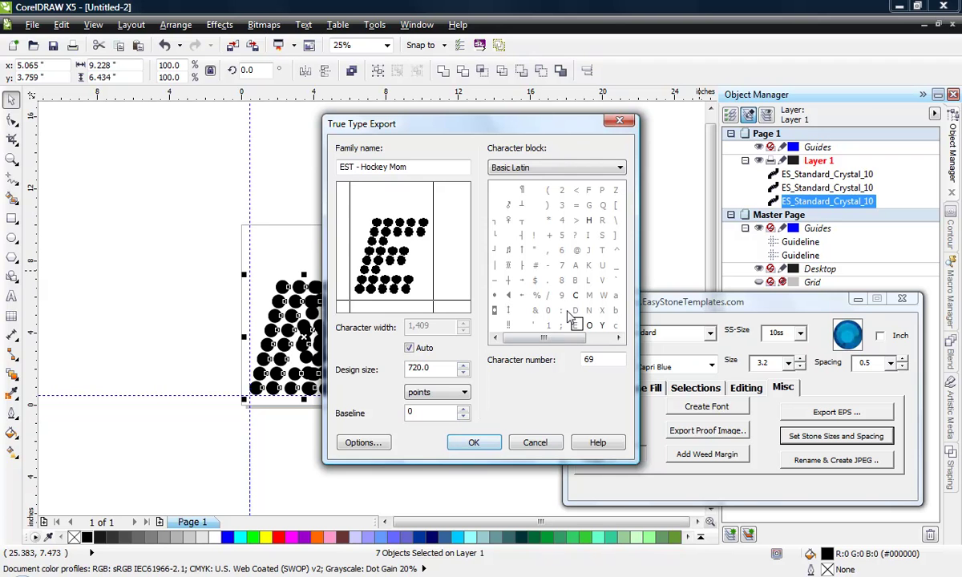
{"action": "left_click", "coordinate": [474, 443]}
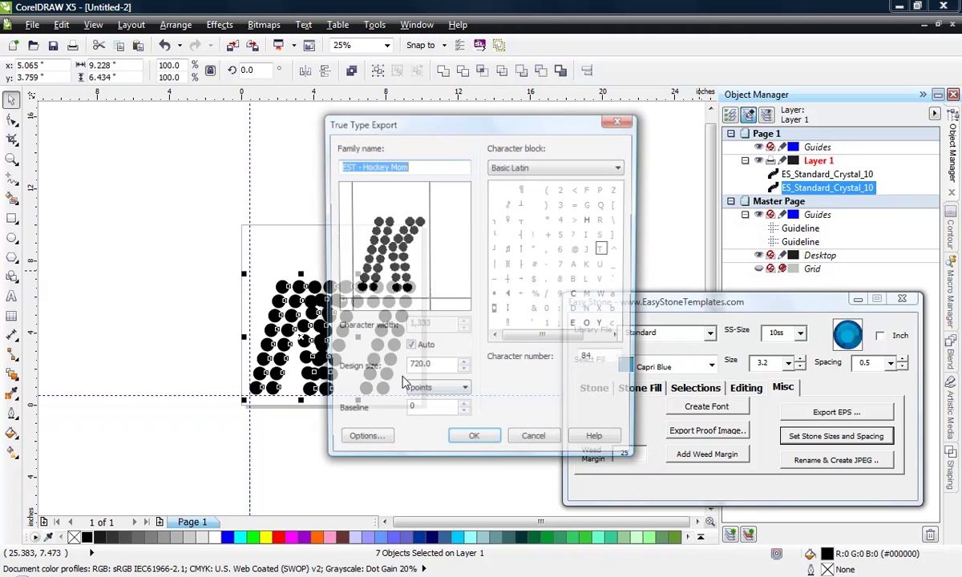
{"action": "left_click", "coordinate": [589, 267]}
{"action": "left_click", "coordinate": [474, 442]}
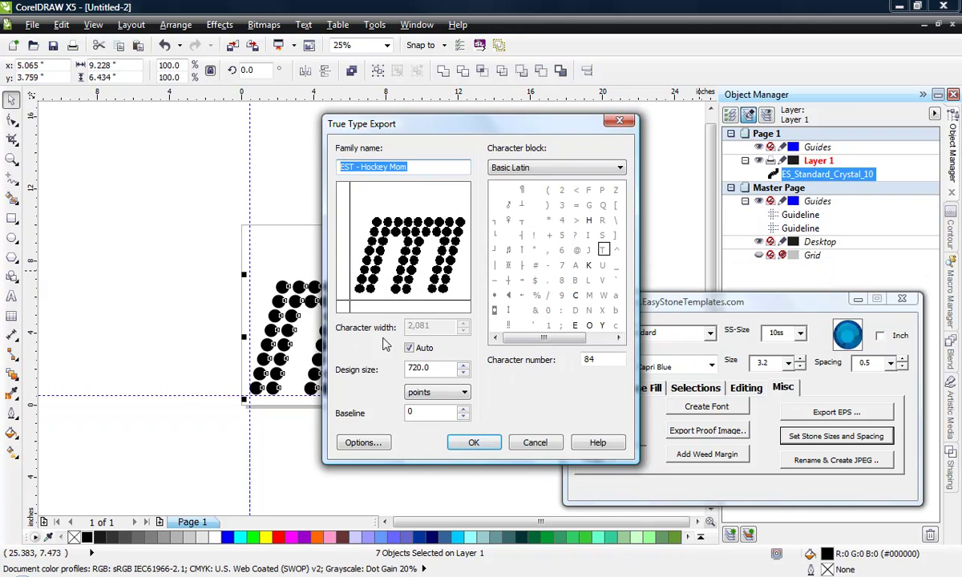
{"action": "left_click", "coordinate": [590, 295]}
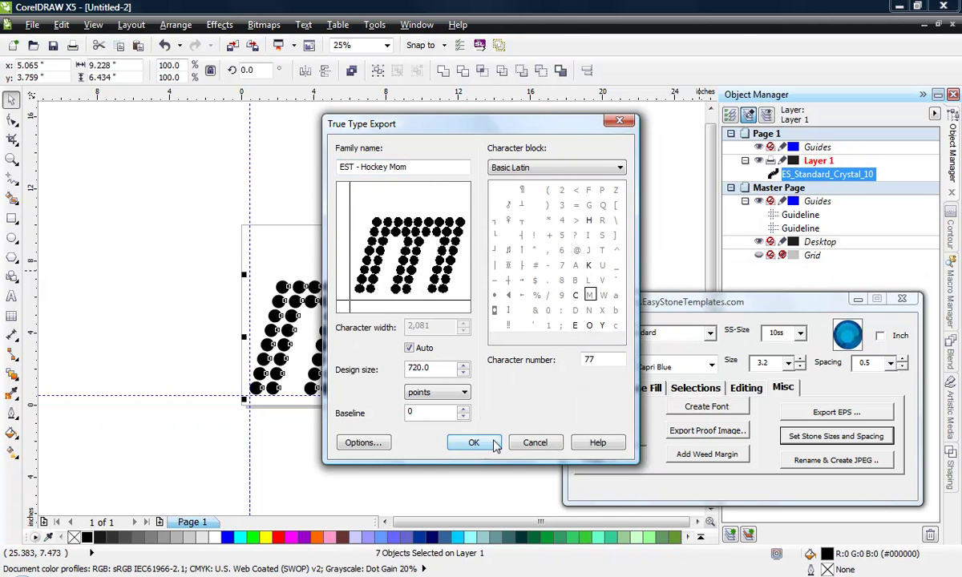
{"action": "left_click", "coordinate": [494, 442]}
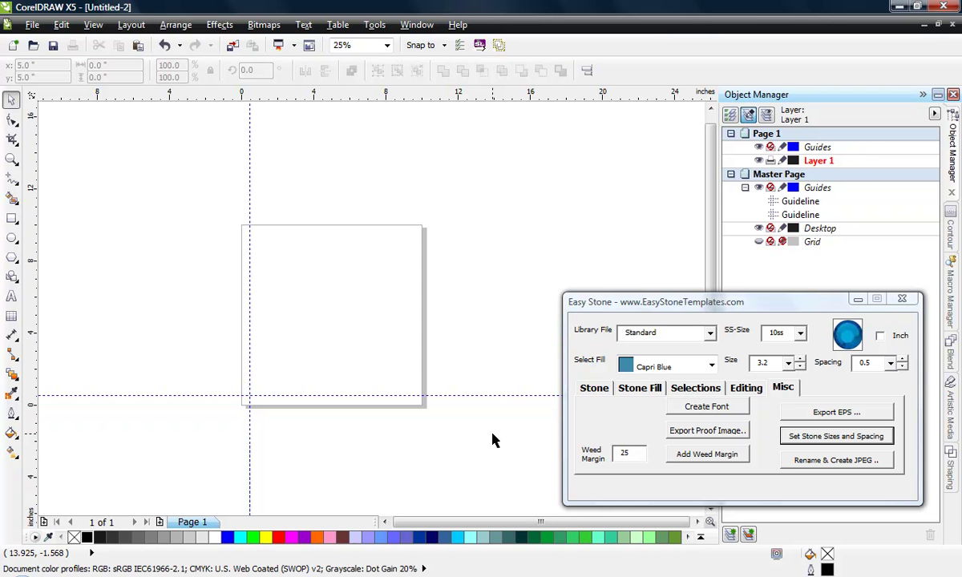
- Look through the EST fonts available to the Text tool to check for EST - Hockey Mom
{"action": "left_click", "coordinate": [11, 296]}
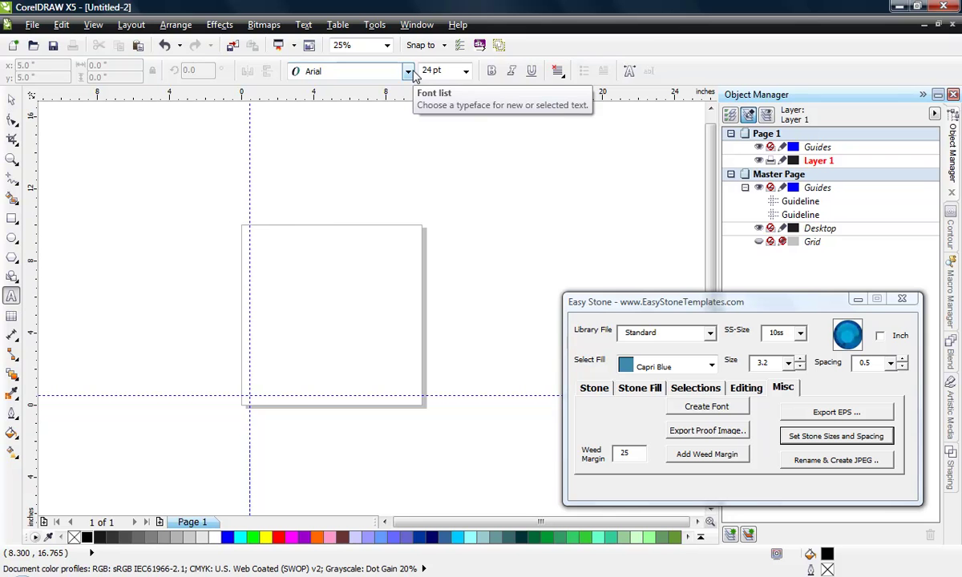
{"action": "left_click", "coordinate": [408, 71]}
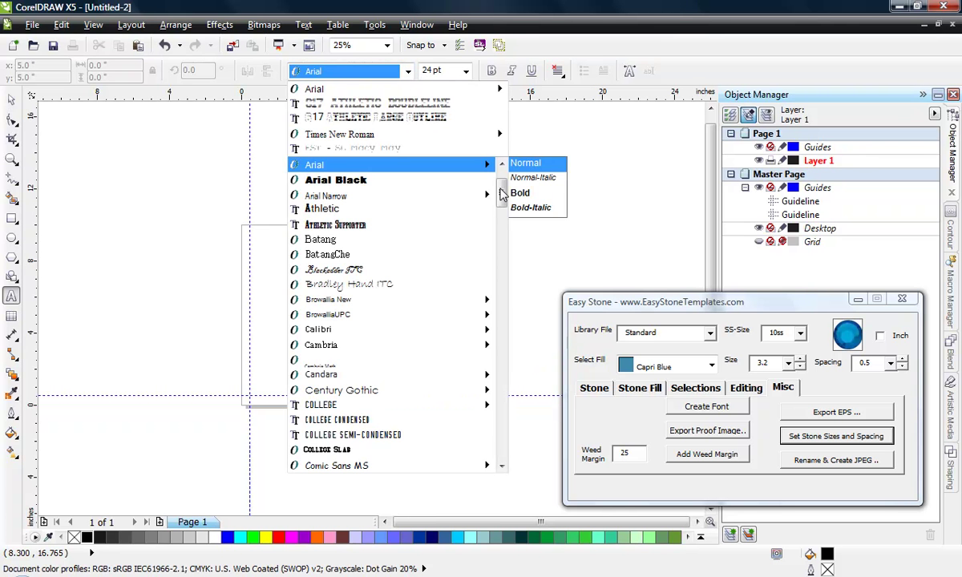
{"action": "left_click_drag", "start_coordinate": [502, 194], "coordinate": [490, 241]}
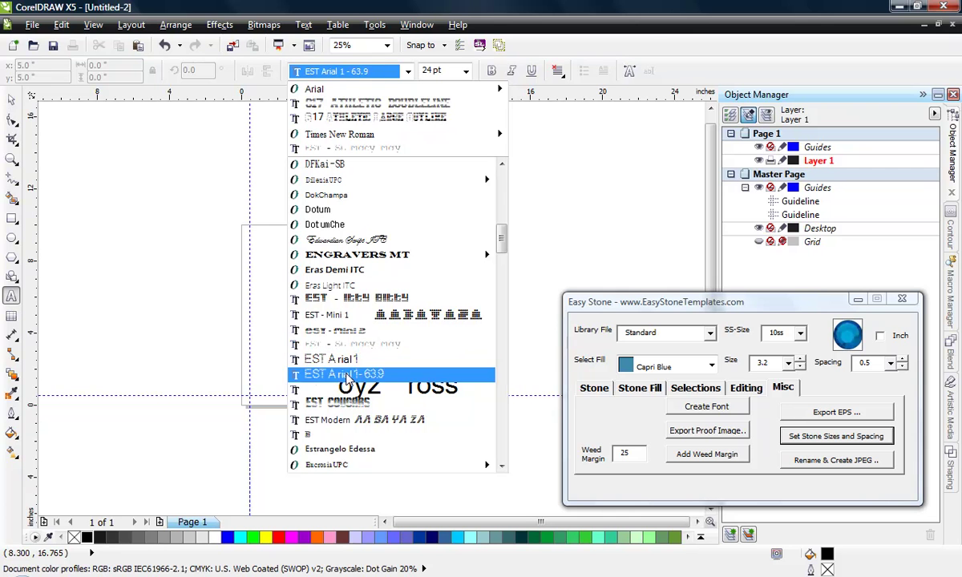
{"action": "scroll", "coordinate": [345, 449], "scroll_direction": "down", "scroll_amount": 1}
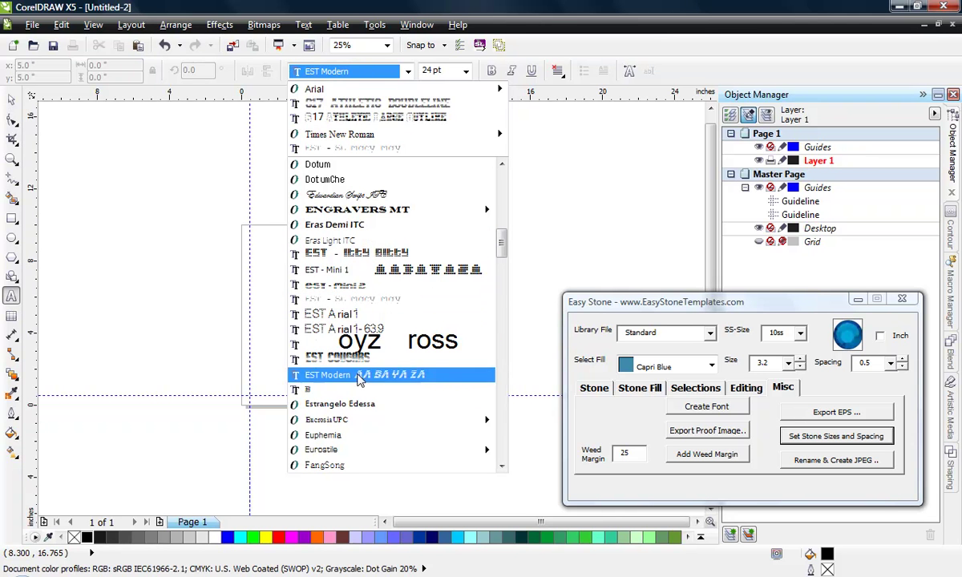
{"action": "scroll", "coordinate": [357, 381], "scroll_direction": "up", "scroll_amount": 1}
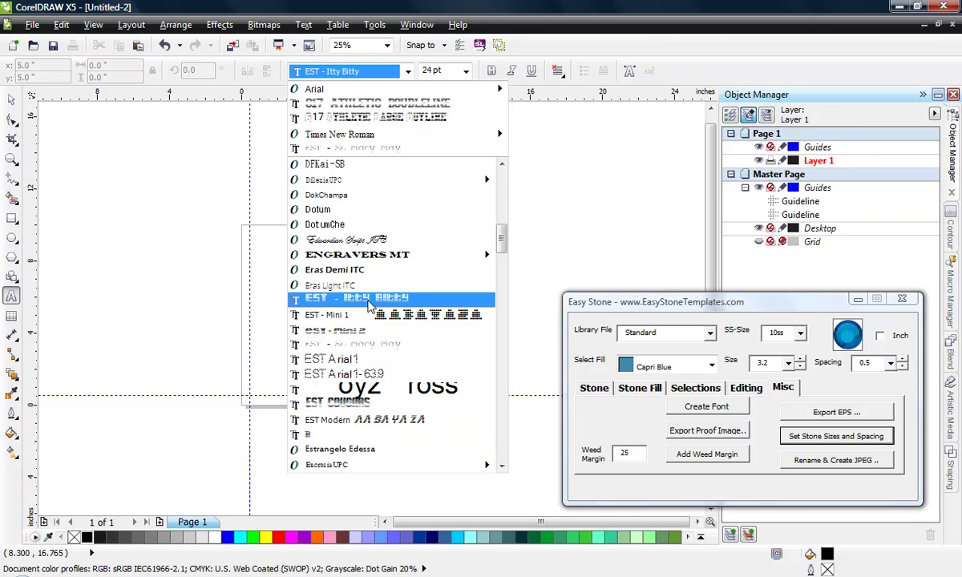
{"action": "left_click", "coordinate": [190, 278]}
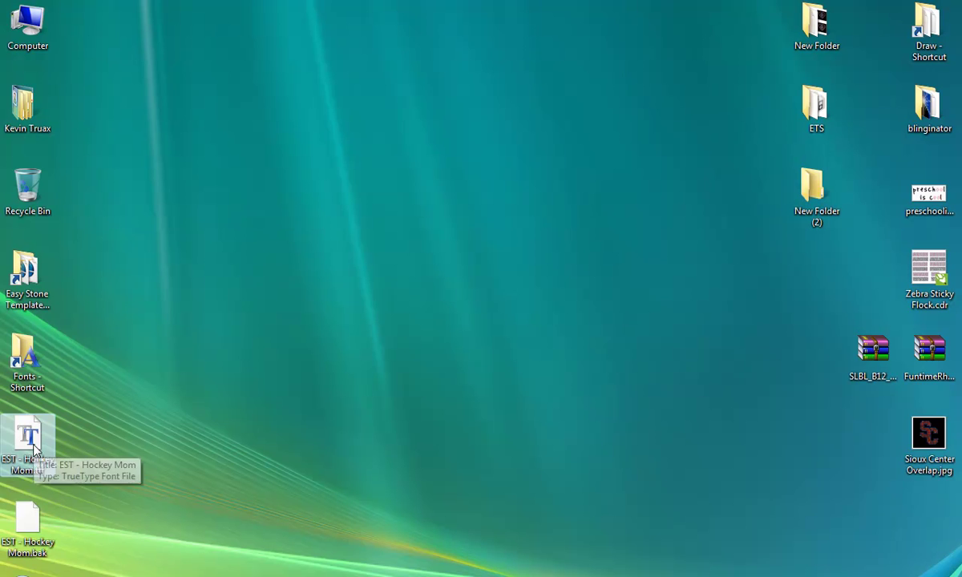
- Install EST - Hockey Mom.ttf from the desktop into the C:\WINDOWS\Fonts folder
{"action": "mouse_move", "coordinate": [33, 443]}
{"action": "left_mouse_down"}
{"action": "mouse_move", "coordinate": [202, 444]}
{"action": "mouse_move", "coordinate": [32, 441]}
{"action": "left_mouse_up"}
{"action": "double_click", "coordinate": [27, 356]}
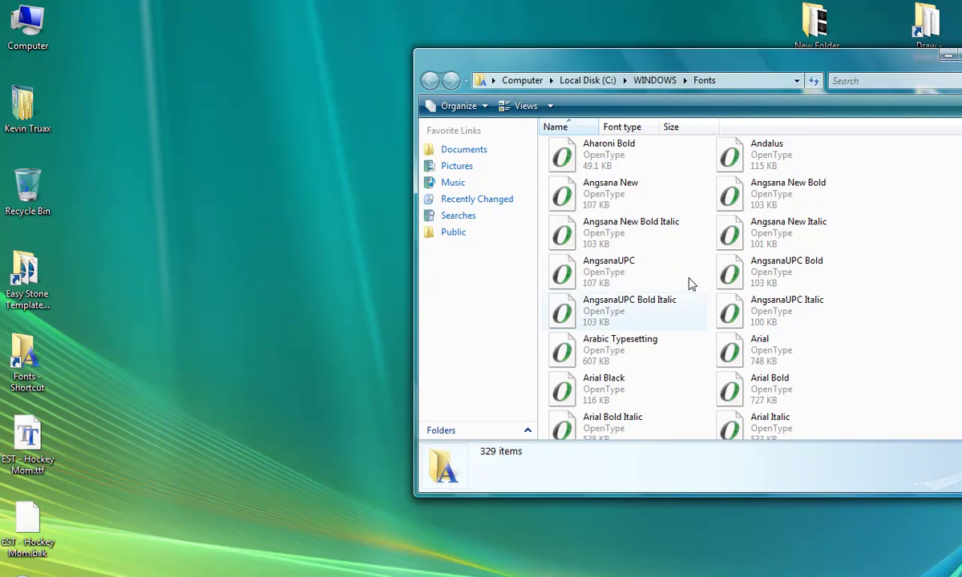
{"action": "left_click_drag", "start_coordinate": [656, 63], "coordinate": [413, 56]}
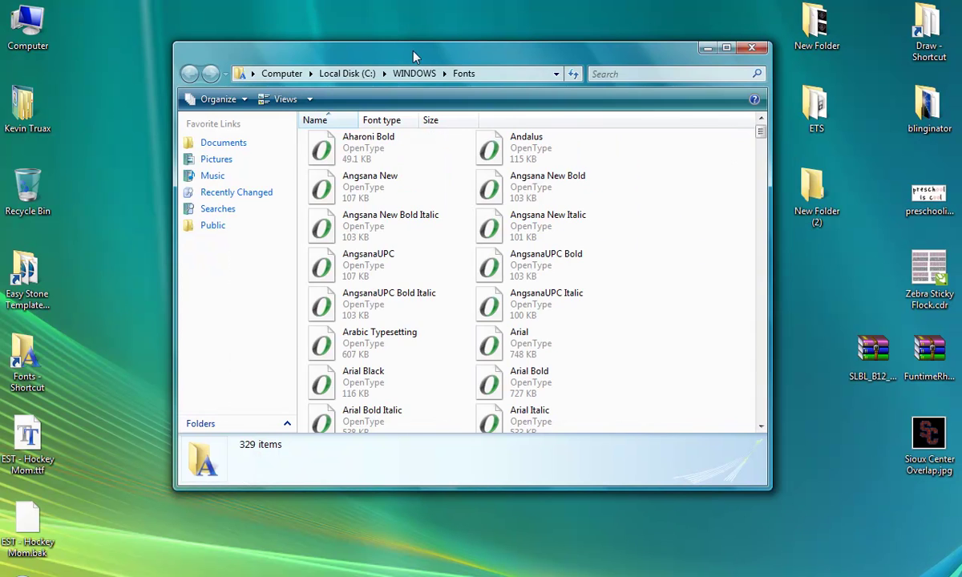
{"action": "left_click_drag", "start_coordinate": [753, 135], "coordinate": [749, 235]}
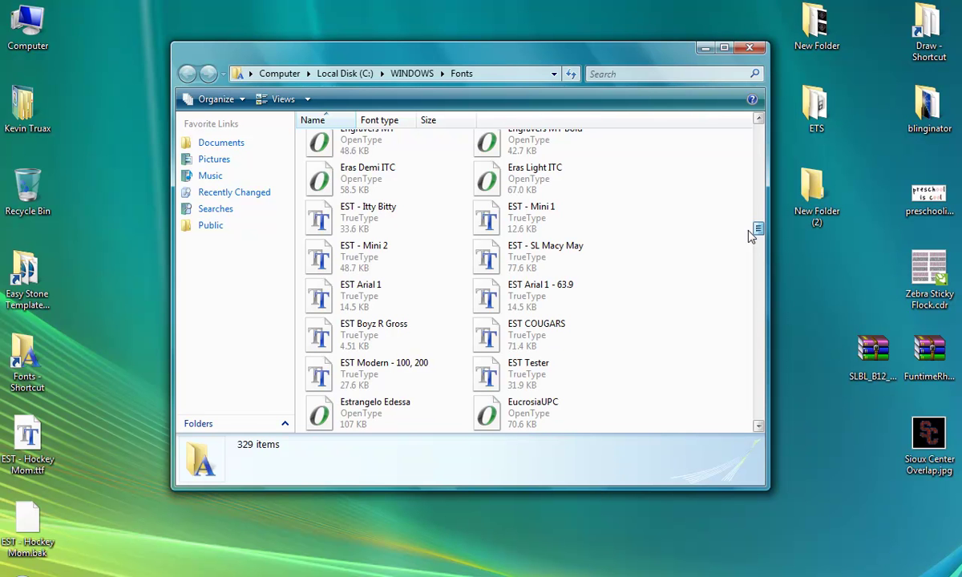
{"action": "left_click_drag", "start_coordinate": [749, 235], "coordinate": [749, 230]}
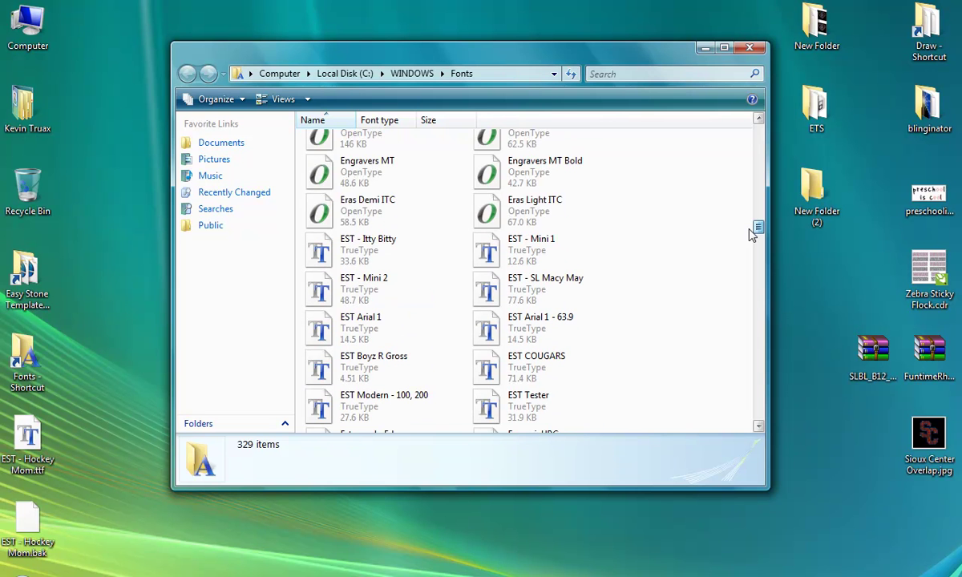
{"action": "left_click_drag", "start_coordinate": [33, 455], "coordinate": [690, 385]}
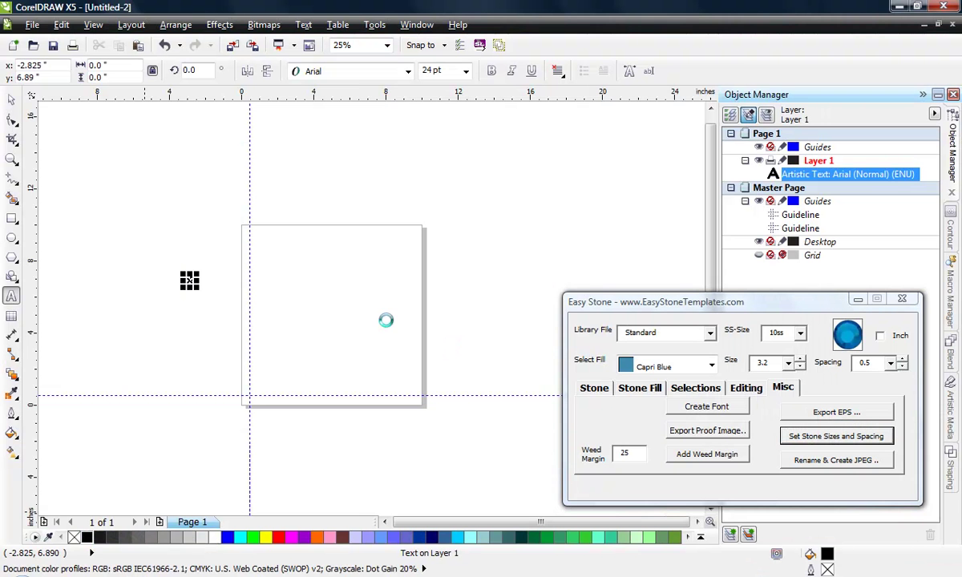
- Back in CorelDRAW, add 24 pt artistic text reading HCOKEY MOM to the page in the EST - Hockey Mom font
{"action": "left_click", "coordinate": [358, 311]}
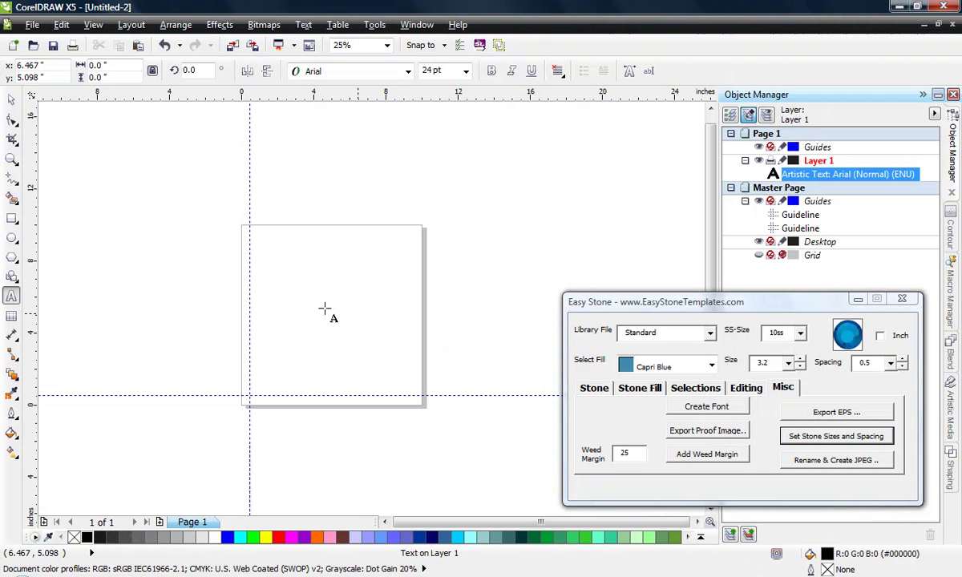
{"action": "scroll", "coordinate": [337, 303], "scroll_direction": "up", "scroll_amount": 1}
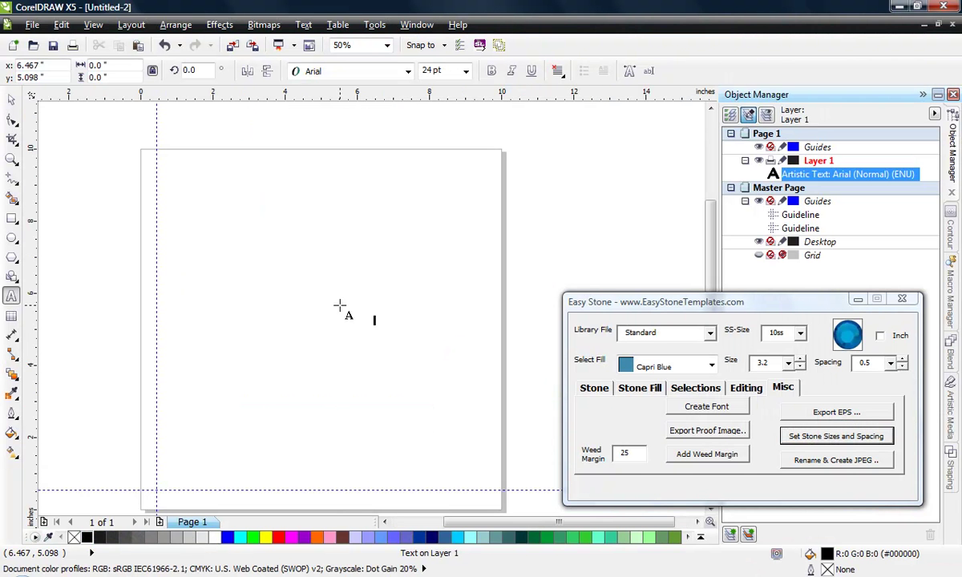
{"action": "left_click", "coordinate": [408, 70]}
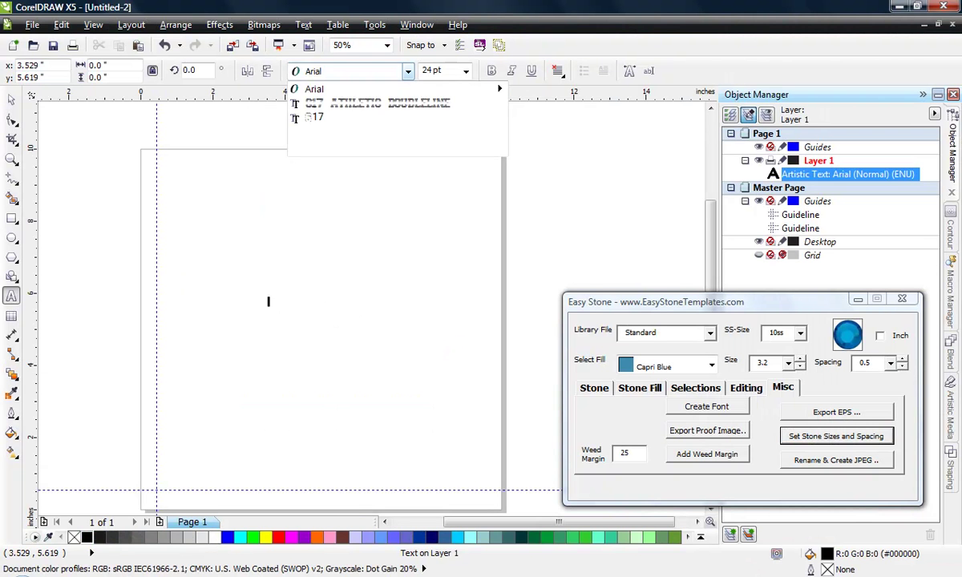
{"action": "mouse_move", "coordinate": [462, 244]}
{"action": "left_click_drag", "start_coordinate": [503, 192], "coordinate": [505, 242]}
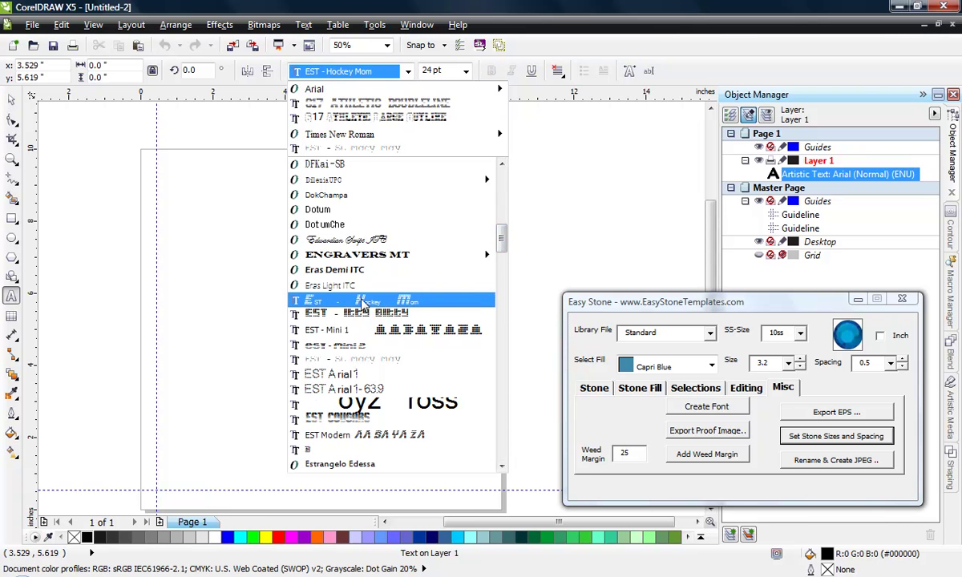
{"action": "left_click", "coordinate": [317, 305]}
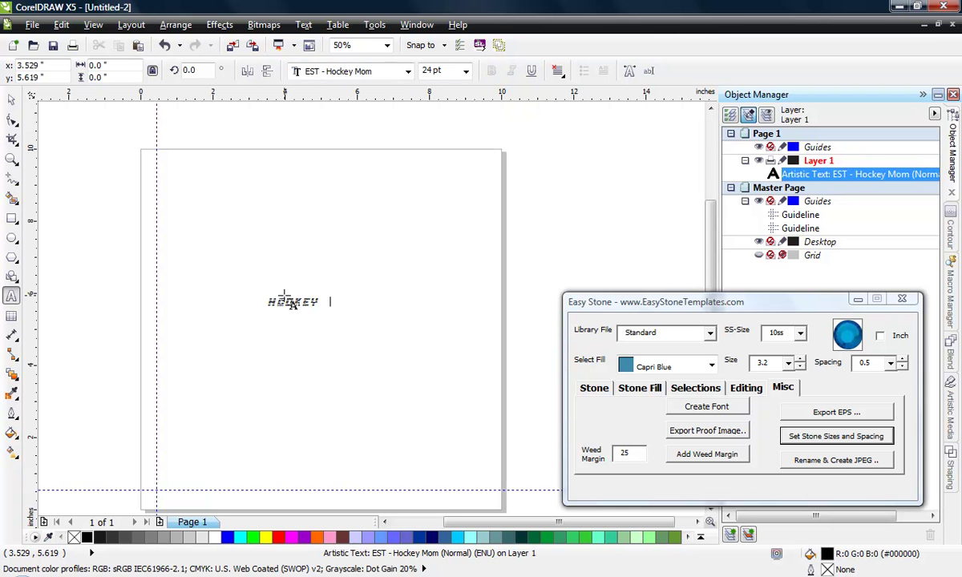
{"action": "left_click", "coordinate": [12, 98]}
{"action": "scroll", "coordinate": [316, 312], "scroll_direction": "up", "scroll_amount": 1}
{"action": "scroll", "coordinate": [317, 311], "scroll_direction": "up", "scroll_amount": 1}
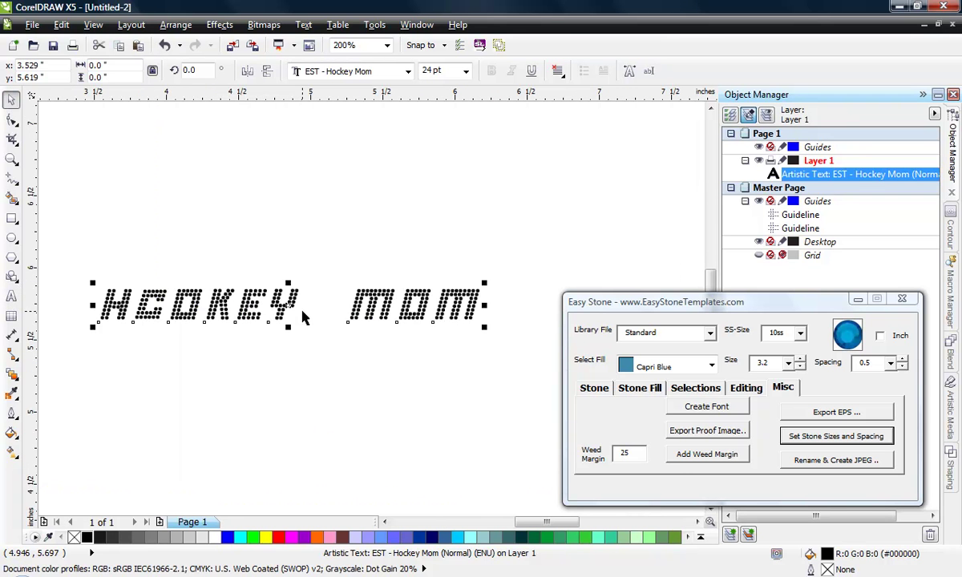
- Replace the second and third letters of the artistic text with OC so it spells HOCKEY MOM
{"action": "double_click", "coordinate": [136, 298]}
{"action": "left_click_drag", "start_coordinate": [146, 292], "coordinate": [192, 284]}
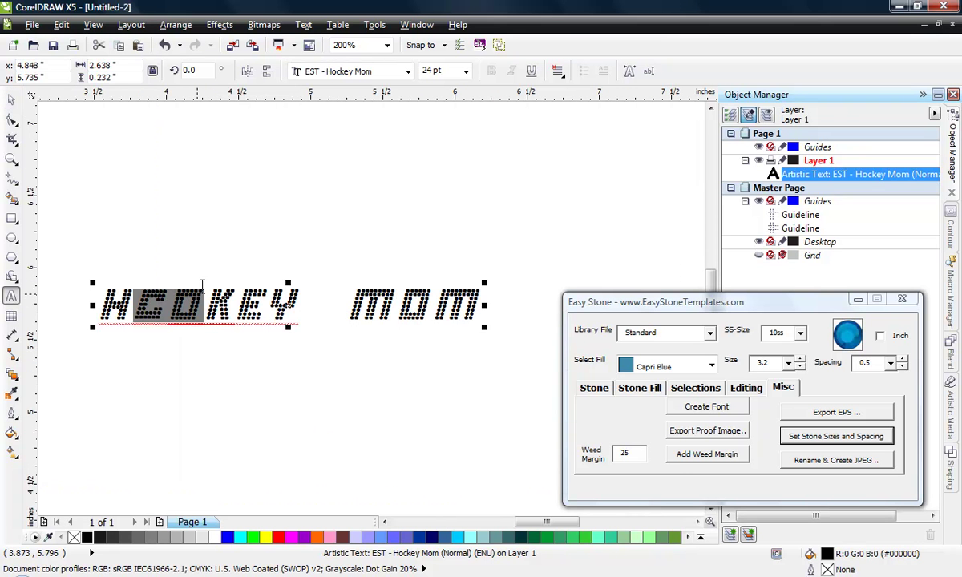
{"action": "type", "text": "OC"}
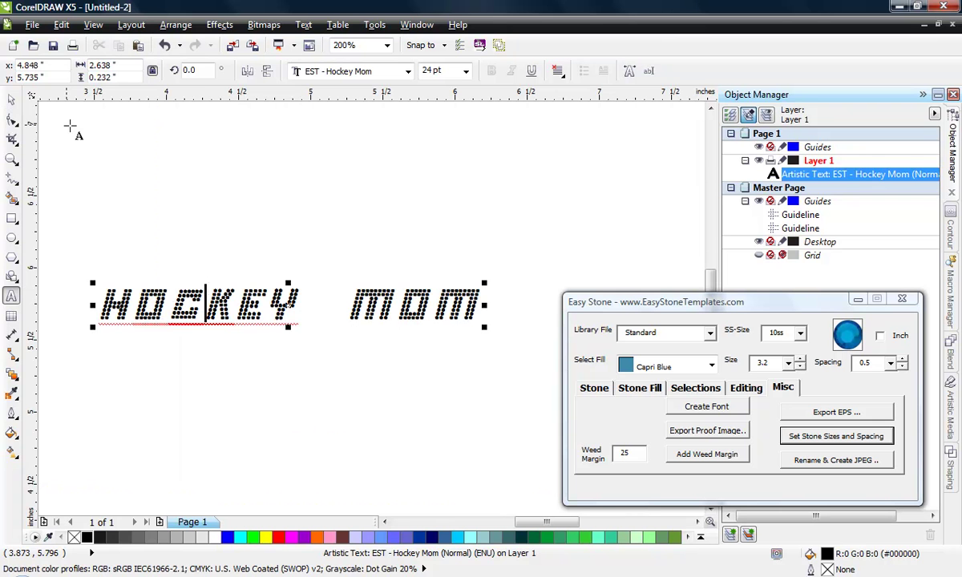
{"action": "left_click", "coordinate": [11, 99]}
{"action": "left_click", "coordinate": [298, 208]}
{"action": "scroll", "coordinate": [303, 224], "scroll_direction": "down", "scroll_amount": 1}
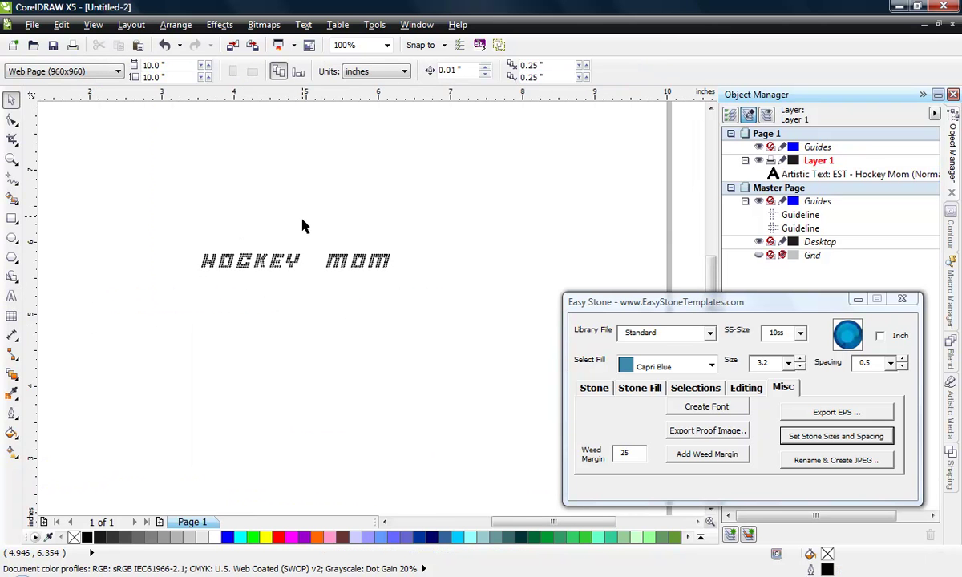
{"action": "scroll", "coordinate": [296, 262], "scroll_direction": "up", "scroll_amount": 1}
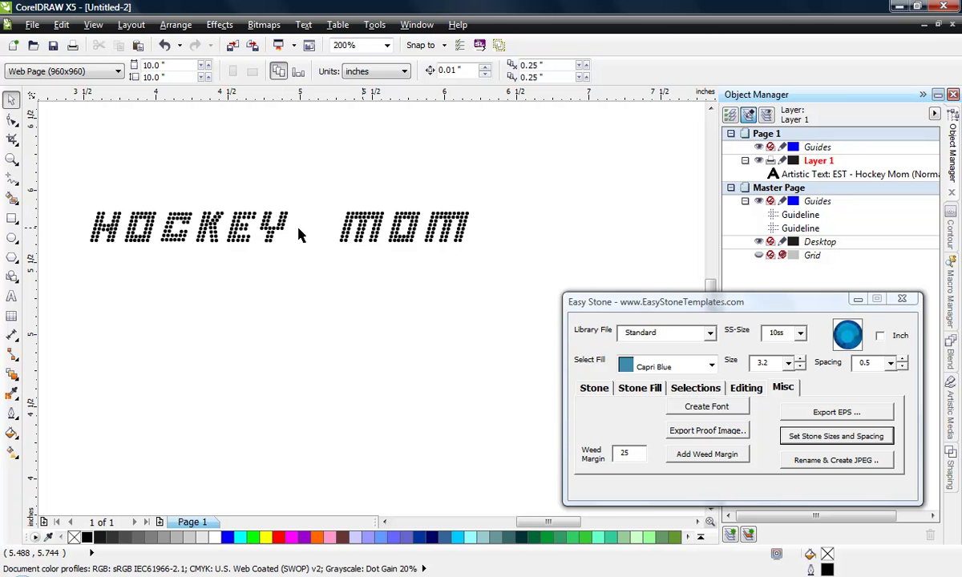
- Delete the HOCKEY MOM text from the page
{"action": "left_click", "coordinate": [326, 215]}
{"action": "scroll", "coordinate": [278, 318], "scroll_direction": "down", "scroll_amount": 2}
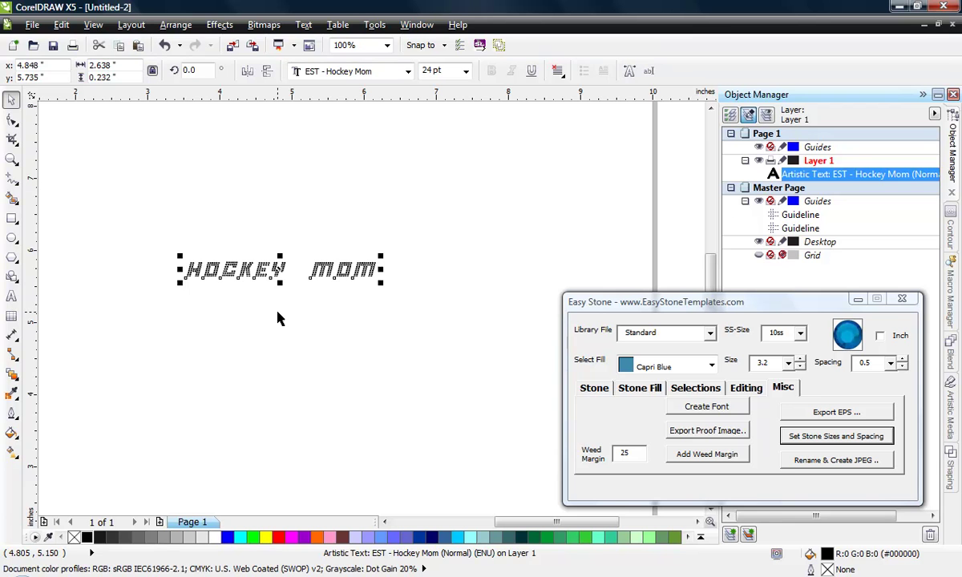
{"action": "key", "text": "Delete"}
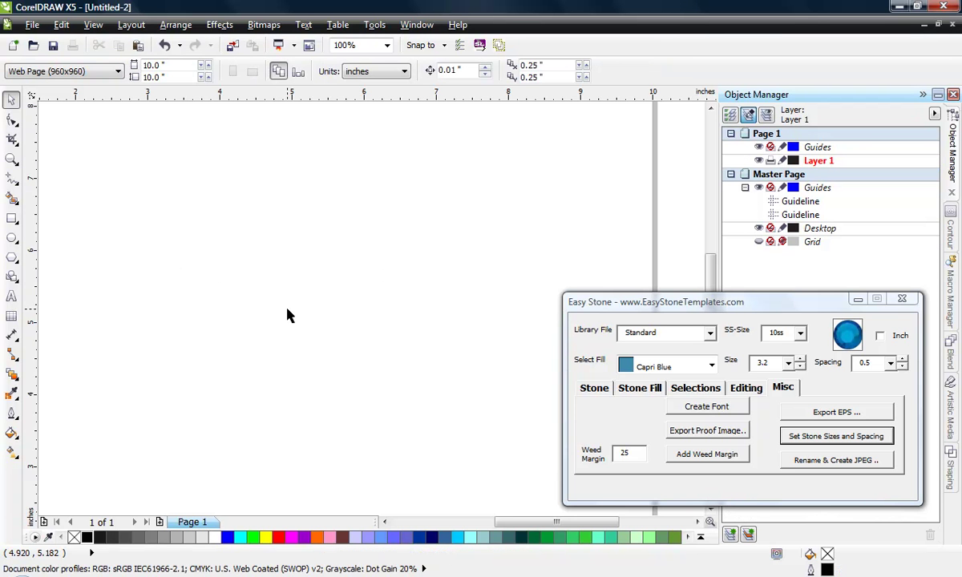
{"action": "scroll", "coordinate": [499, 327], "scroll_direction": "down", "scroll_amount": 1}
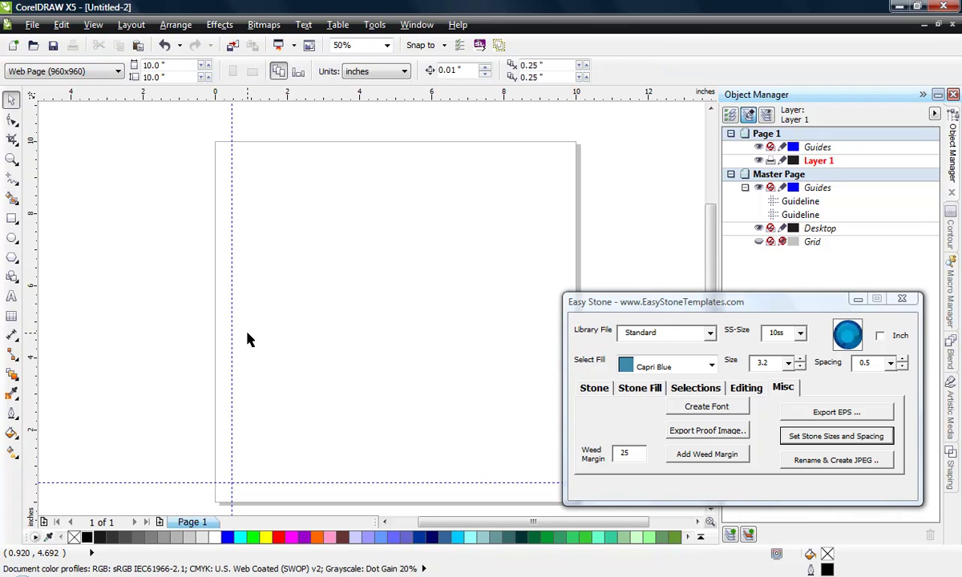
{"action": "scroll", "coordinate": [249, 340], "scroll_direction": "down", "scroll_amount": 1}
{"action": "scroll", "coordinate": [365, 322], "scroll_direction": "up", "scroll_amount": 1}
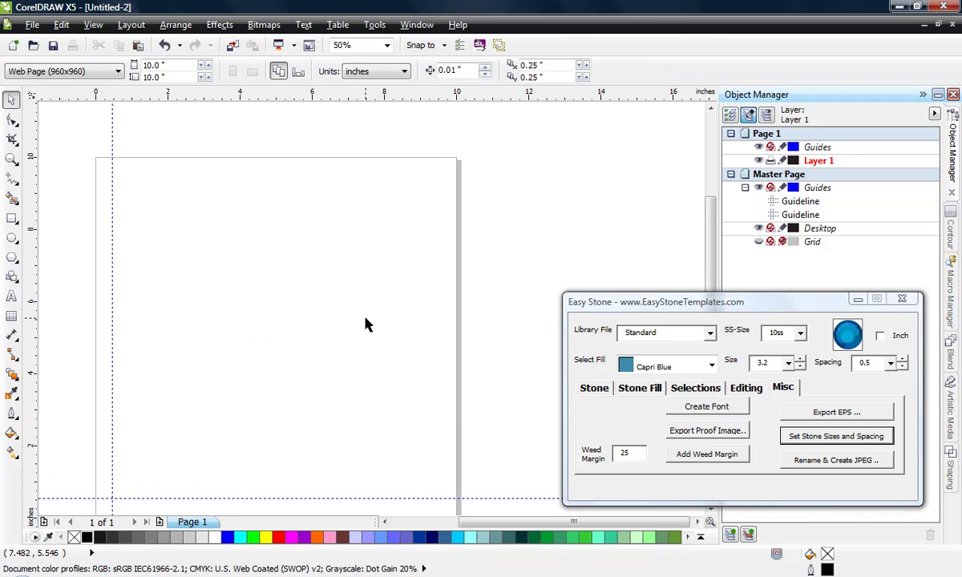
- Draw an ellipse about 2.4 by 1.2 inches and place an overlapping copy about 0.7 inches directly below it
{"action": "left_click", "coordinate": [11, 239]}
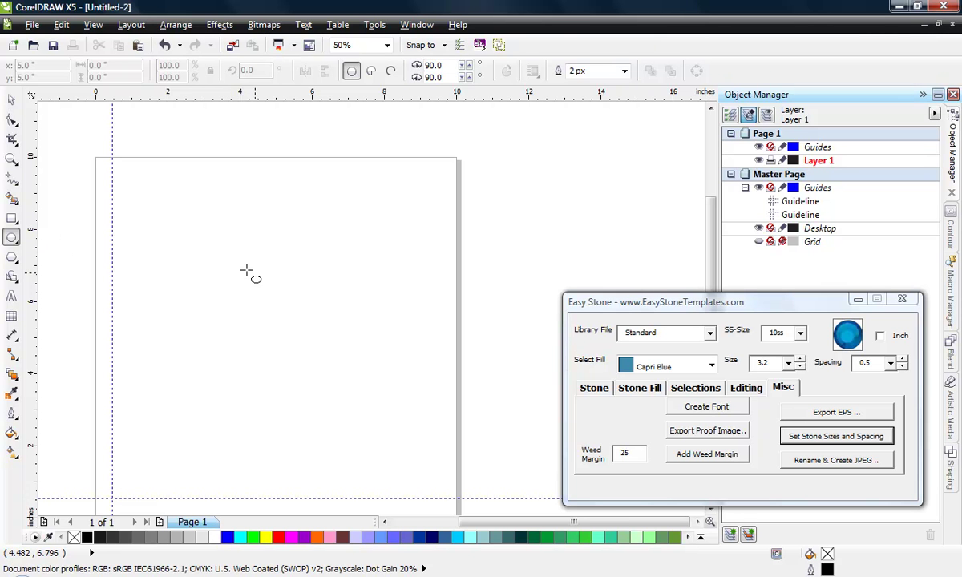
{"action": "left_click_drag", "start_coordinate": [229, 268], "coordinate": [317, 311]}
{"action": "scroll", "coordinate": [253, 293], "scroll_direction": "up", "scroll_amount": 1}
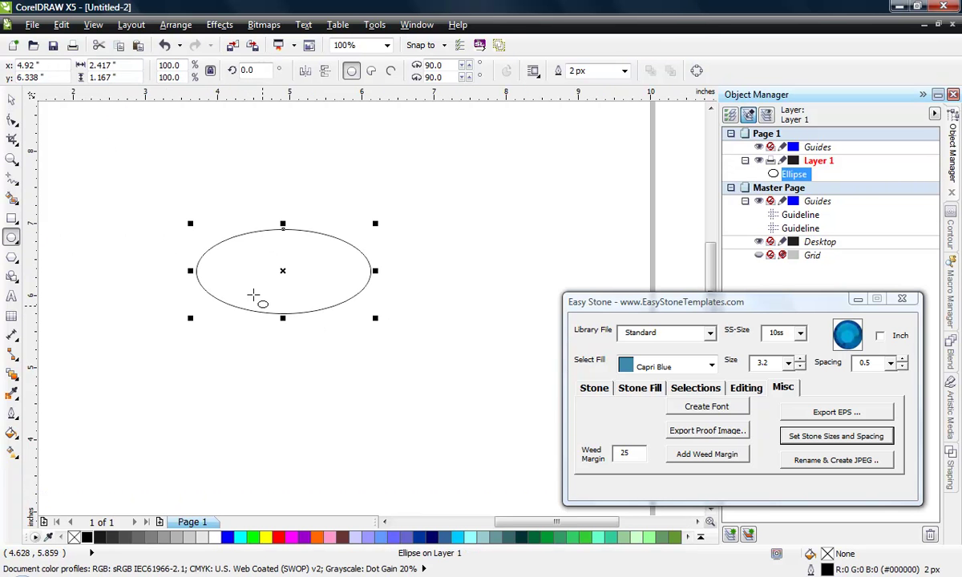
{"action": "left_click", "coordinate": [9, 100]}
{"action": "left_click_drag", "start_coordinate": [274, 271], "coordinate": [274, 329]}
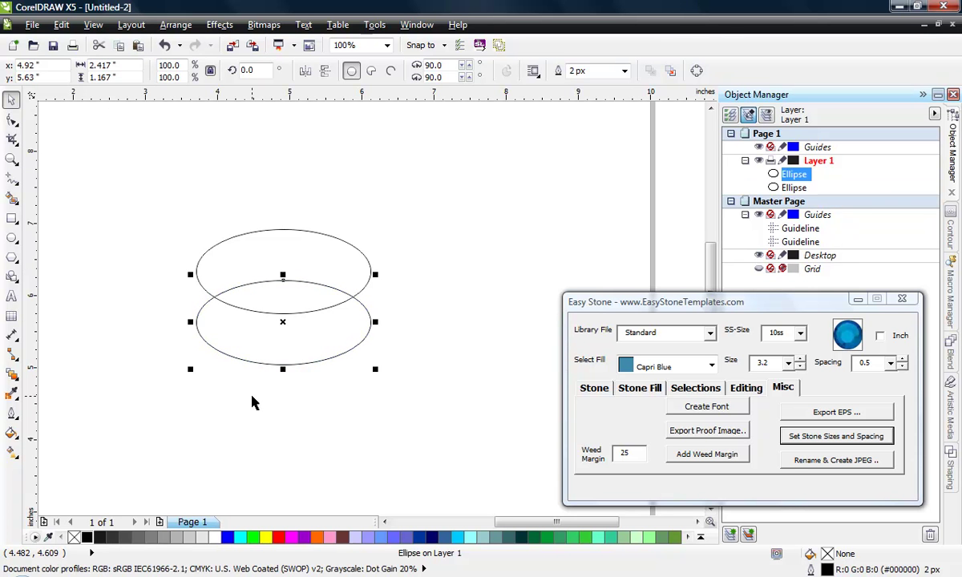
- Trim the lower ellipse with the upper ellipse, leaving only the source object as original
{"action": "left_click", "coordinate": [235, 369]}
{"action": "left_click", "coordinate": [301, 233]}
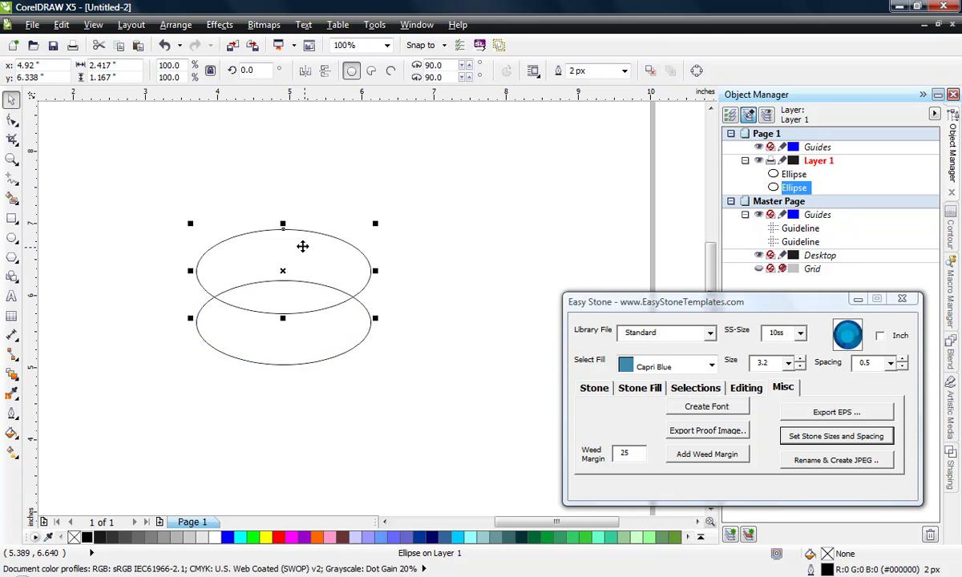
{"action": "left_click", "coordinate": [952, 467]}
{"action": "left_click", "coordinate": [789, 256]}
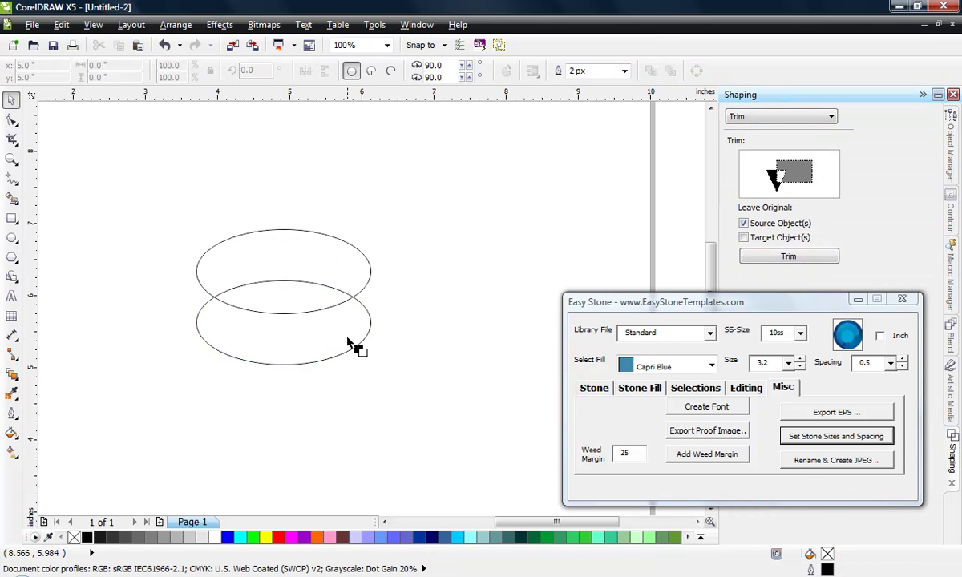
{"action": "left_click", "coordinate": [348, 342]}
{"action": "left_click", "coordinate": [235, 436]}
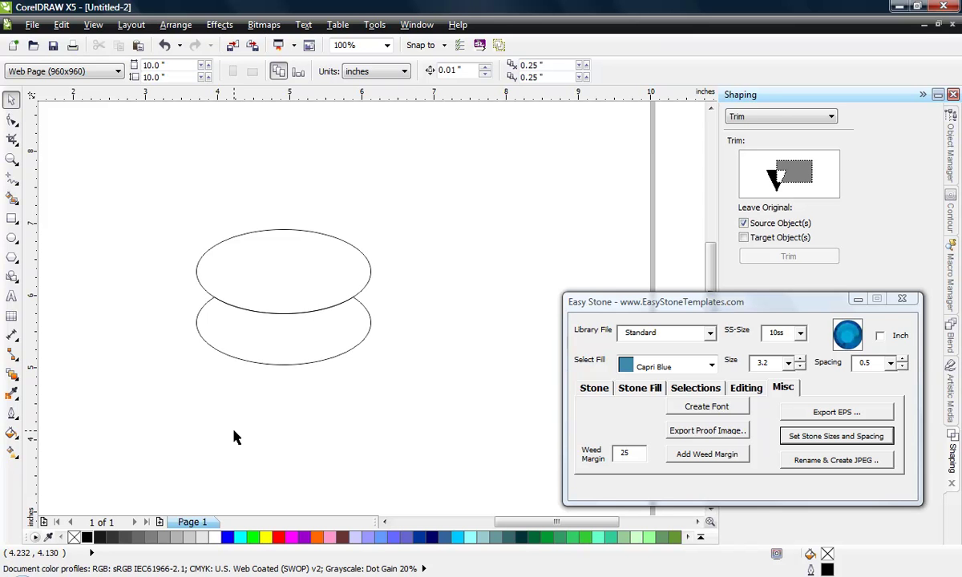
- Draw a straight Pen line about 0.7 inches long joining the left extremes of the upper ellipse and the trimmed lower shape
{"action": "left_click", "coordinate": [14, 183]}
{"action": "left_click", "coordinate": [80, 243]}
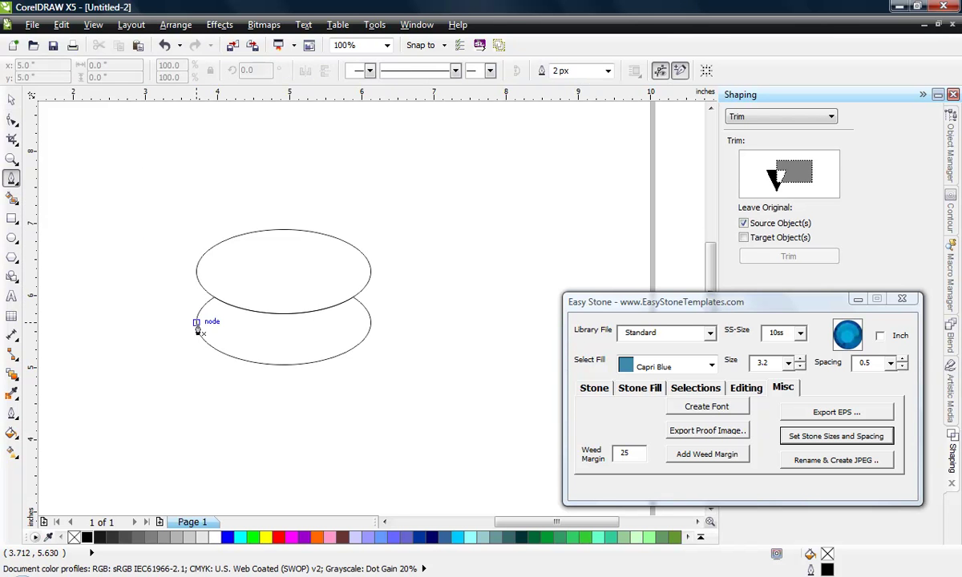
{"action": "left_click", "coordinate": [195, 329]}
{"action": "left_click", "coordinate": [196, 272]}
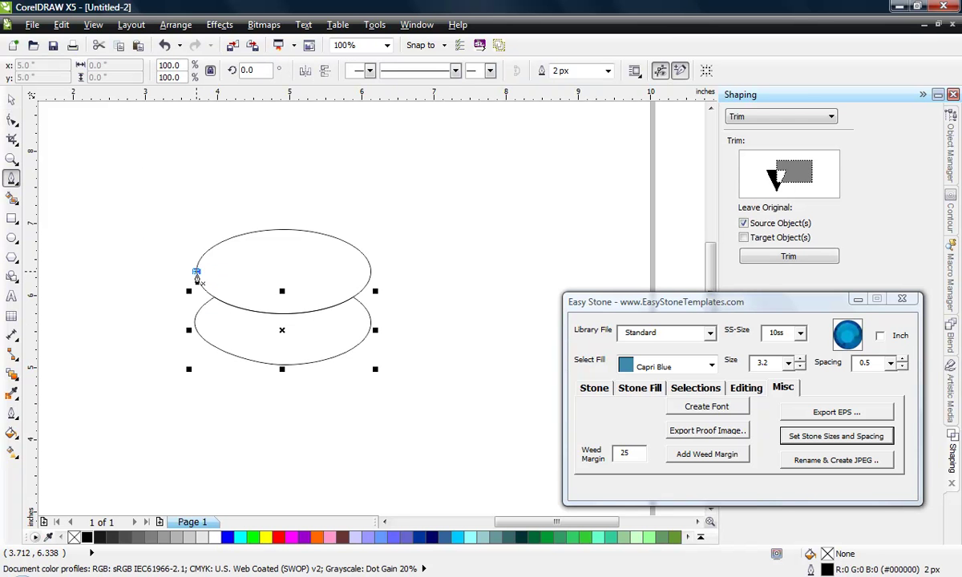
{"action": "left_click", "coordinate": [193, 328]}
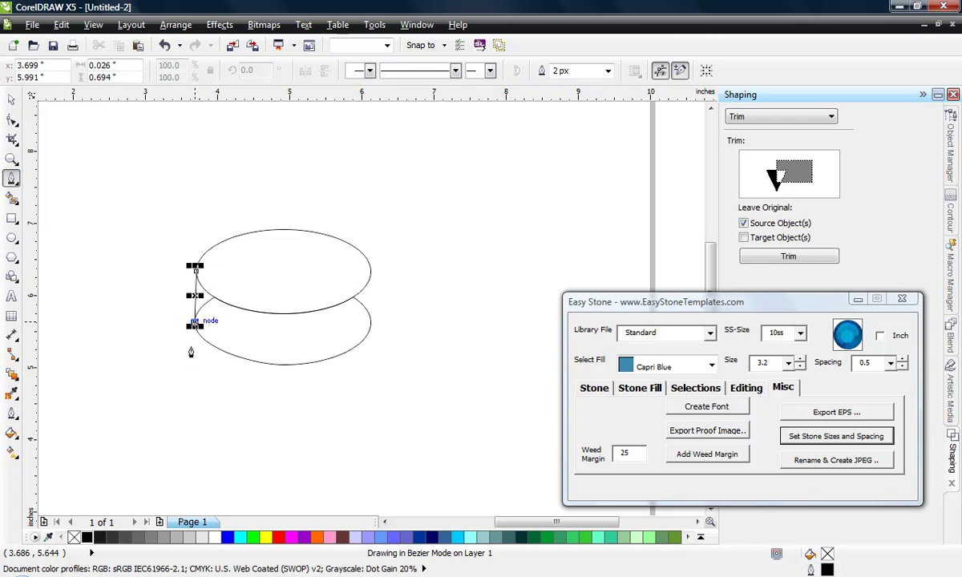
{"action": "key", "text": "space"}
{"action": "key", "text": "space"}
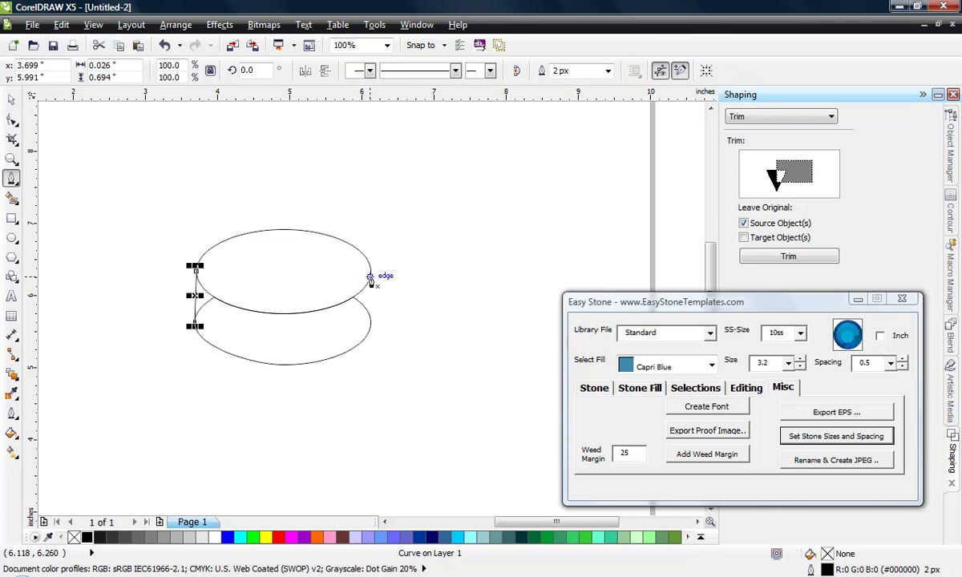
- Draw a matching vertical line about 0.7 inches long joining the right extremes of the two shapes, and leave everything deselected
{"action": "left_click", "coordinate": [371, 271]}
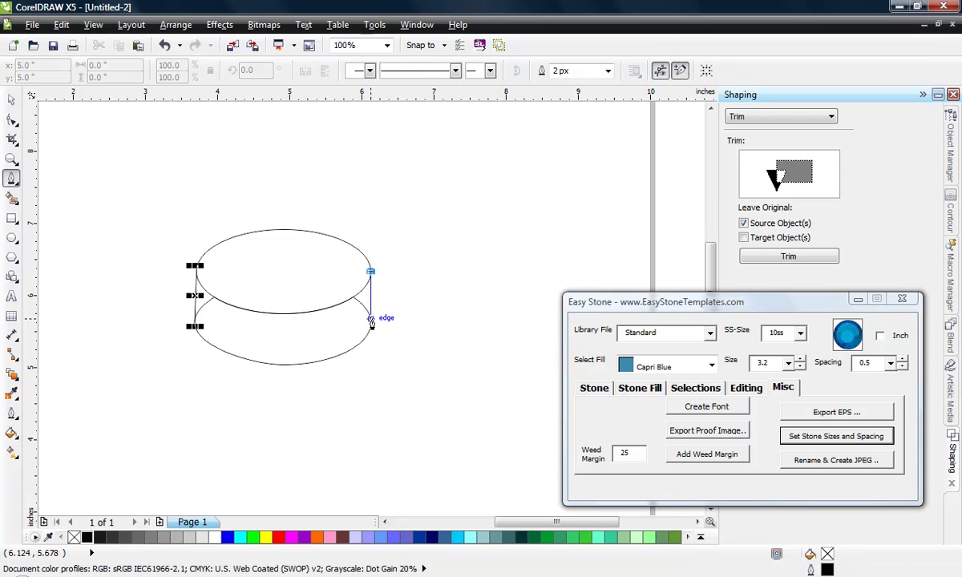
{"action": "left_click", "coordinate": [371, 322]}
{"action": "key", "text": "space"}
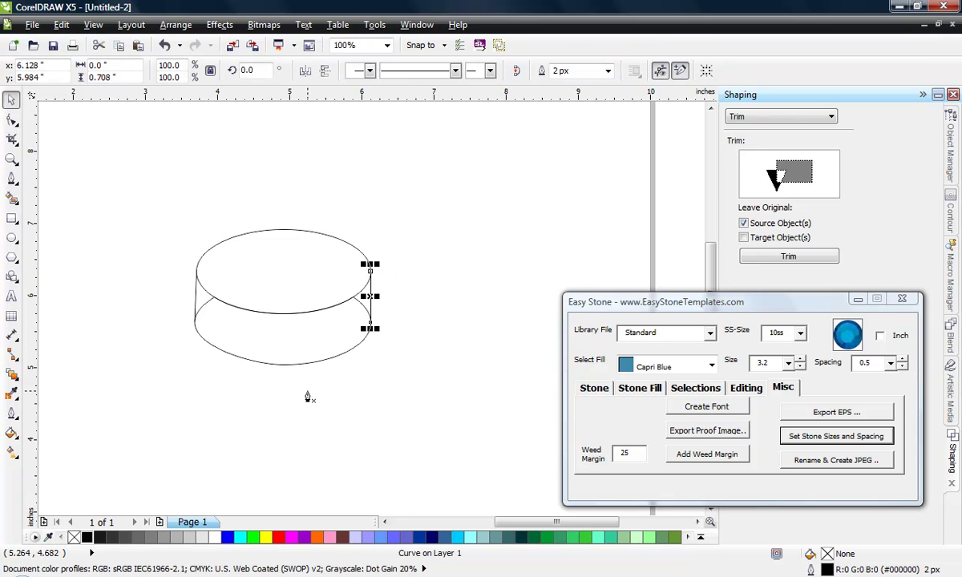
{"action": "key", "text": "space"}
{"action": "left_click", "coordinate": [11, 99]}
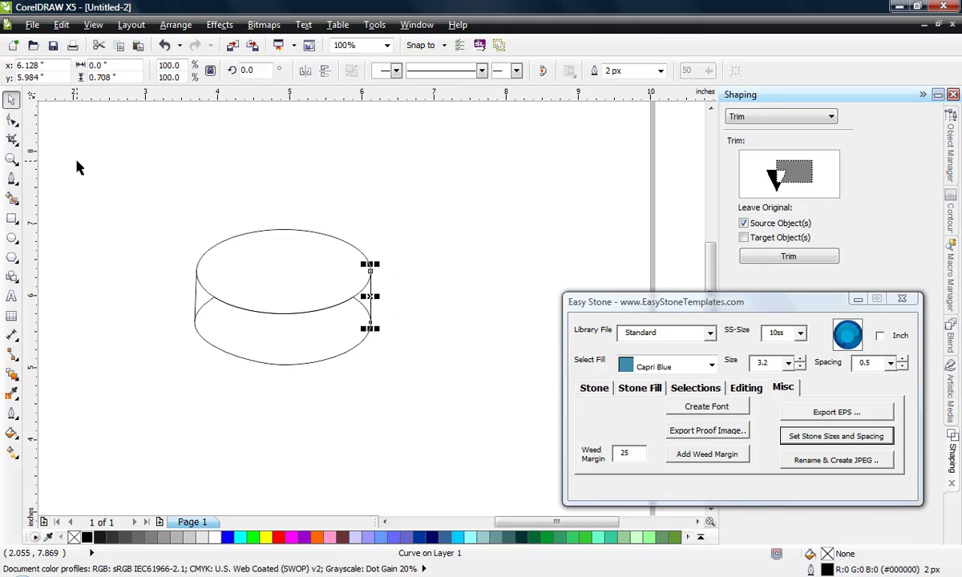
{"action": "left_click", "coordinate": [78, 166]}
- Break the lower shape's curve at the middle node of its upper edge and delete the segments that follow the top ellipse
{"action": "scroll", "coordinate": [247, 343], "scroll_direction": "up", "scroll_amount": 1}
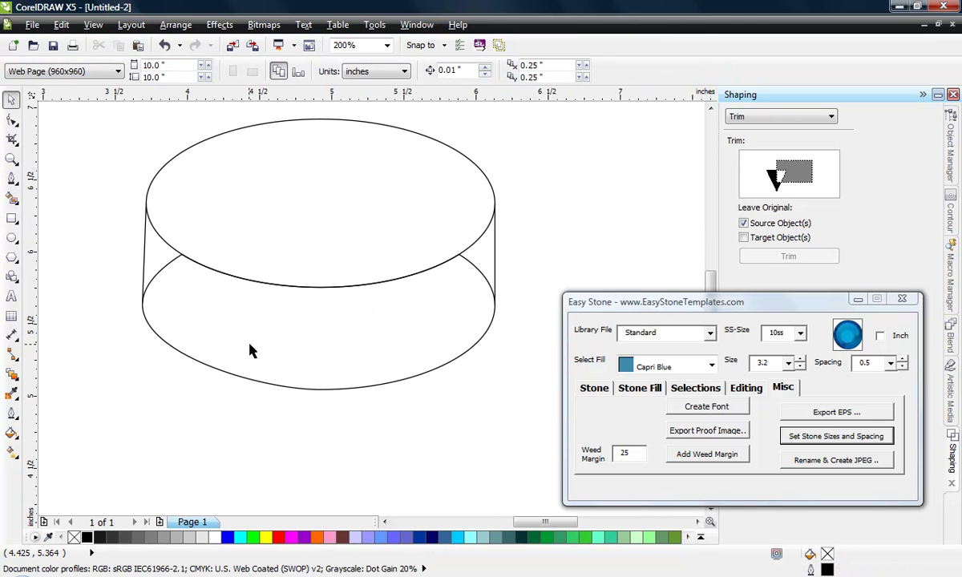
{"action": "left_click", "coordinate": [168, 271]}
{"action": "left_click", "coordinate": [11, 118]}
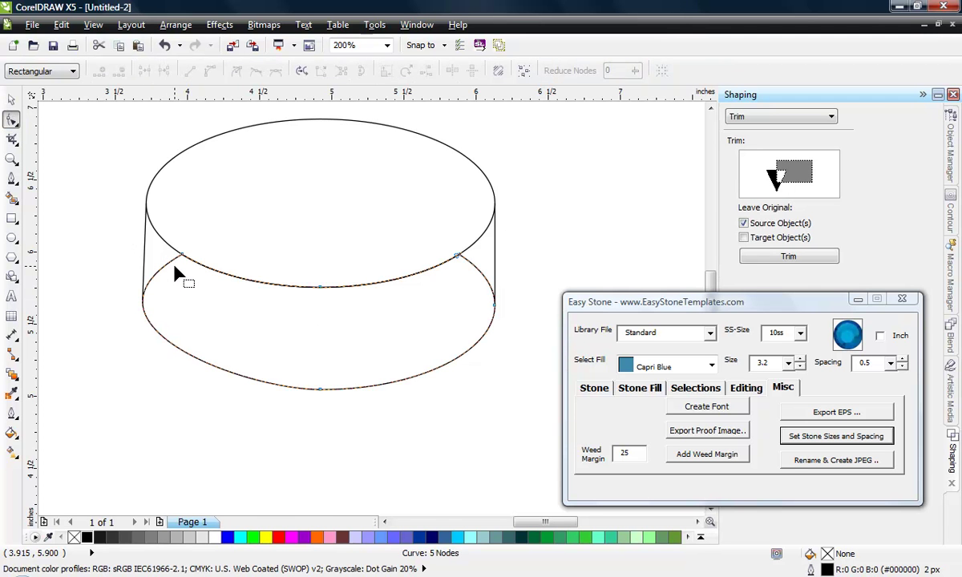
{"action": "left_click", "coordinate": [320, 288]}
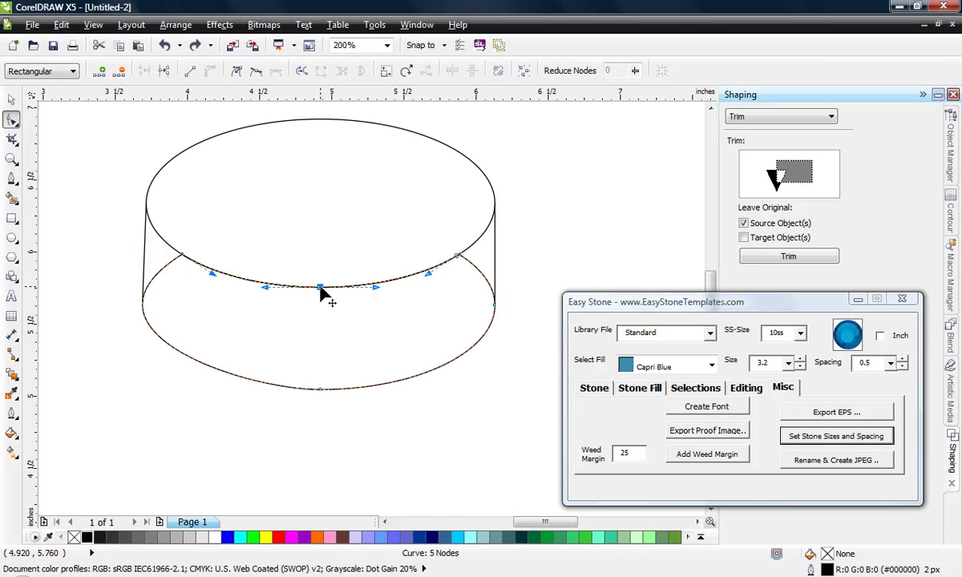
{"action": "right_click", "coordinate": [321, 292]}
{"action": "left_click", "coordinate": [365, 429]}
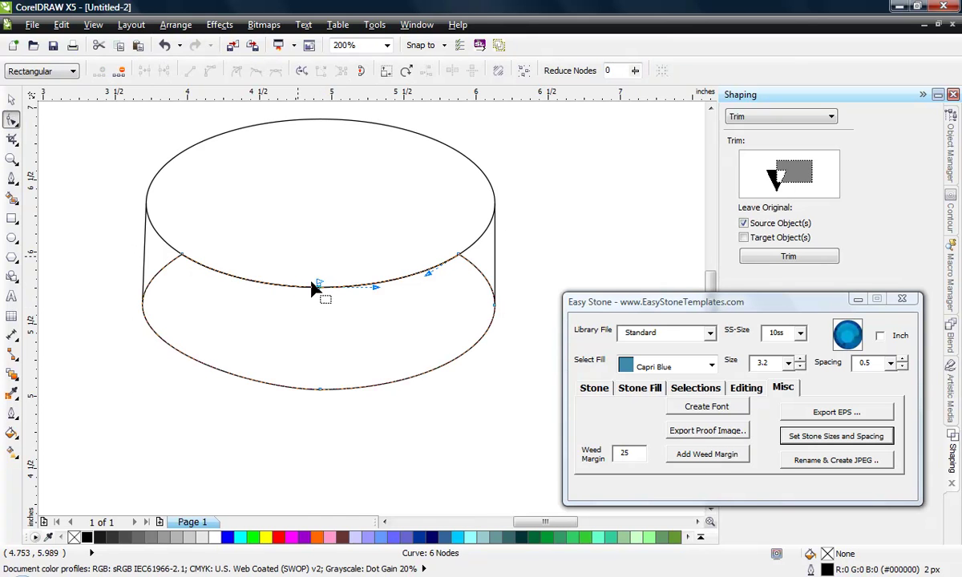
{"action": "key", "text": "Delete"}
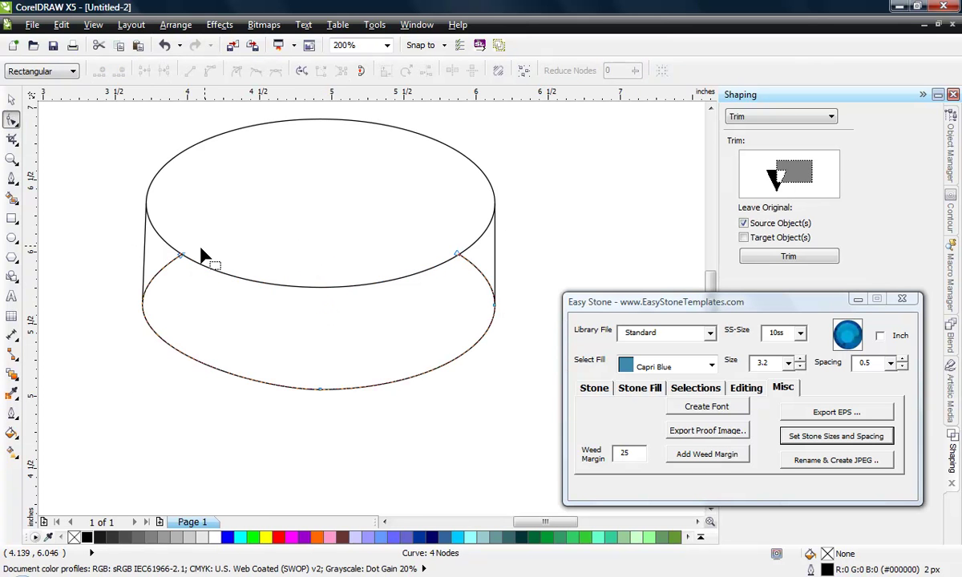
- Remove the lower curve's leftover arcs inside both side lines, adding a node at its left extreme, to leave a clean puck outline
{"action": "left_click_drag", "start_coordinate": [173, 279], "coordinate": [175, 281]}
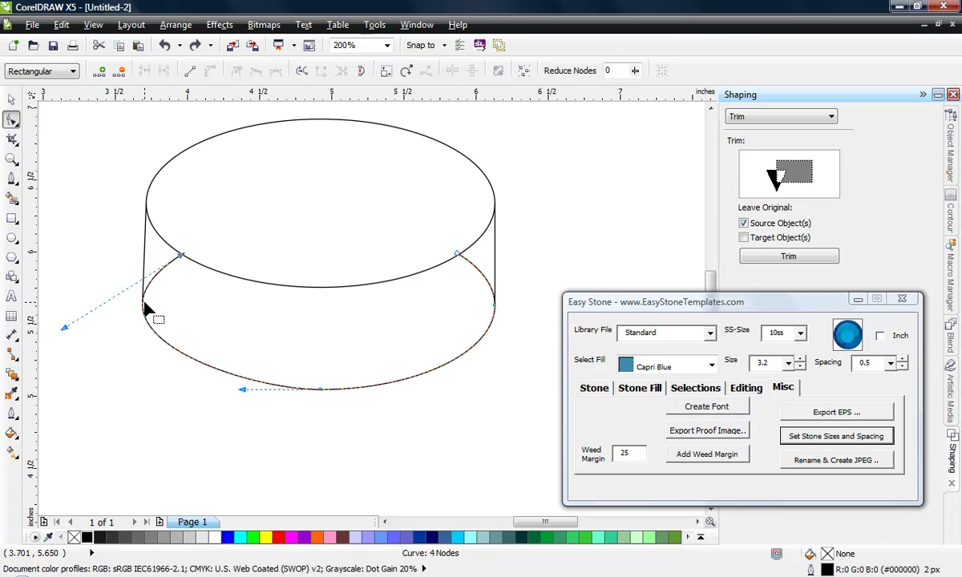
{"action": "double_click", "coordinate": [144, 309]}
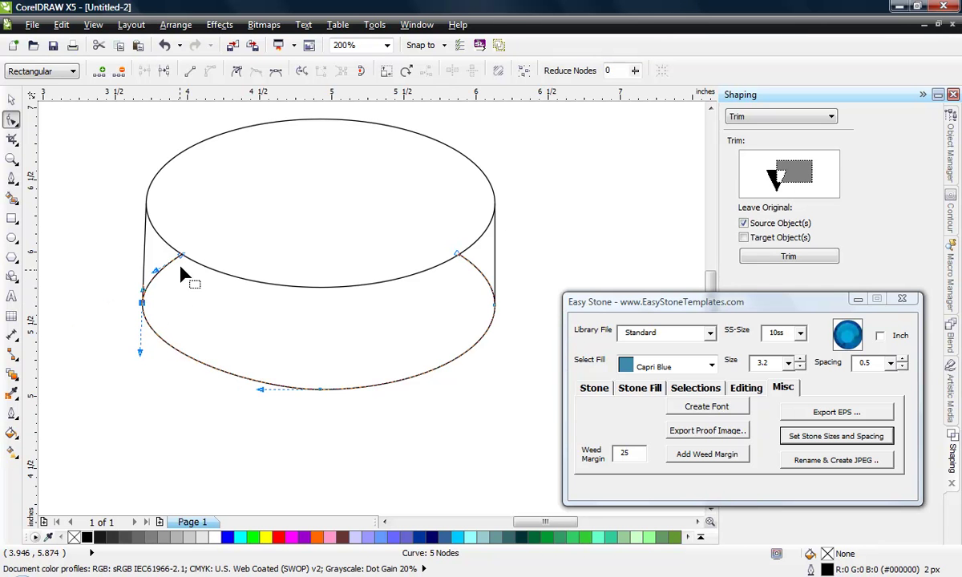
{"action": "key", "text": "Delete"}
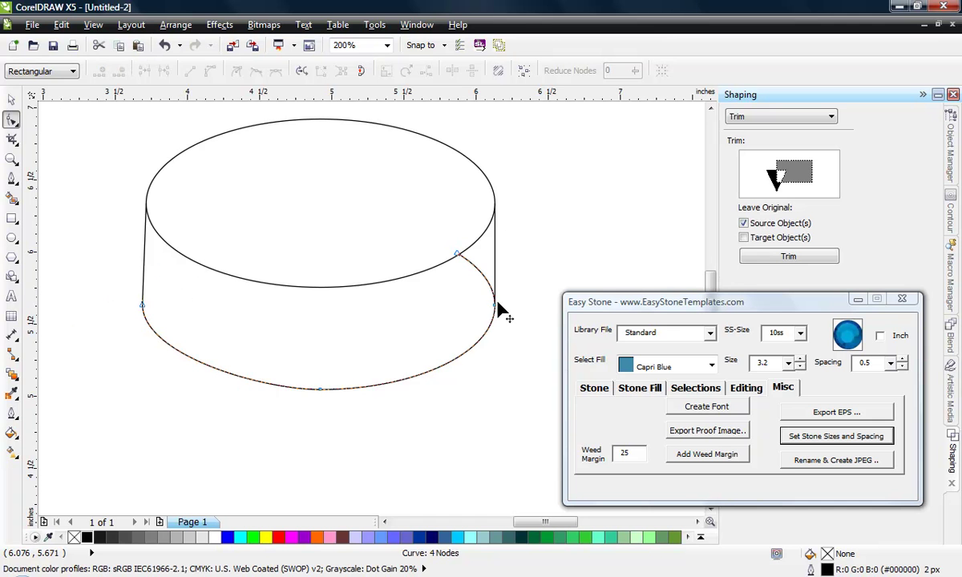
{"action": "left_click", "coordinate": [457, 256]}
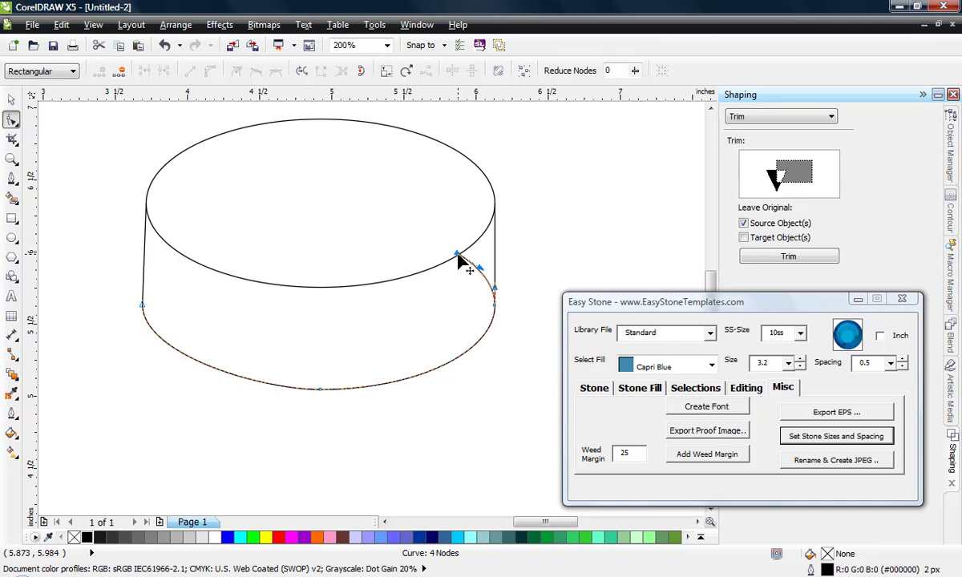
{"action": "key", "text": "Delete"}
{"action": "scroll", "coordinate": [404, 336], "scroll_direction": "down", "scroll_amount": 2}
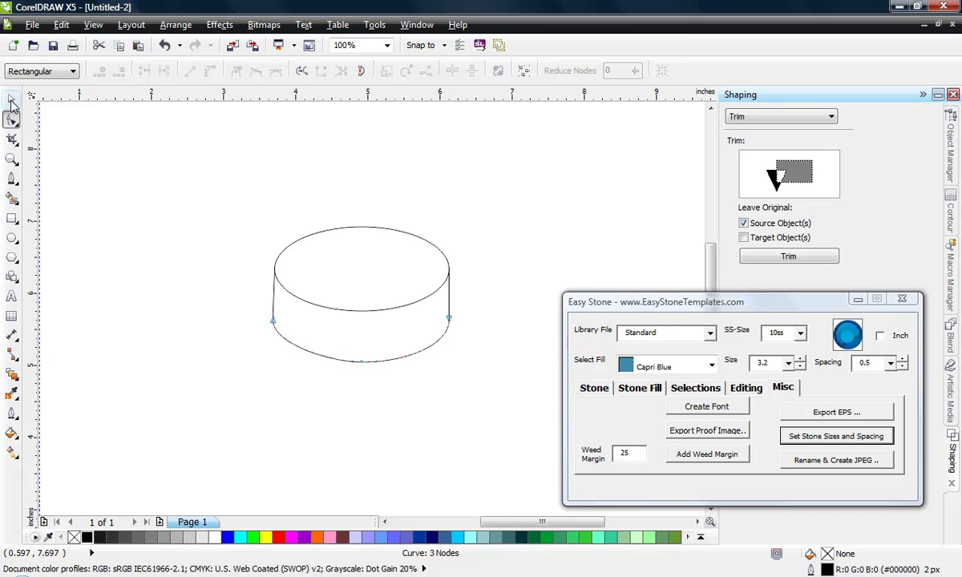
{"action": "left_click", "coordinate": [11, 99]}
{"action": "left_click", "coordinate": [262, 348]}
{"action": "scroll", "coordinate": [355, 301], "scroll_direction": "up", "scroll_amount": 2}
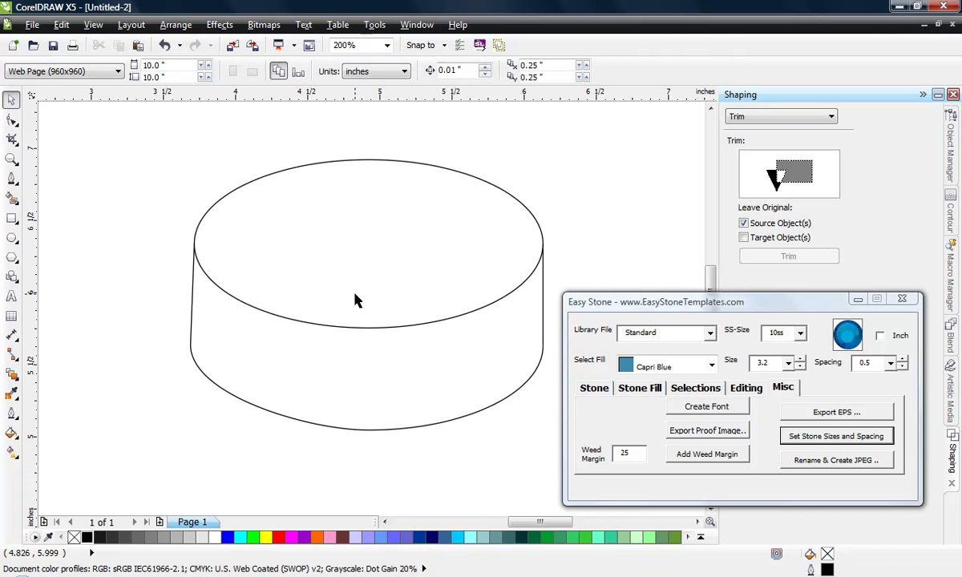
{"action": "scroll", "coordinate": [178, 398], "scroll_direction": "down", "scroll_amount": 2}
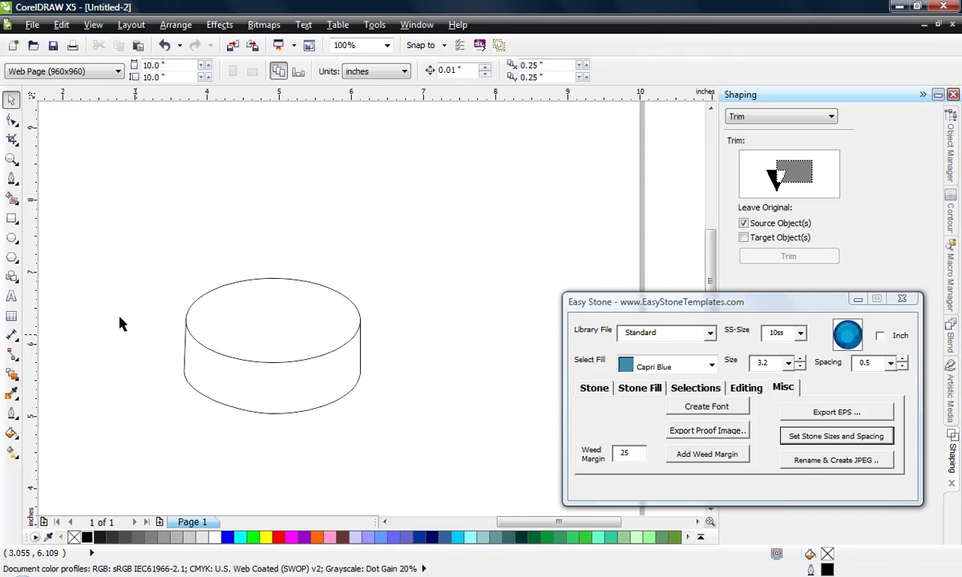
- Set EST - Hockey Mom as the default font for new artistic text
{"action": "left_click", "coordinate": [11, 298]}
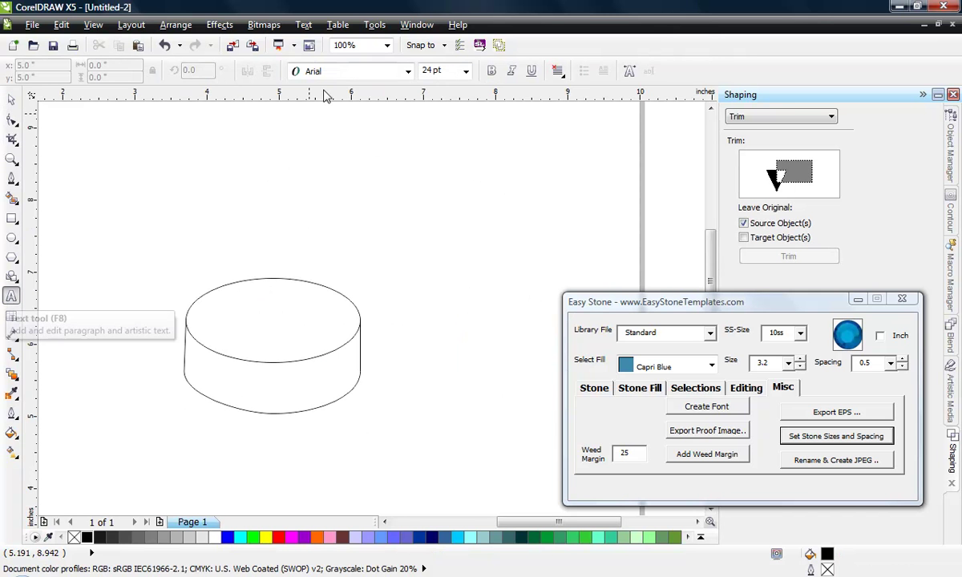
{"action": "left_click", "coordinate": [408, 72]}
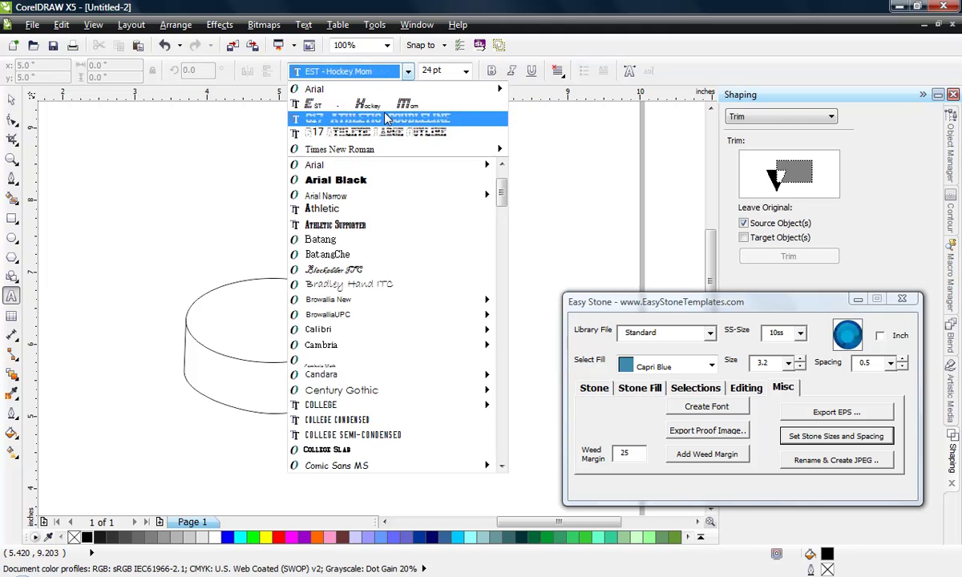
{"action": "left_click", "coordinate": [337, 101]}
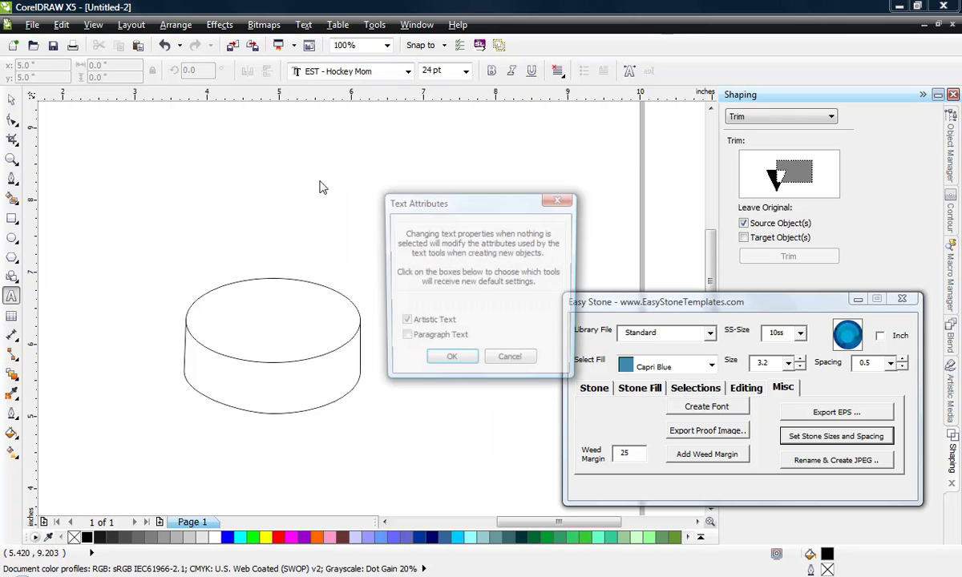
{"action": "left_click", "coordinate": [445, 362]}
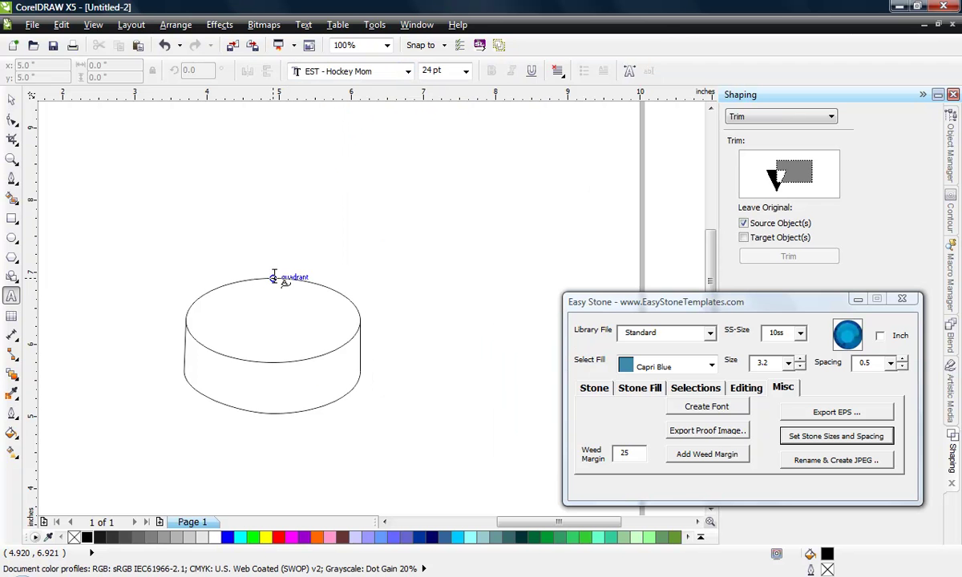
- Add the text HOCKEY MOM along the top ellipse, centred on its upper quadrant
{"action": "left_click", "coordinate": [273, 277]}
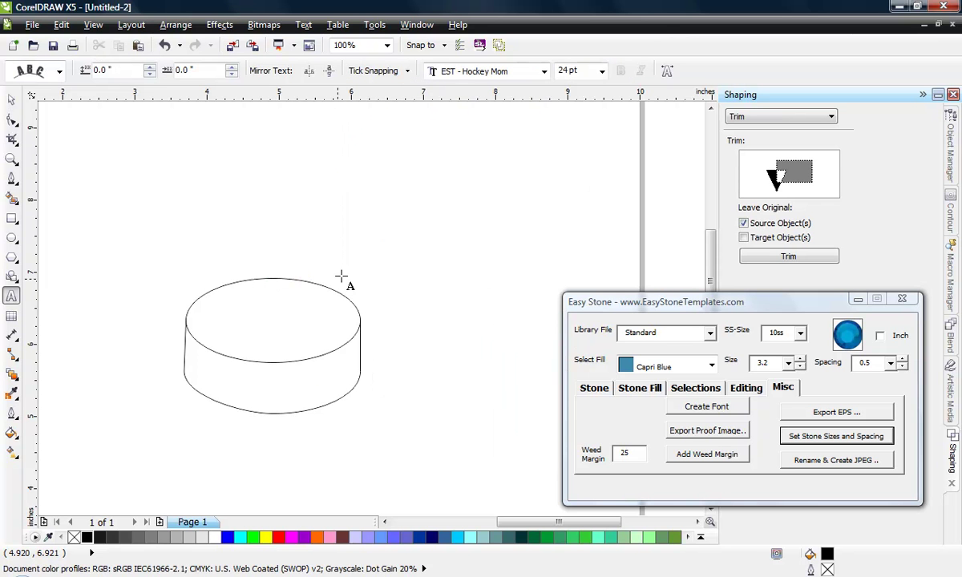
{"action": "type", "text": "HOCKEY"}
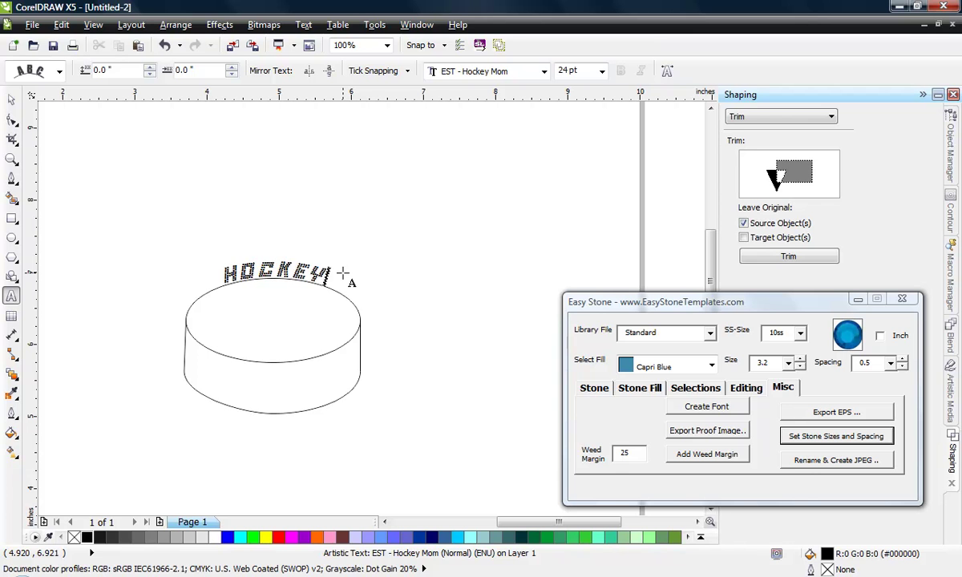
{"action": "type", "text": " MOM"}
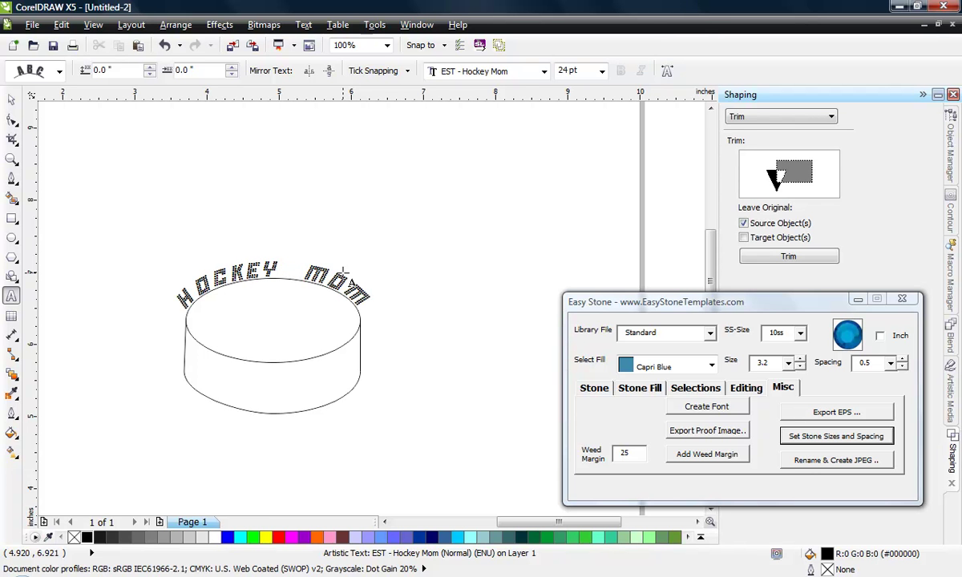
{"action": "key", "text": "Escape"}
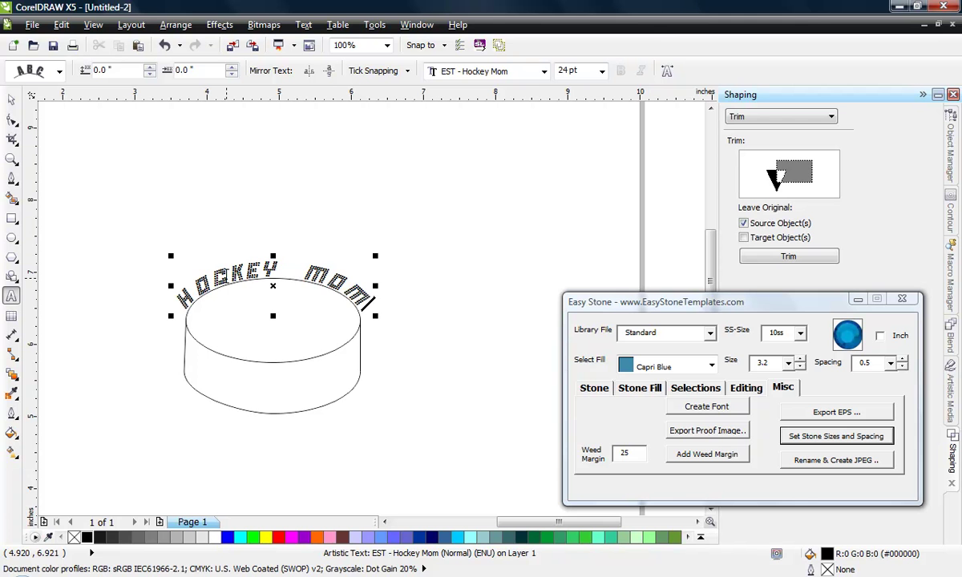
- Remove the word MOM from the curved text so it reads only HOCKEY
{"action": "key", "text": "BackSpace"}
{"action": "key", "text": "BackSpace"}
{"action": "key", "text": "BackSpace"}
{"action": "key", "text": "BackSpace"}
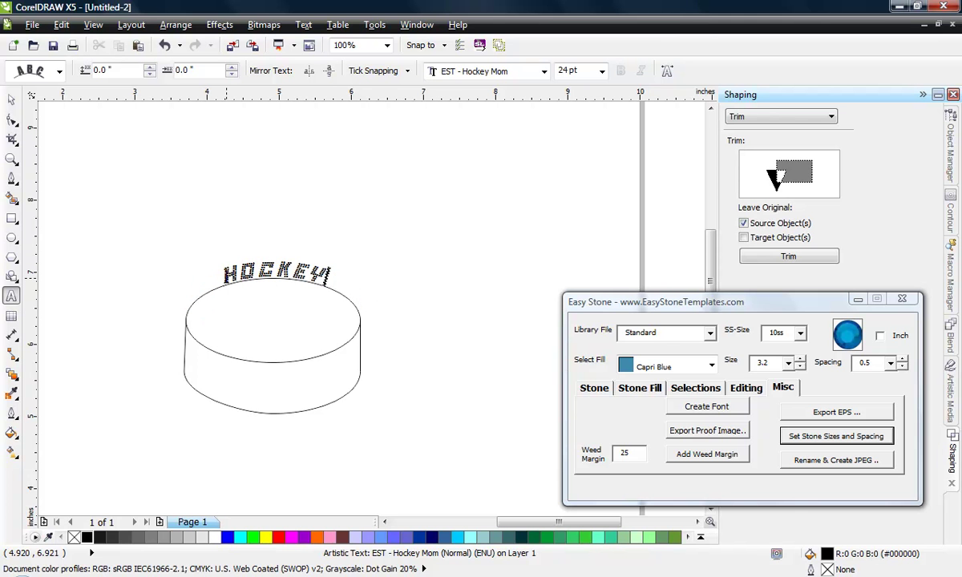
{"action": "key", "text": "Escape"}
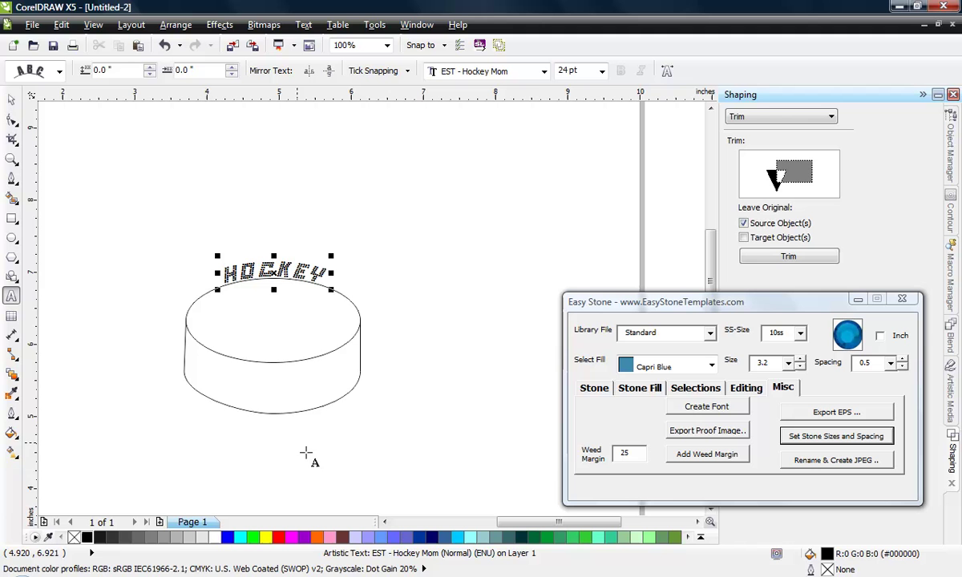
- Add the text MOM along the puck's bottom curve
{"action": "left_click", "coordinate": [276, 411]}
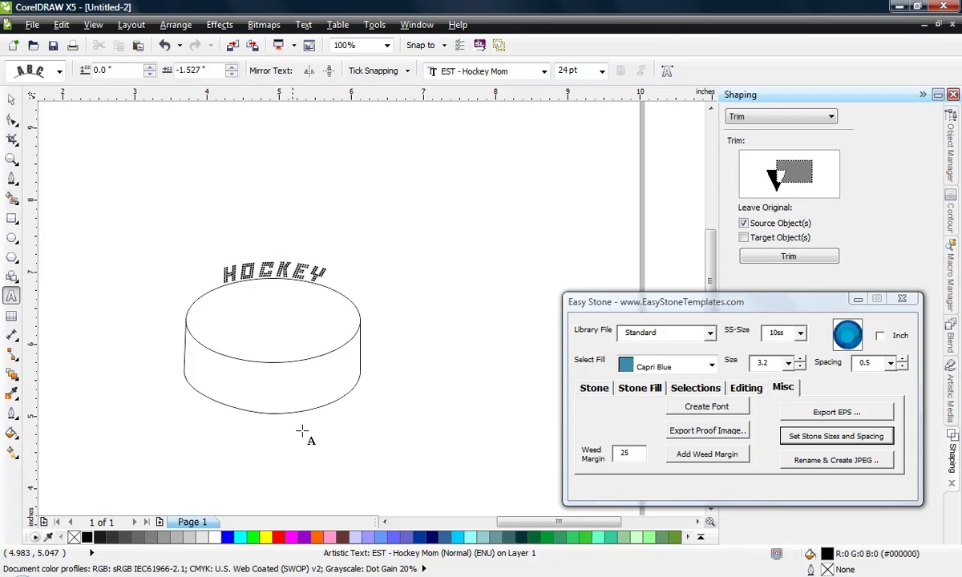
{"action": "type", "text": "MOM"}
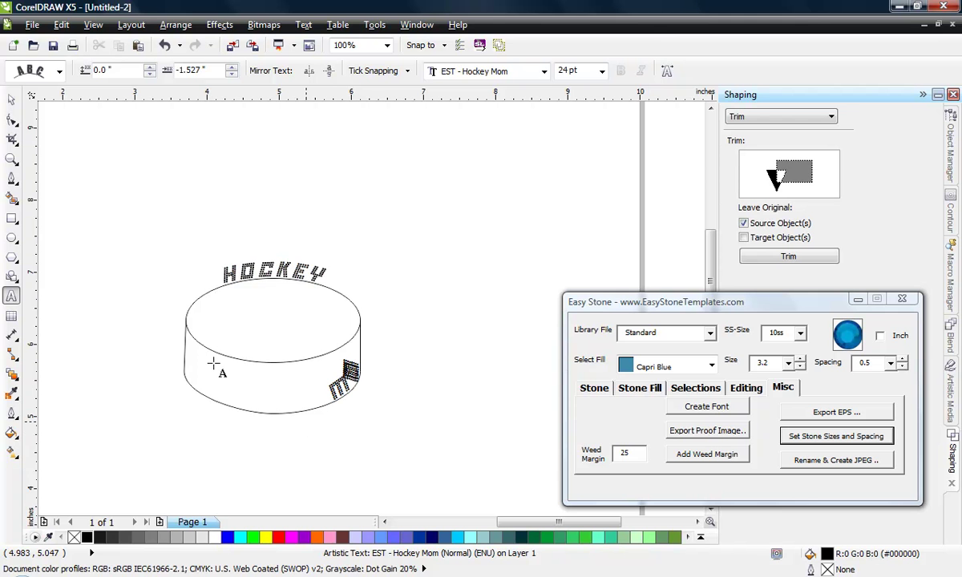
{"action": "key", "text": "Escape"}
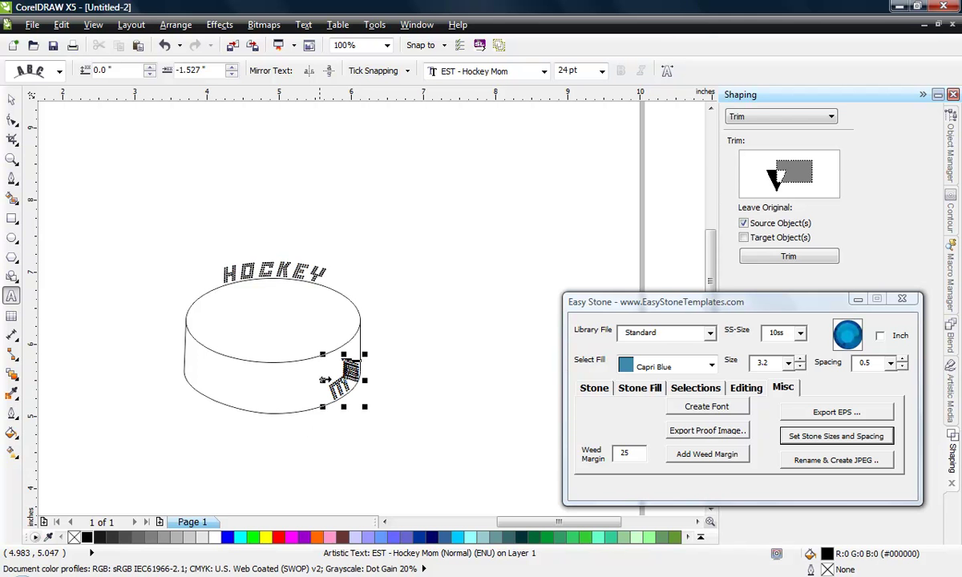
- Offset the MOM text outside the puck's bottom curve and slide it along to centre it beneath the puck
{"action": "left_click", "coordinate": [11, 99]}
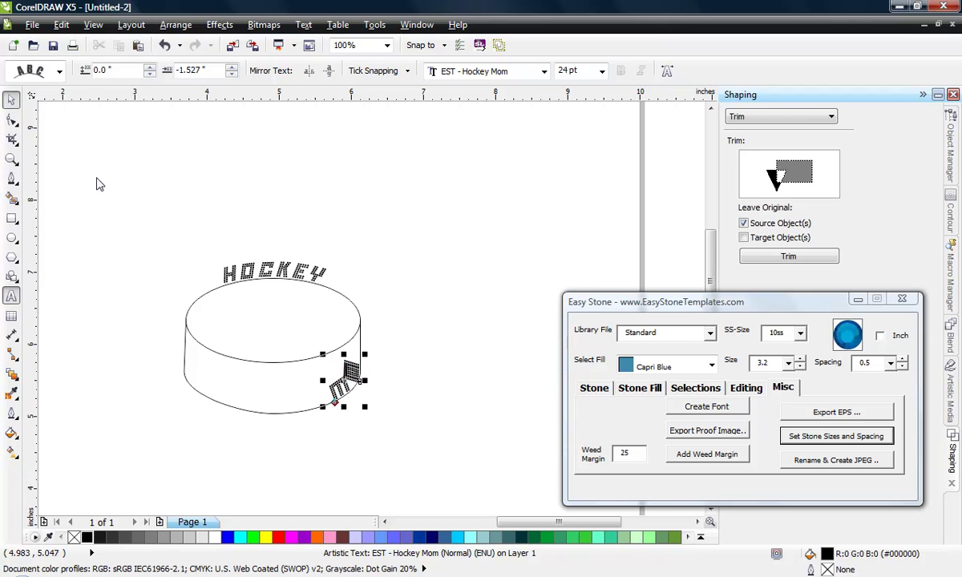
{"action": "left_click_drag", "start_coordinate": [335, 402], "coordinate": [145, 398]}
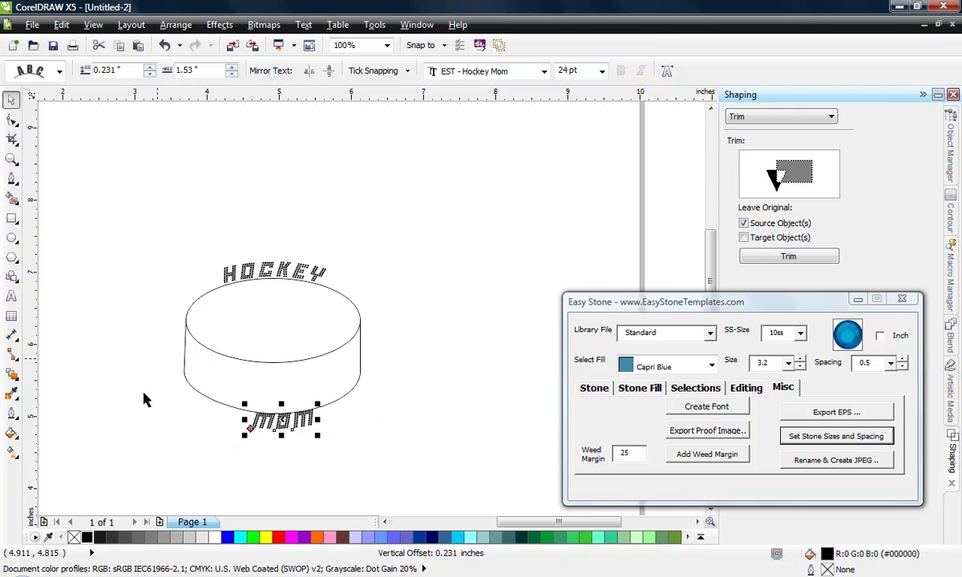
{"action": "left_click", "coordinate": [290, 432]}
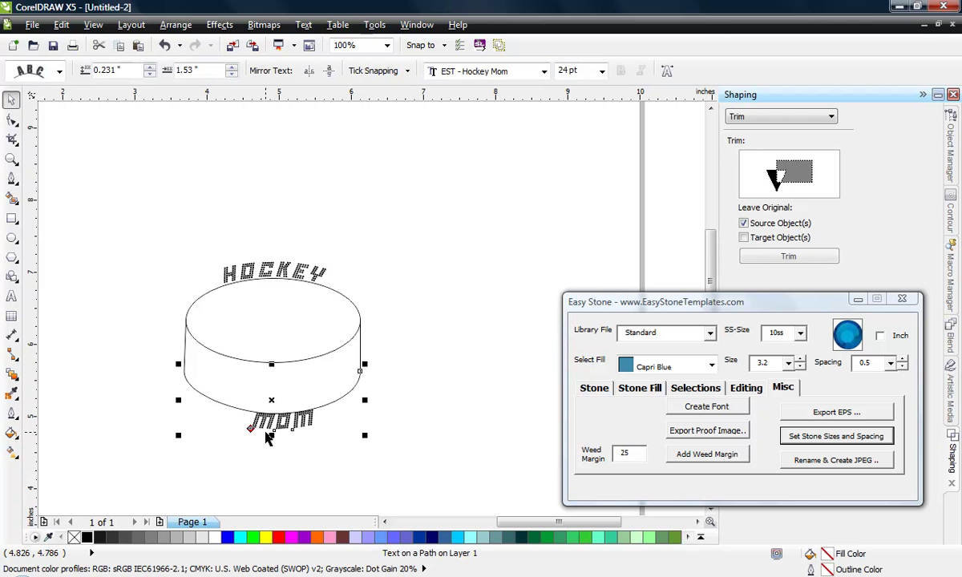
{"action": "left_click_drag", "start_coordinate": [250, 429], "coordinate": [238, 433]}
{"action": "left_click", "coordinate": [239, 478]}
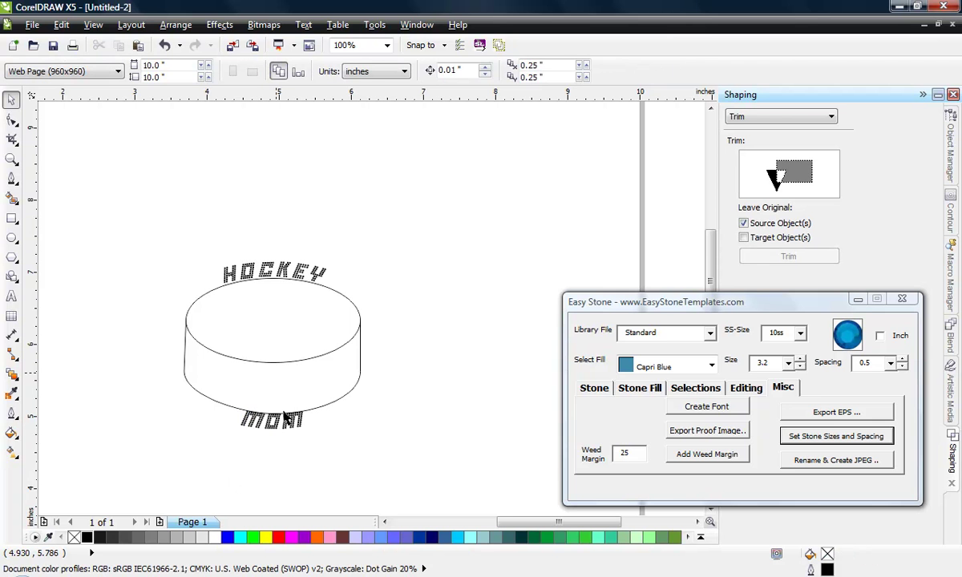
- Try a font size of 80 pt on all letters of the curved HOCKEY text
{"action": "scroll", "coordinate": [267, 297], "scroll_direction": "up", "scroll_amount": 1}
{"action": "left_click", "coordinate": [273, 244]}
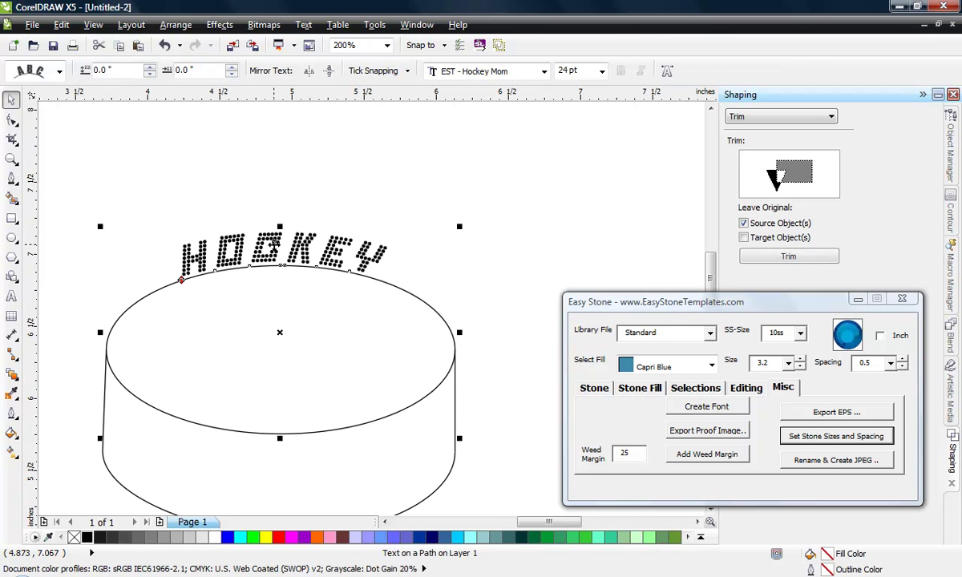
{"action": "left_click", "coordinate": [250, 247]}
{"action": "left_click", "coordinate": [225, 255]}
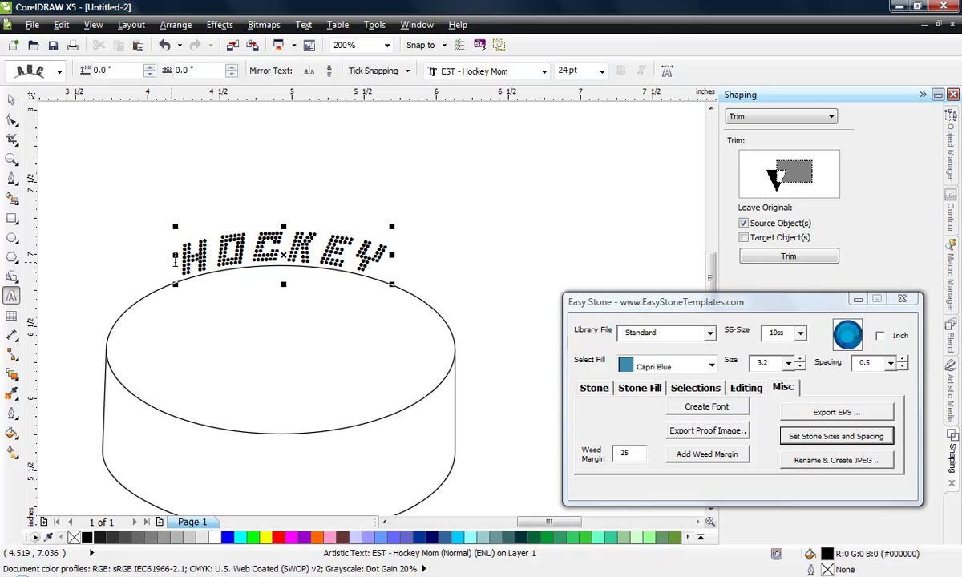
{"action": "left_click_drag", "start_coordinate": [165, 250], "coordinate": [245, 255]}
{"action": "key", "text": "ctrl+a"}
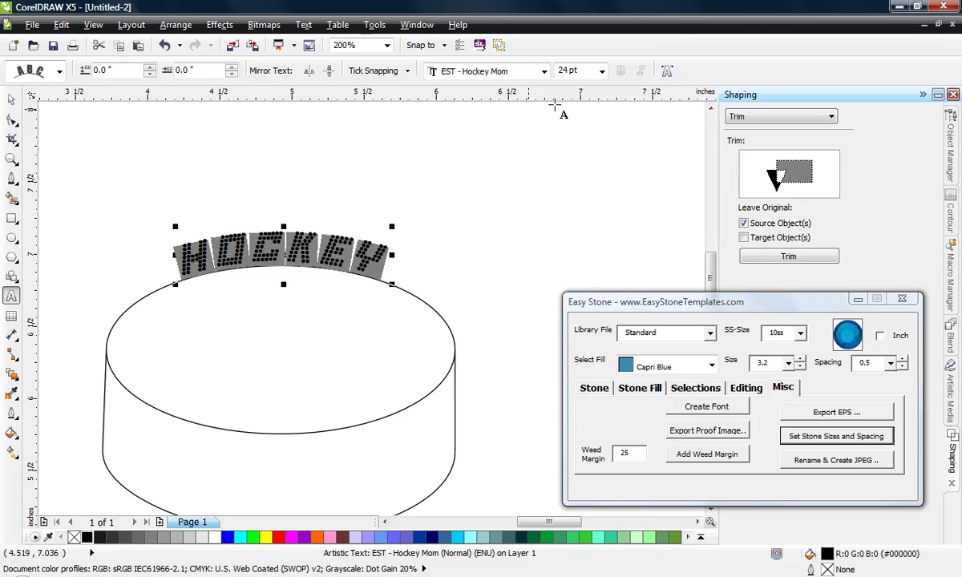
{"action": "left_click", "coordinate": [588, 71]}
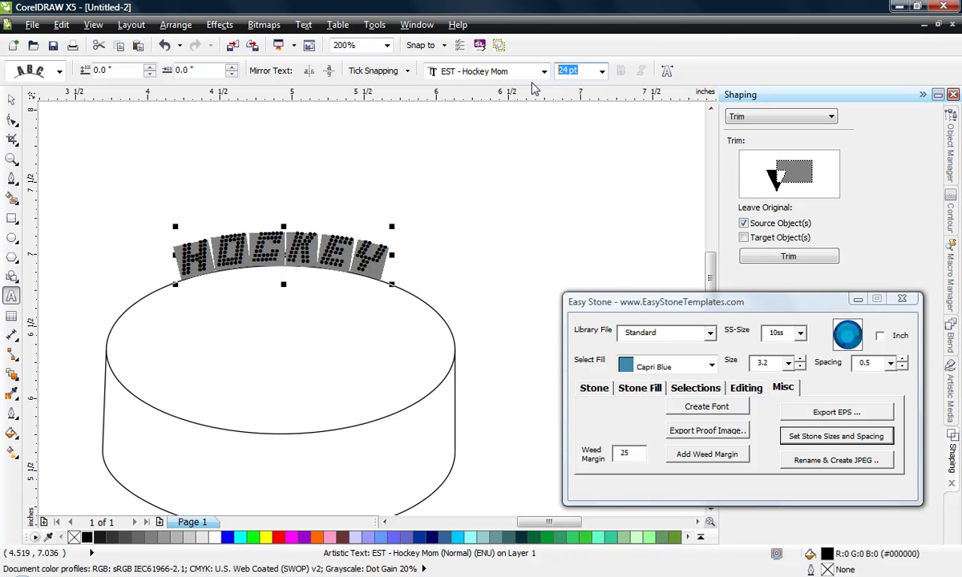
{"action": "type", "text": "80"}
{"action": "key", "text": "Return"}
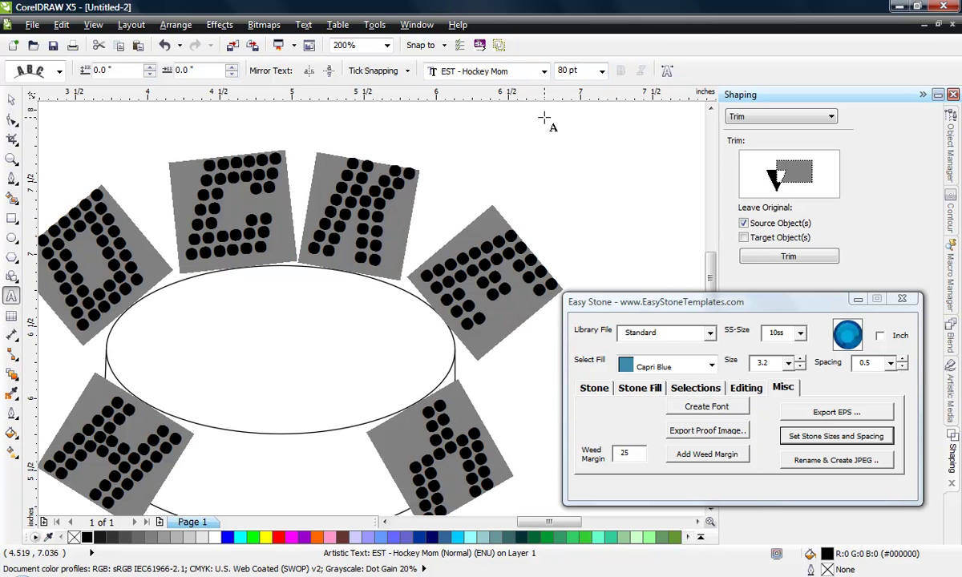
- Set the curved HOCKEY text's font size to 40 pt
{"action": "left_click", "coordinate": [578, 72]}
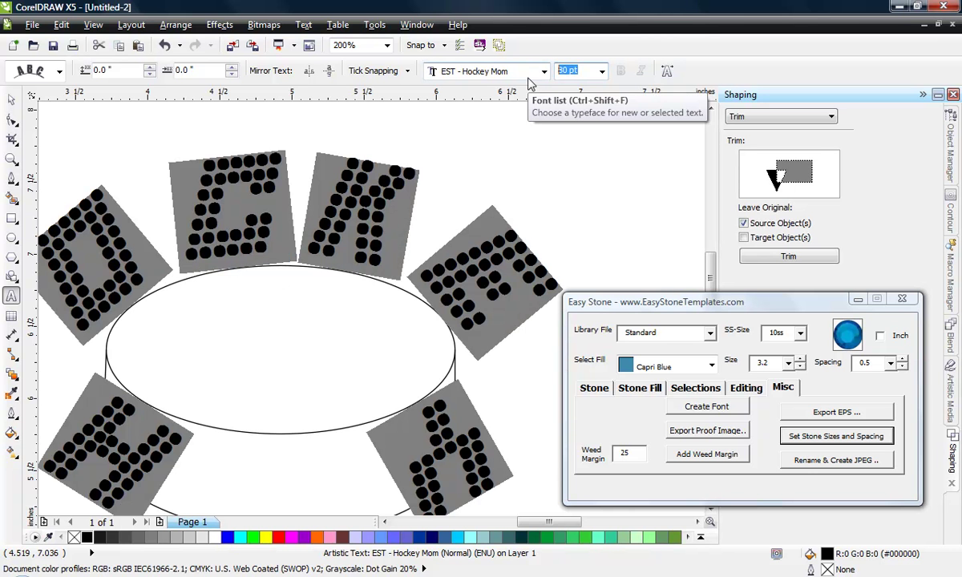
{"action": "type", "text": "40"}
{"action": "key", "text": "Return"}
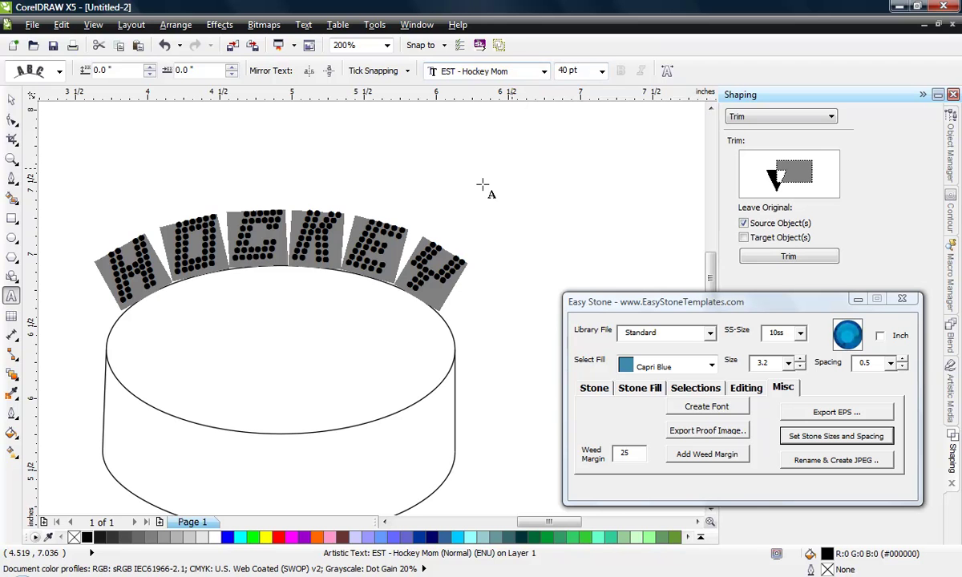
{"action": "left_click", "coordinate": [12, 99]}
{"action": "left_click", "coordinate": [90, 150]}
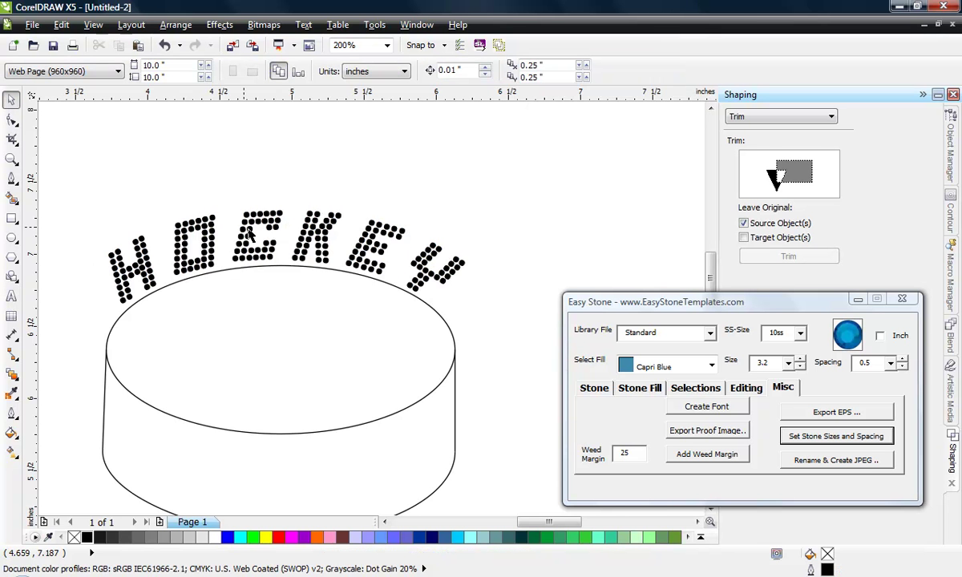
{"action": "key", "text": "F3"}
{"action": "scroll", "coordinate": [309, 233], "scroll_direction": "up", "scroll_amount": 1}
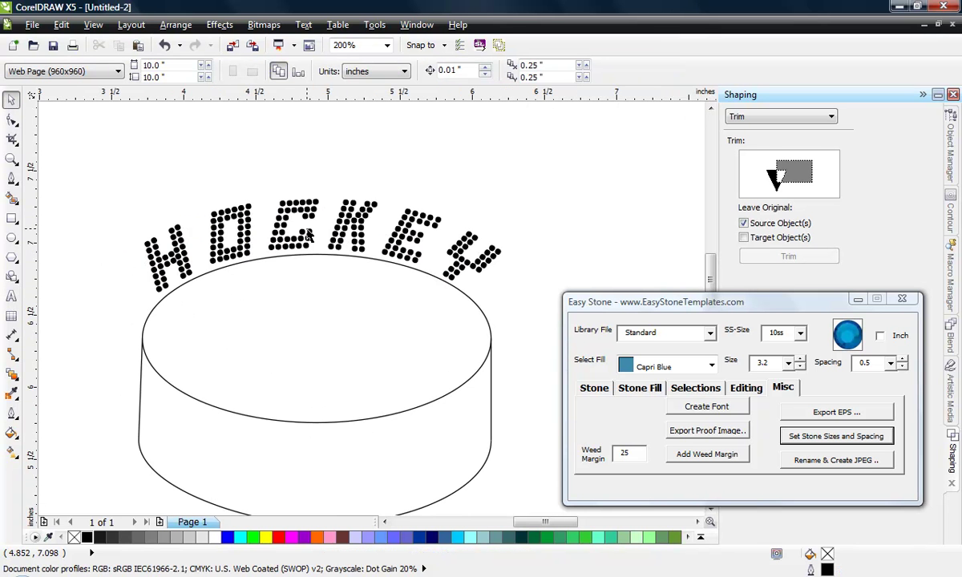
{"action": "scroll", "coordinate": [309, 233], "scroll_direction": "down", "scroll_amount": 1}
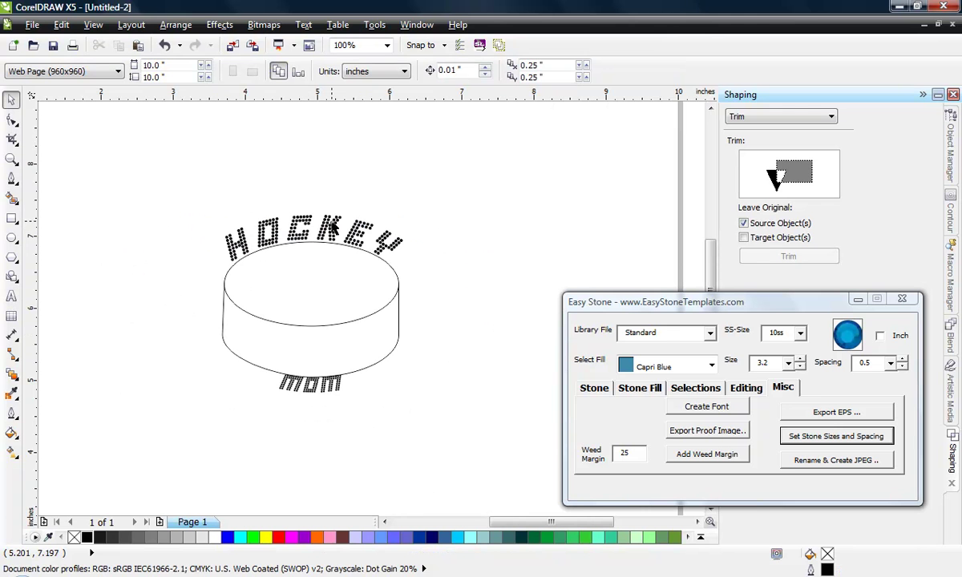
- Drop a 10ss Capri Blue stone on the MOM lettering to compare sizes, and move it clear of the puck design
{"action": "left_click", "coordinate": [597, 389]}
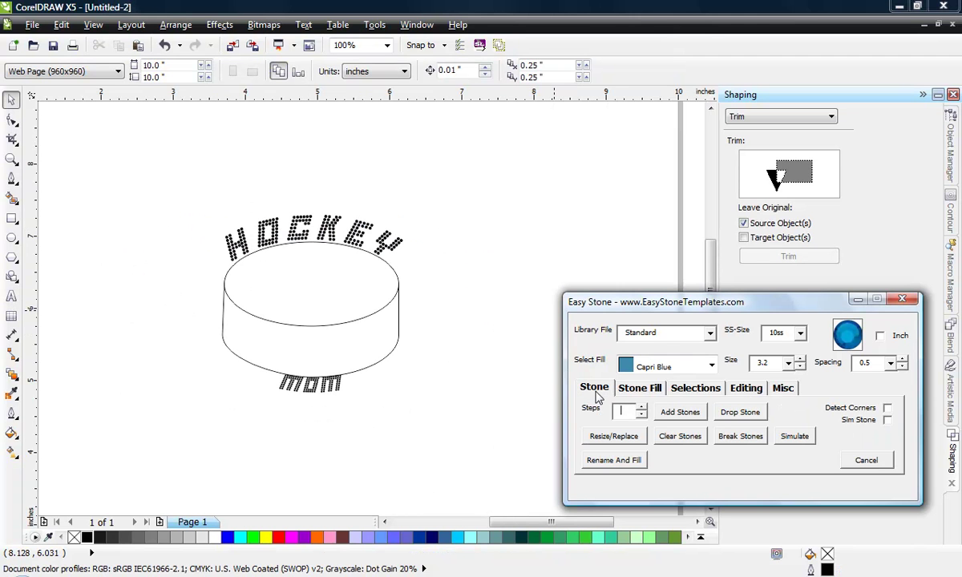
{"action": "left_click", "coordinate": [740, 412]}
{"action": "scroll", "coordinate": [321, 377], "scroll_direction": "up", "scroll_amount": 1}
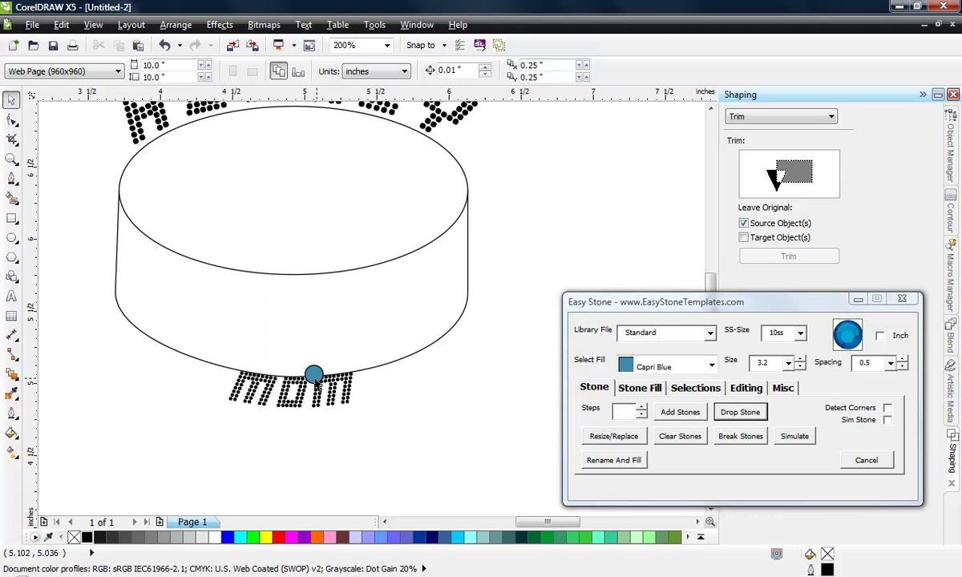
{"action": "scroll", "coordinate": [320, 376], "scroll_direction": "up", "scroll_amount": 1}
{"action": "left_click", "coordinate": [320, 376]}
{"action": "scroll", "coordinate": [319, 373], "scroll_direction": "down", "scroll_amount": 1}
{"action": "left_click_drag", "start_coordinate": [298, 367], "coordinate": [653, 172]}
{"action": "left_click", "coordinate": [357, 389]}
{"action": "scroll", "coordinate": [356, 389], "scroll_direction": "down", "scroll_amount": 1}
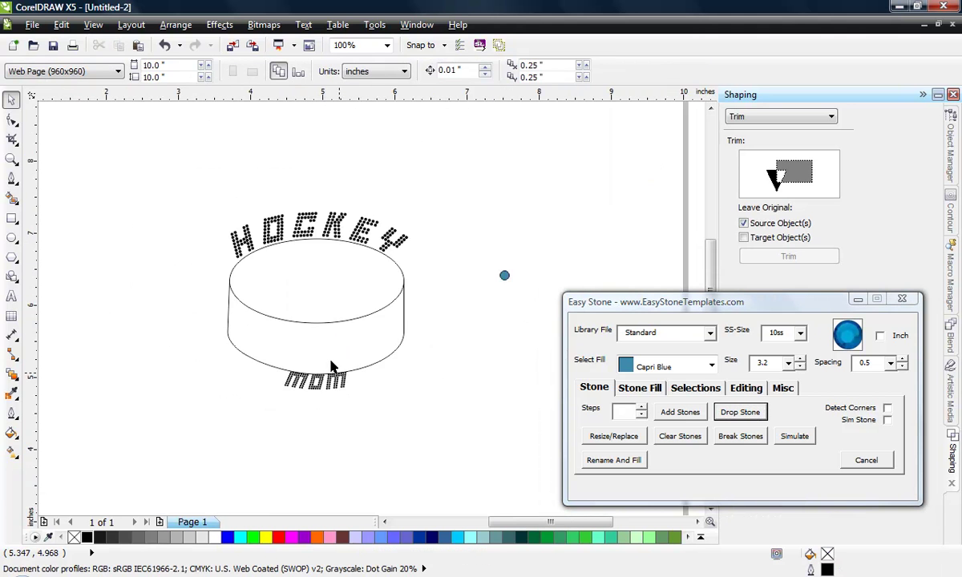
- Enlarge the whole puck design with its lettering to about 4.78 x 4.73 inches, and bring the blue stone near the Y for comparison
{"action": "scroll", "coordinate": [332, 367], "scroll_direction": "down", "scroll_amount": 2}
{"action": "scroll", "coordinate": [381, 319], "scroll_direction": "up", "scroll_amount": 1}
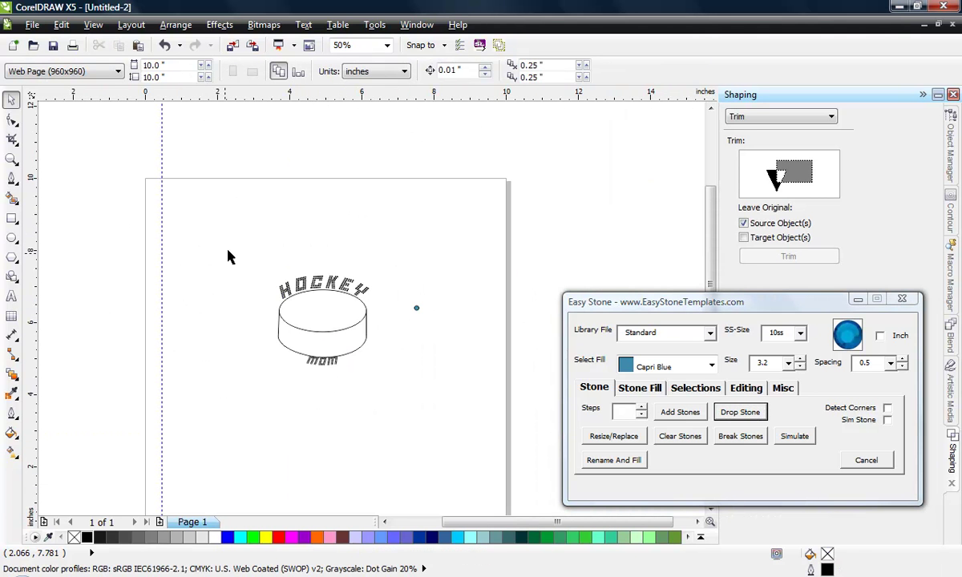
{"action": "left_click_drag", "start_coordinate": [231, 255], "coordinate": [451, 449]}
{"action": "left_click_drag", "start_coordinate": [405, 376], "coordinate": [350, 377]}
{"action": "scroll", "coordinate": [405, 323], "scroll_direction": "up", "scroll_amount": 1}
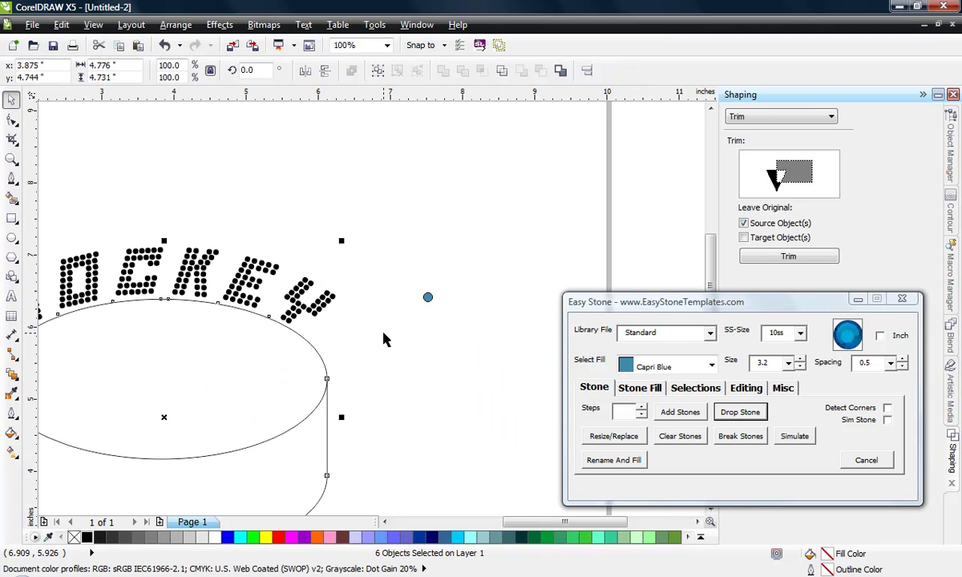
{"action": "scroll", "coordinate": [383, 340], "scroll_direction": "up", "scroll_amount": 1}
{"action": "left_click_drag", "start_coordinate": [470, 260], "coordinate": [425, 256]}
{"action": "scroll", "coordinate": [465, 265], "scroll_direction": "down", "scroll_amount": 2}
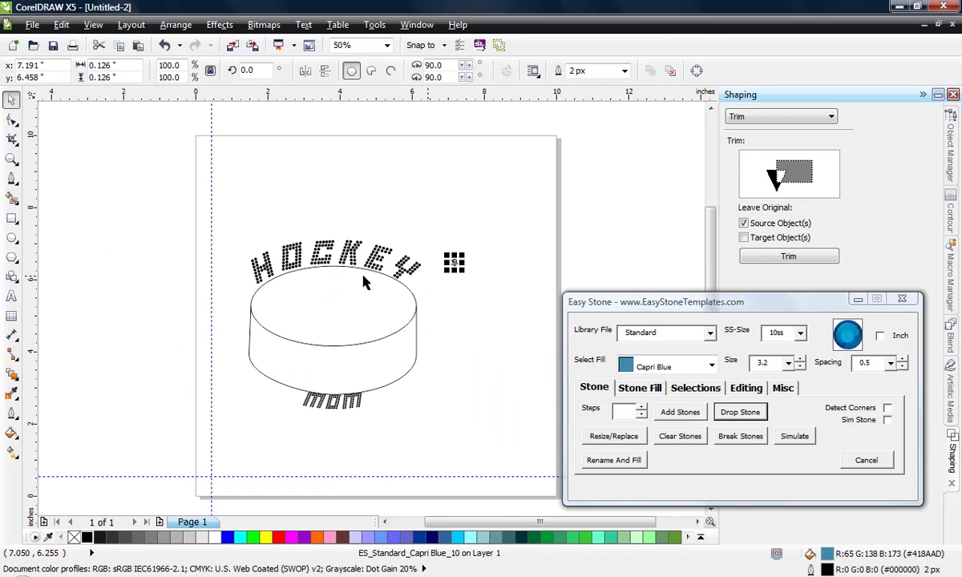
- Enlarge the puck design and lettering to about 5.99 x 5.94 inches and move it toward the middle of the page
{"action": "left_click_drag", "start_coordinate": [180, 215], "coordinate": [438, 444]}
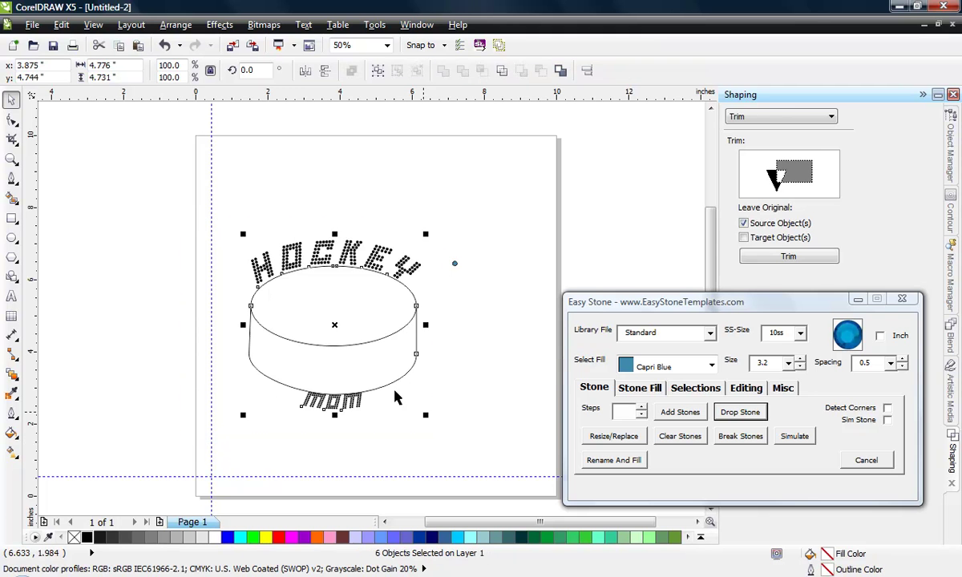
{"action": "left_click_drag", "start_coordinate": [244, 415], "coordinate": [200, 458]}
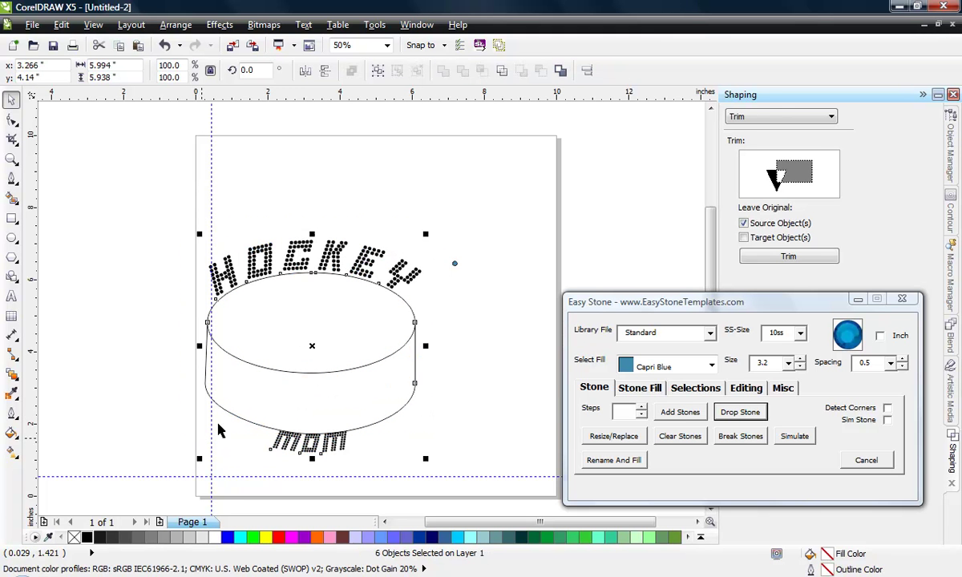
{"action": "left_click_drag", "start_coordinate": [313, 345], "coordinate": [334, 319]}
{"action": "left_click", "coordinate": [477, 262]}
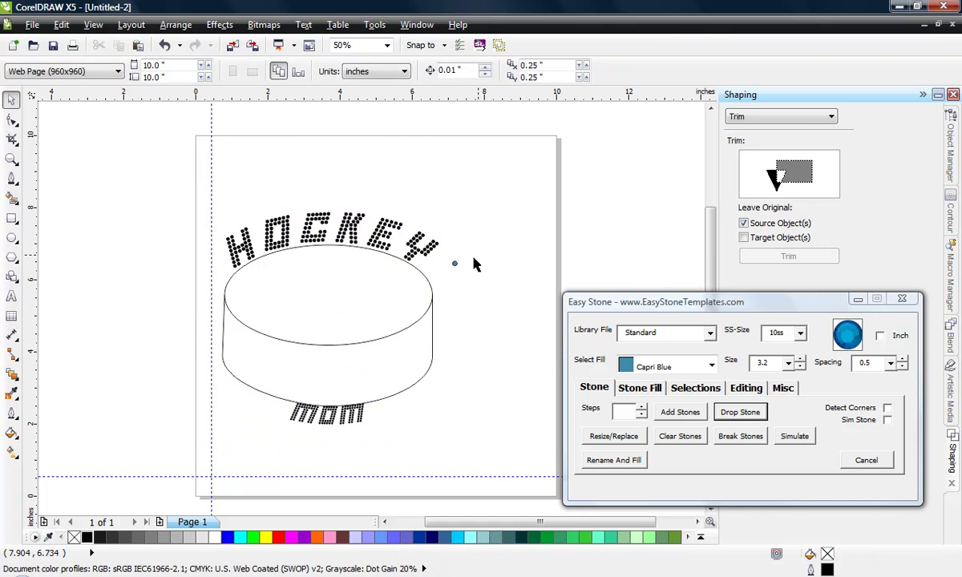
- Compare the blue 10ss stone with the end dots of the Y in HOCKEY, and move the stone away again
{"action": "scroll", "coordinate": [474, 257], "scroll_direction": "up", "scroll_amount": 2}
{"action": "left_click_drag", "start_coordinate": [398, 280], "coordinate": [324, 197]}
{"action": "scroll", "coordinate": [295, 190], "scroll_direction": "up", "scroll_amount": 1}
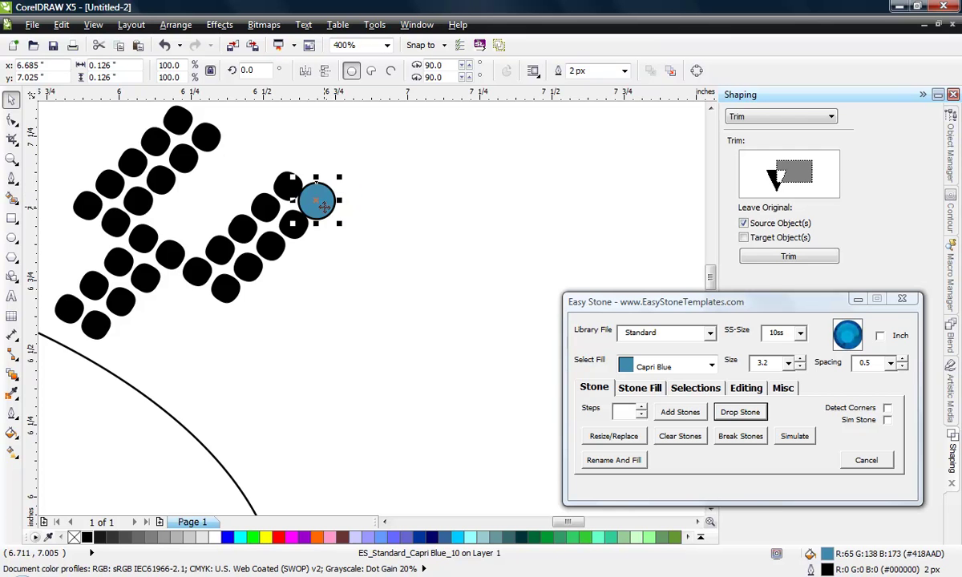
{"action": "scroll", "coordinate": [324, 198], "scroll_direction": "down", "scroll_amount": 2}
{"action": "left_click_drag", "start_coordinate": [341, 210], "coordinate": [573, 157]}
{"action": "left_click", "coordinate": [507, 215]}
- Enlarge the puck design and lettering to about 7.55 x 7.48 inches
{"action": "scroll", "coordinate": [507, 215], "scroll_direction": "down", "scroll_amount": 1}
{"action": "scroll", "coordinate": [475, 261], "scroll_direction": "down", "scroll_amount": 1}
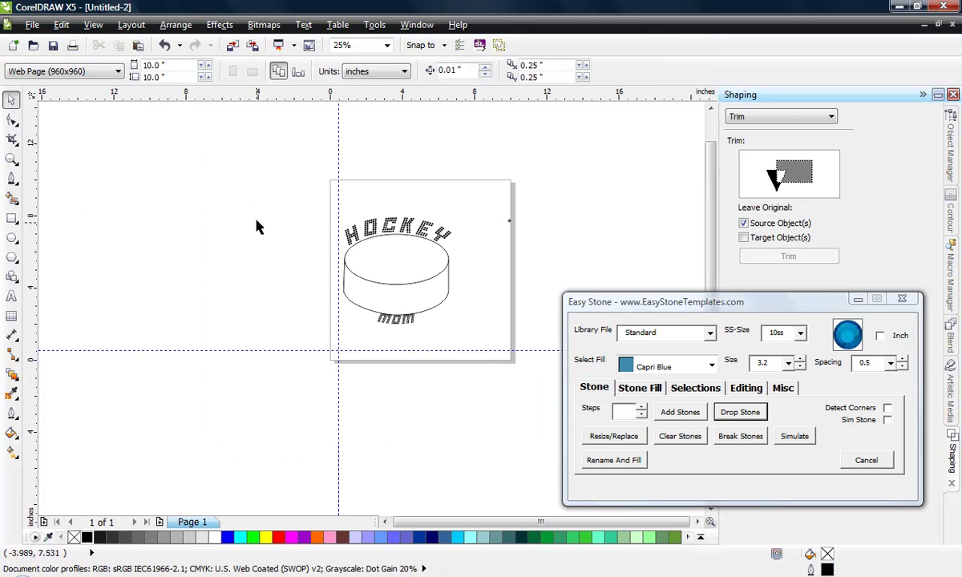
{"action": "left_click_drag", "start_coordinate": [265, 207], "coordinate": [484, 358]}
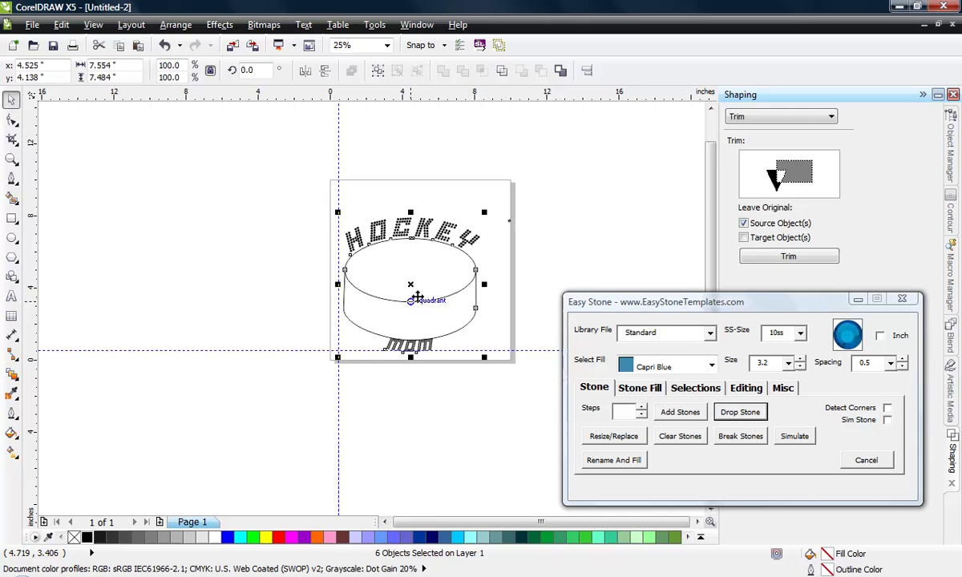
{"action": "left_click", "coordinate": [501, 224]}
- Check the blue stone's size against the enlarged Y's dots and select the HOCKEY text to read its font size
{"action": "scroll", "coordinate": [496, 221], "scroll_direction": "up", "scroll_amount": 1}
{"action": "scroll", "coordinate": [484, 225], "scroll_direction": "up", "scroll_amount": 1}
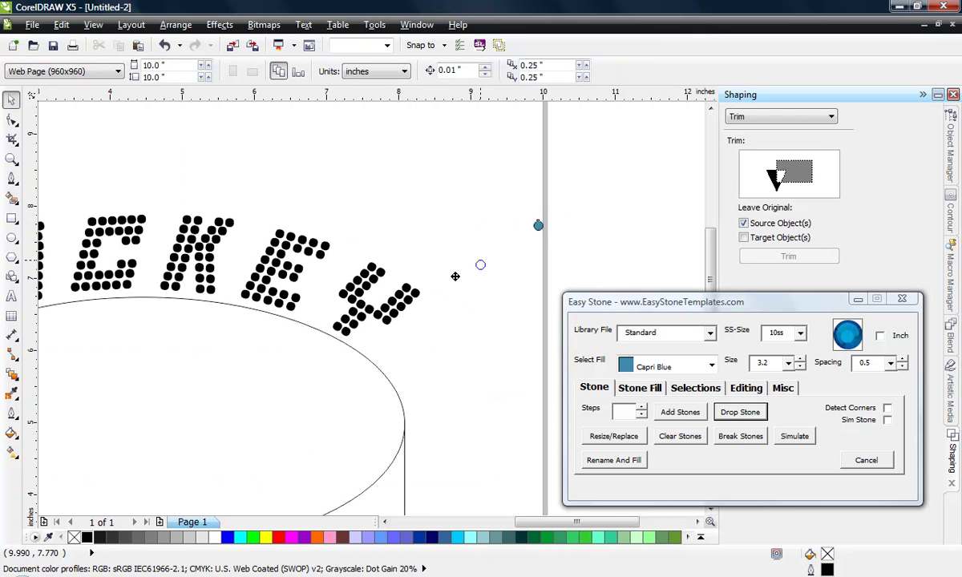
{"action": "left_click", "coordinate": [408, 291]}
{"action": "scroll", "coordinate": [409, 291], "scroll_direction": "up", "scroll_amount": 3}
{"action": "left_click_drag", "start_coordinate": [411, 290], "coordinate": [534, 212]}
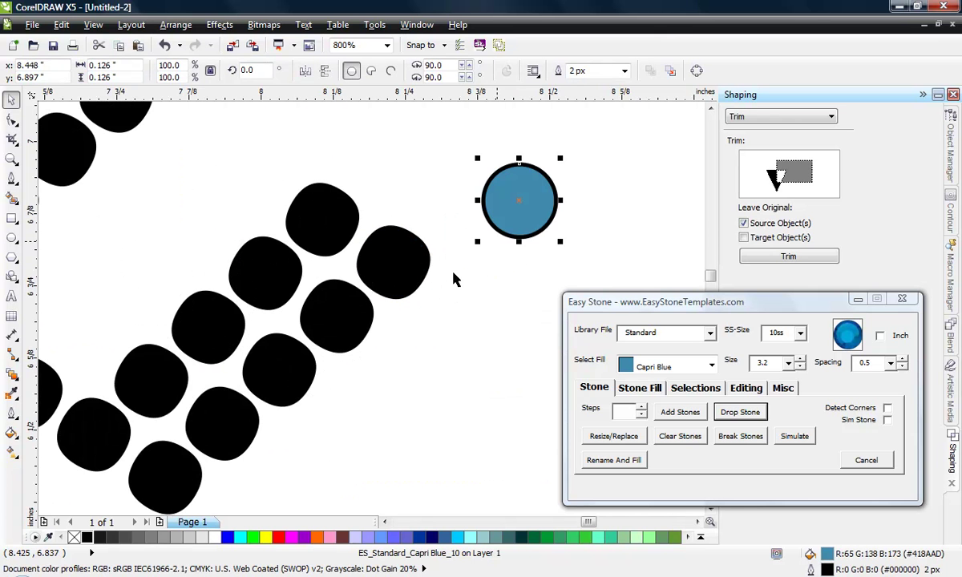
{"action": "left_click", "coordinate": [319, 234]}
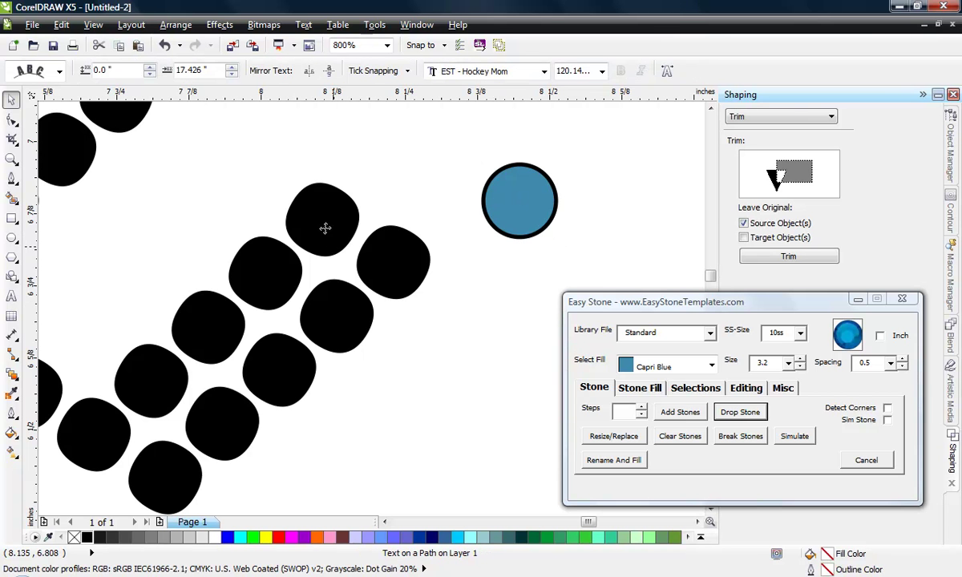
- Move the blue stone away from the Y to the page's right edge
{"action": "scroll", "coordinate": [456, 325], "scroll_direction": "down", "scroll_amount": 1}
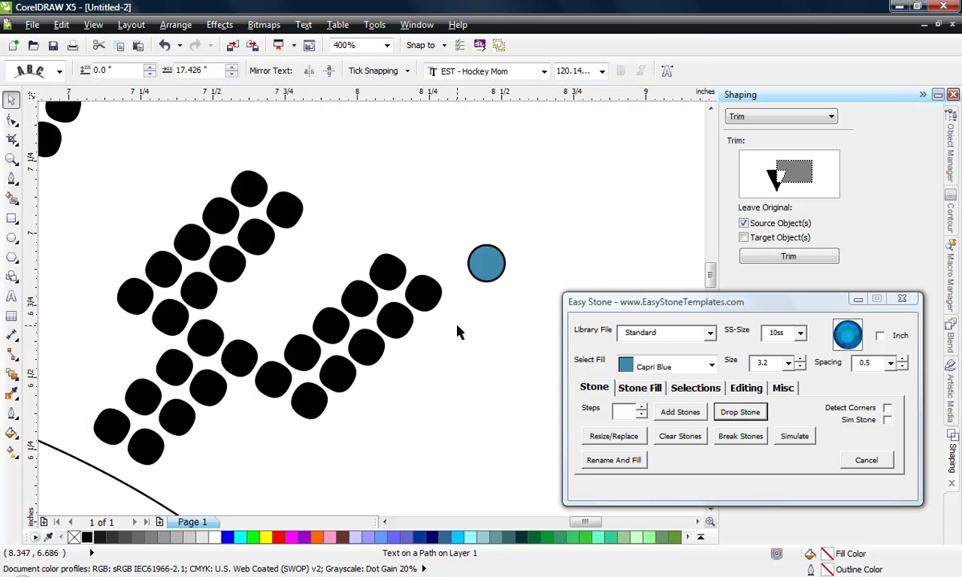
{"action": "scroll", "coordinate": [458, 327], "scroll_direction": "down", "scroll_amount": 1}
{"action": "left_click", "coordinate": [471, 294]}
{"action": "left_click_drag", "start_coordinate": [472, 294], "coordinate": [670, 146]}
{"action": "scroll", "coordinate": [559, 208], "scroll_direction": "down", "scroll_amount": 1}
{"action": "scroll", "coordinate": [559, 209], "scroll_direction": "down", "scroll_amount": 1}
- Try to set the font size of all letters in the curved HOCKEY text to 120 pt
{"action": "left_click", "coordinate": [417, 204]}
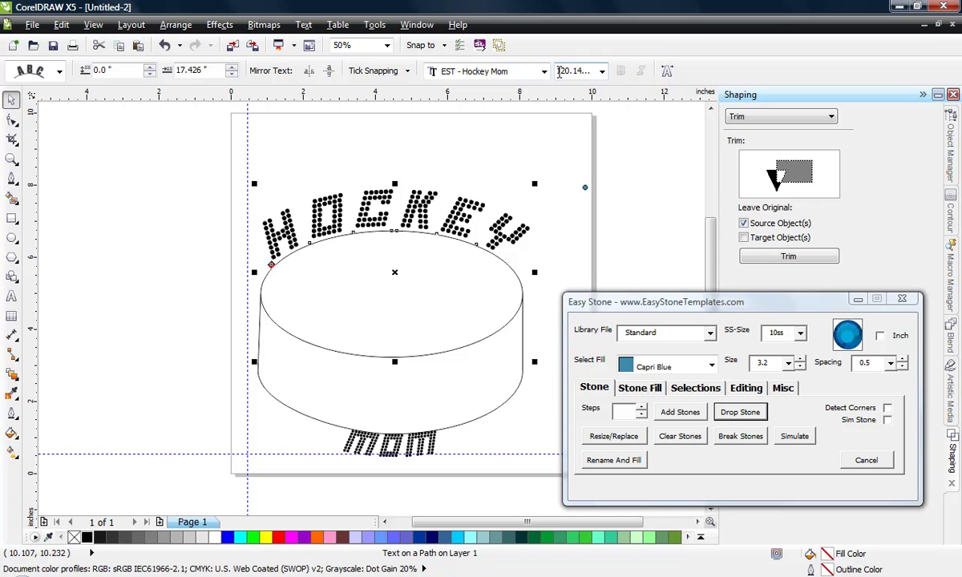
{"action": "double_click", "coordinate": [287, 232]}
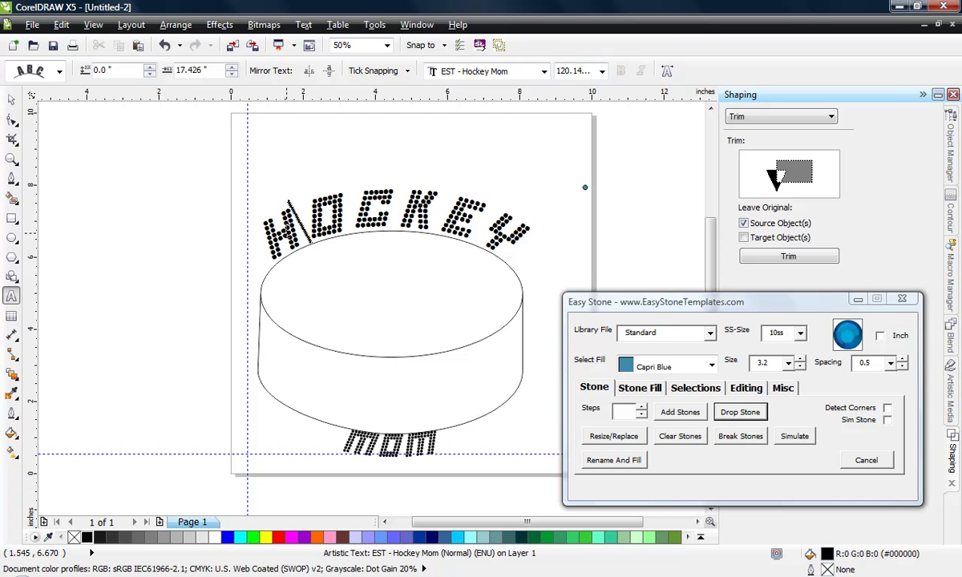
{"action": "left_click_drag", "start_coordinate": [287, 232], "coordinate": [564, 105]}
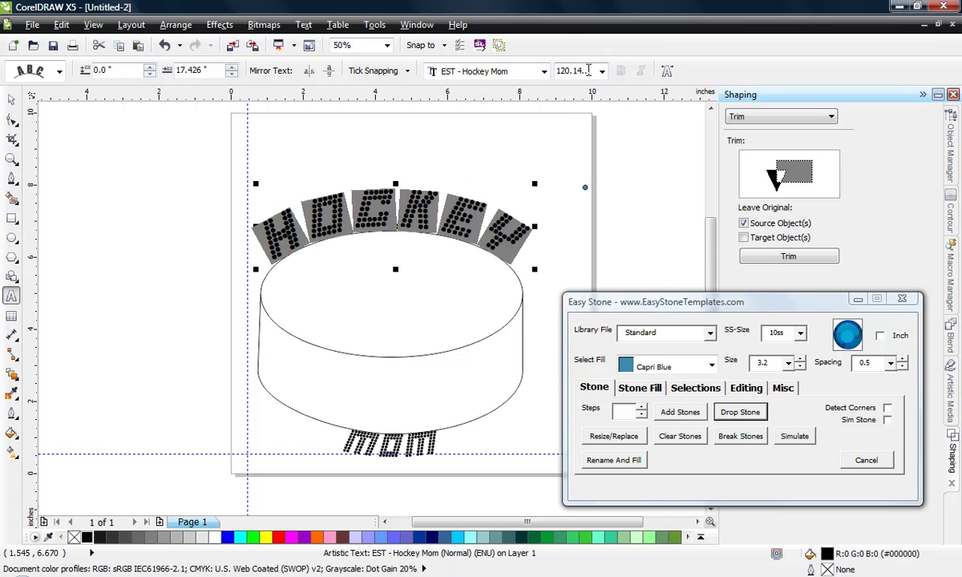
{"action": "left_click", "coordinate": [556, 70]}
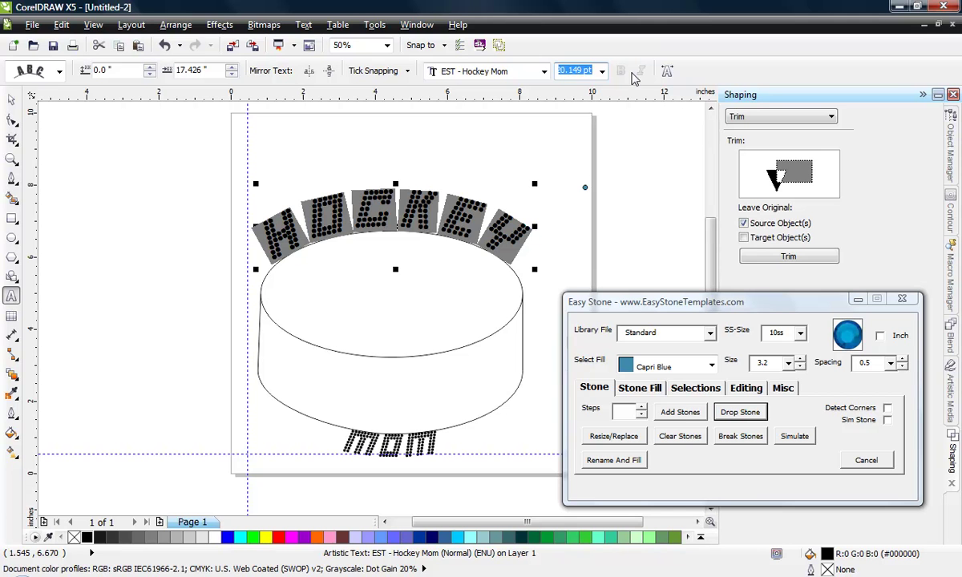
{"action": "type", "text": "120"}
{"action": "key", "text": "Return"}
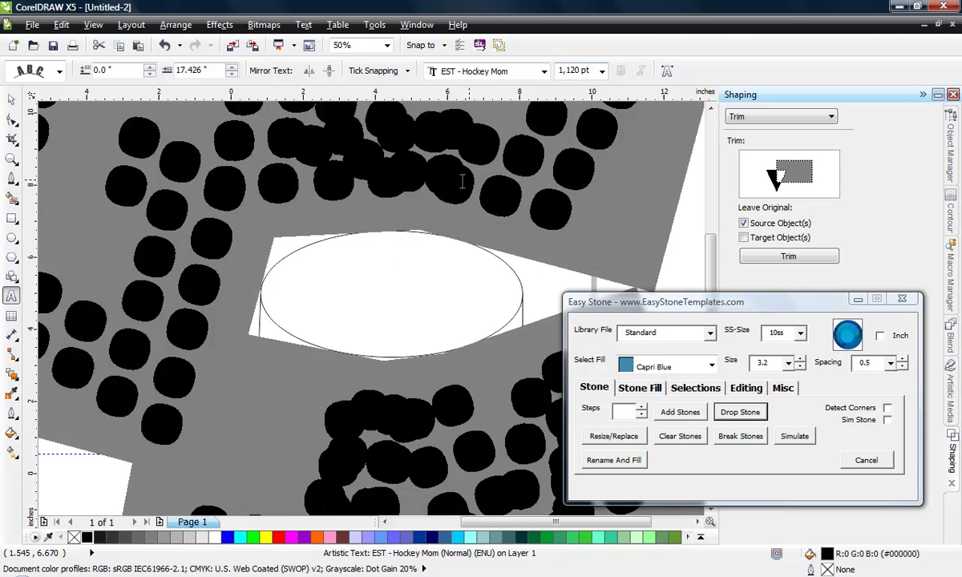
- Set the font size of both curved texts, HOCKEY and MOM, to 120 pt
{"action": "left_click", "coordinate": [576, 71]}
{"action": "type", "text": "120"}
{"action": "key", "text": "Return"}
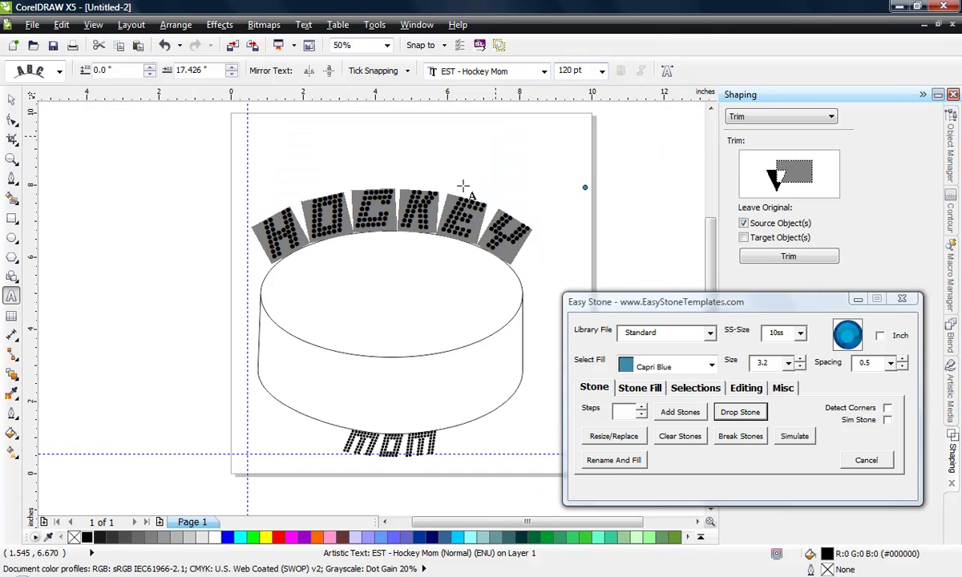
{"action": "left_click", "coordinate": [377, 456]}
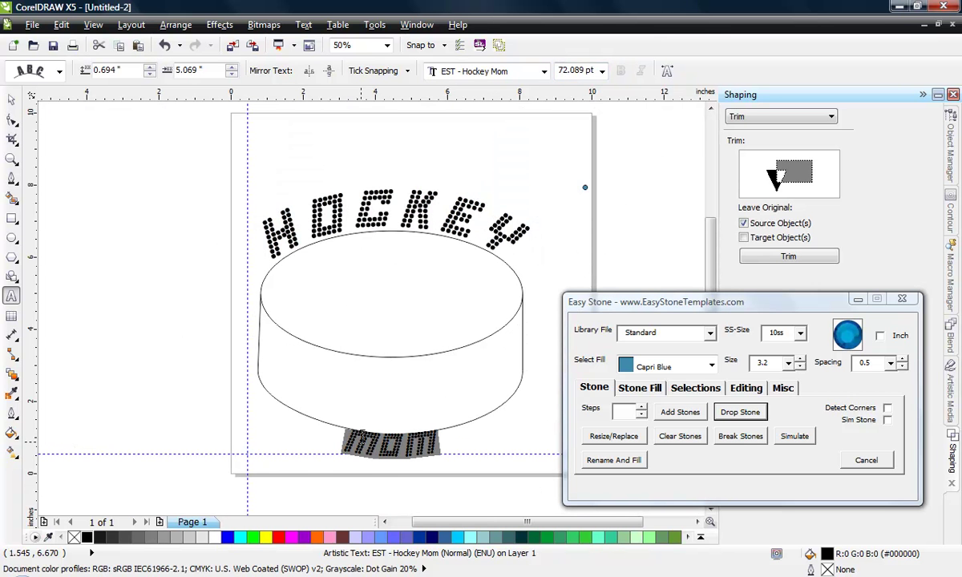
{"action": "left_click", "coordinate": [592, 71]}
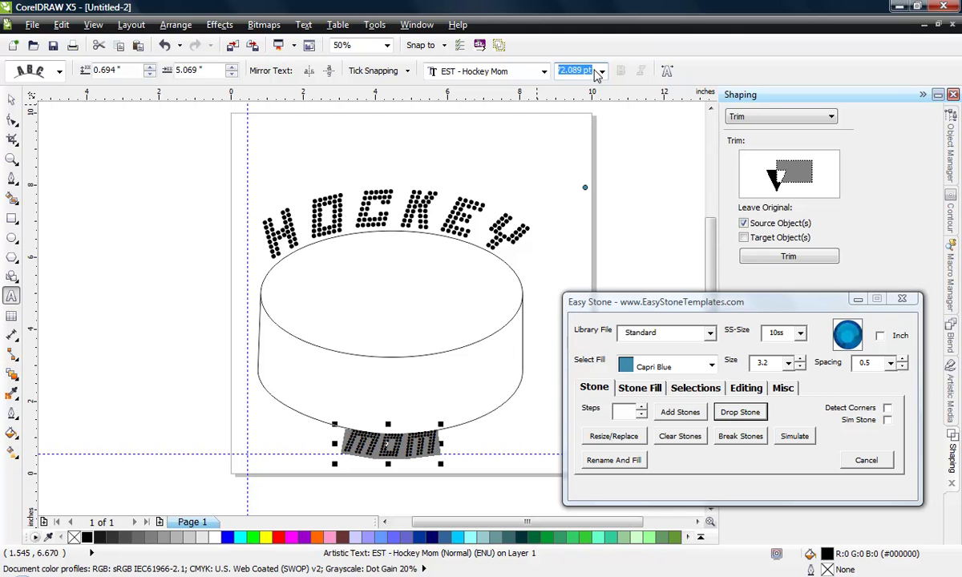
{"action": "type", "text": "120"}
{"action": "key", "text": "Return"}
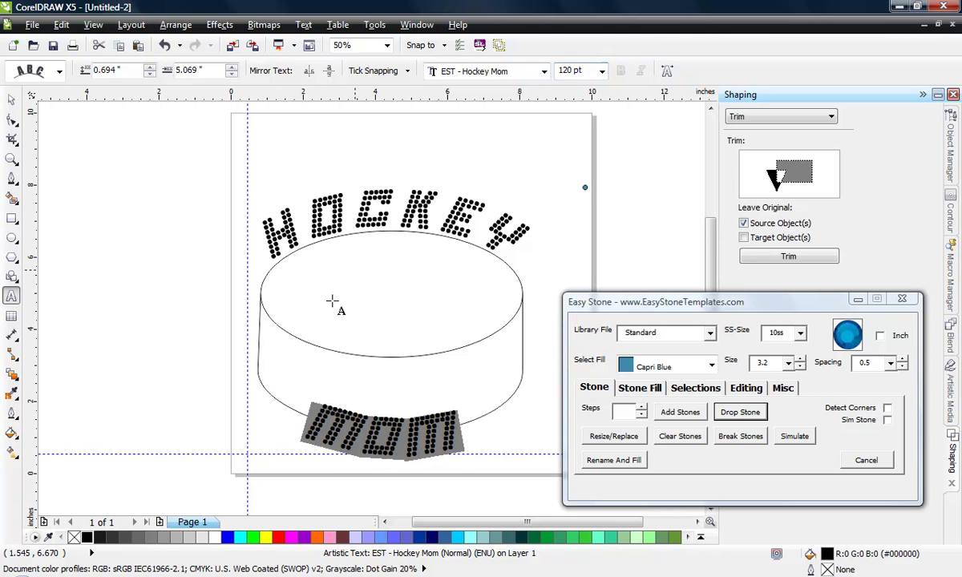
- Move MOM down to a 1.5" distance from its path and raise HOCKEY to a 0.25" distance above the puck's upper edge
{"action": "left_click", "coordinate": [11, 99]}
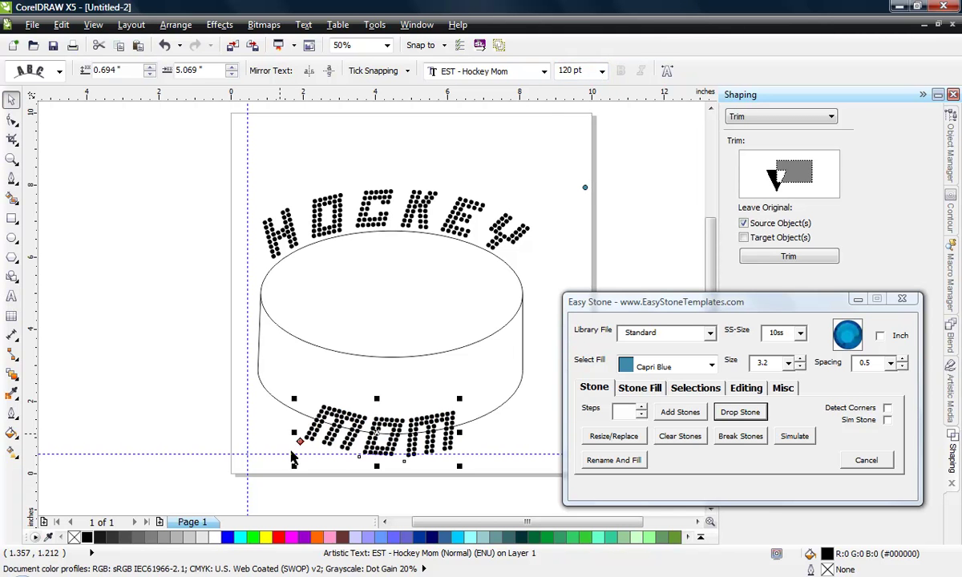
{"action": "left_click_drag", "start_coordinate": [300, 445], "coordinate": [308, 477]}
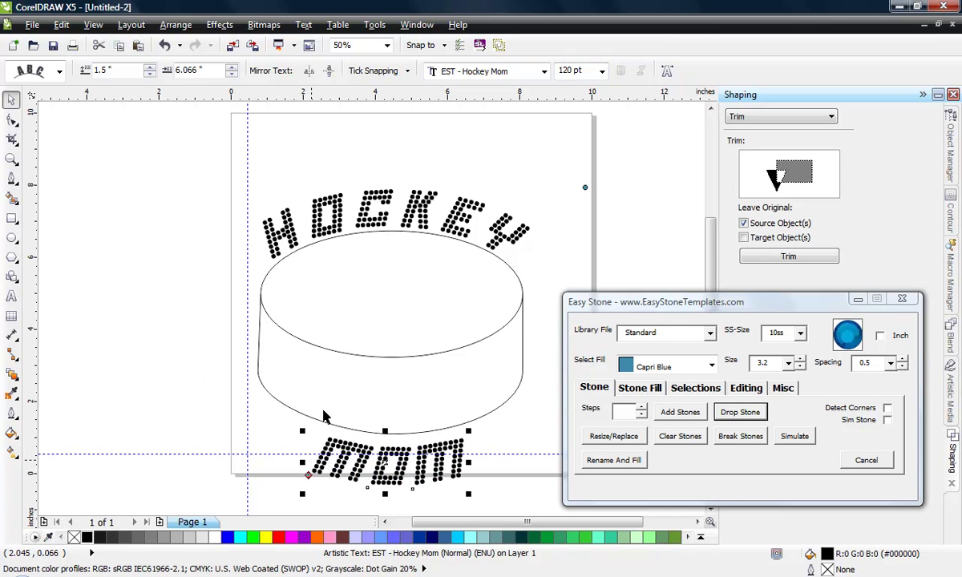
{"action": "left_click", "coordinate": [298, 210]}
{"action": "left_click_drag", "start_coordinate": [280, 261], "coordinate": [391, 222]}
{"action": "left_click_drag", "start_coordinate": [271, 257], "coordinate": [269, 258]}
{"action": "left_click", "coordinate": [151, 202]}
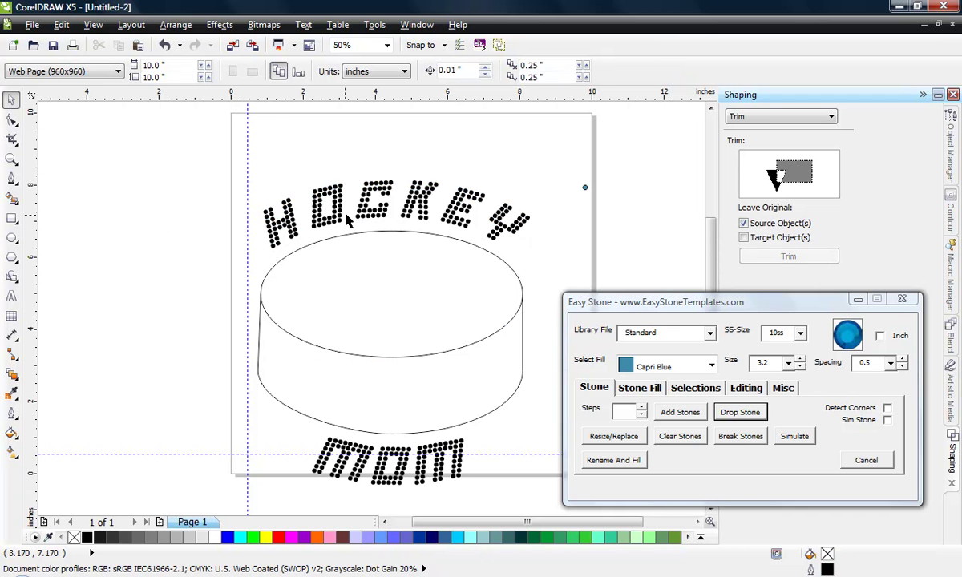
- Tighten the character spacing of all the letters in the curved HOCKEY text to -11%
{"action": "left_click", "coordinate": [406, 224]}
{"action": "double_click", "coordinate": [406, 213]}
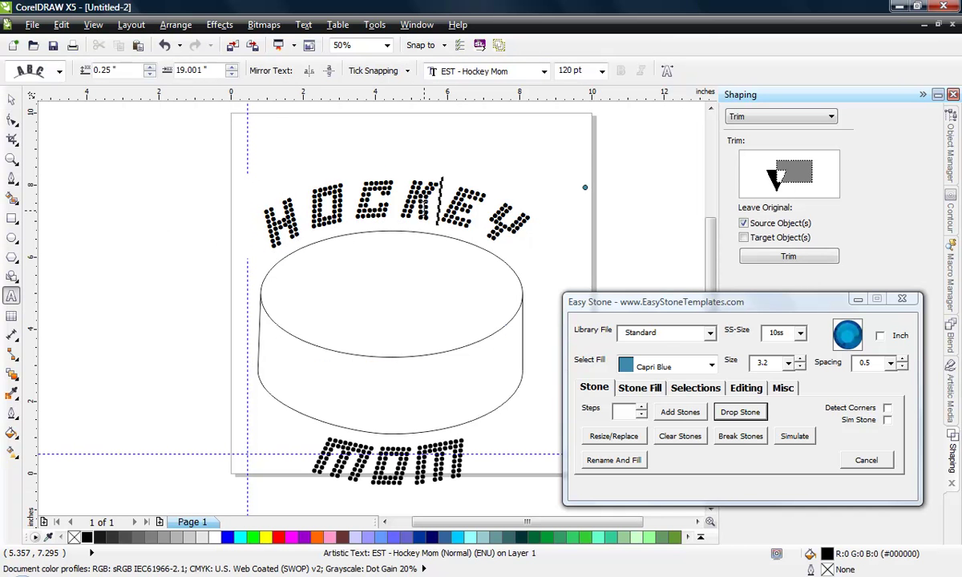
{"action": "key", "text": "ctrl+a"}
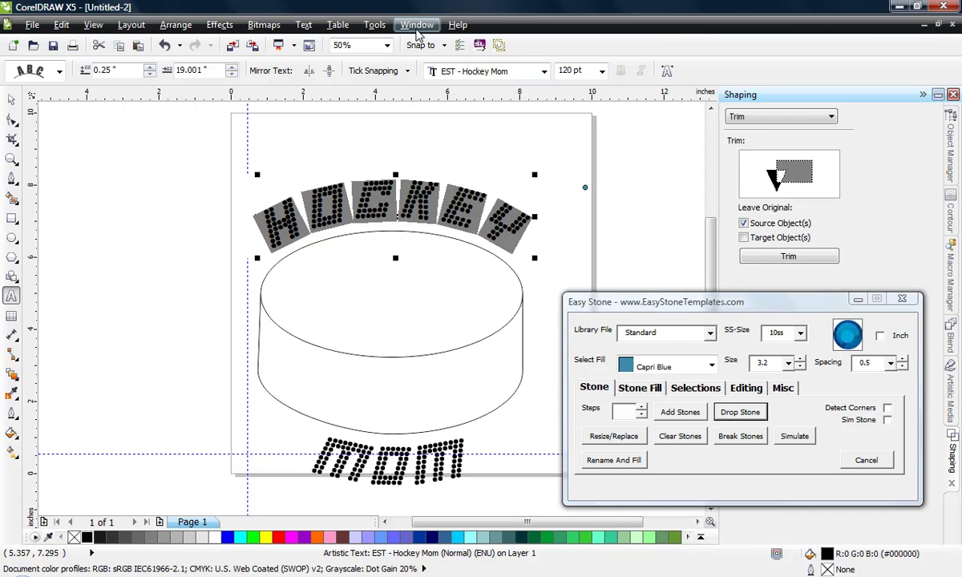
{"action": "left_click", "coordinate": [305, 26]}
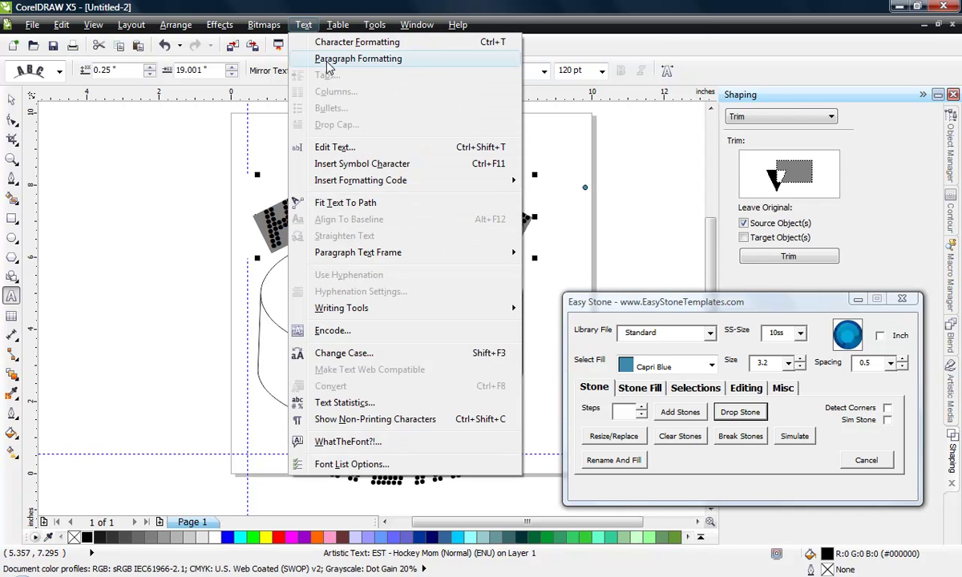
{"action": "left_click", "coordinate": [358, 58]}
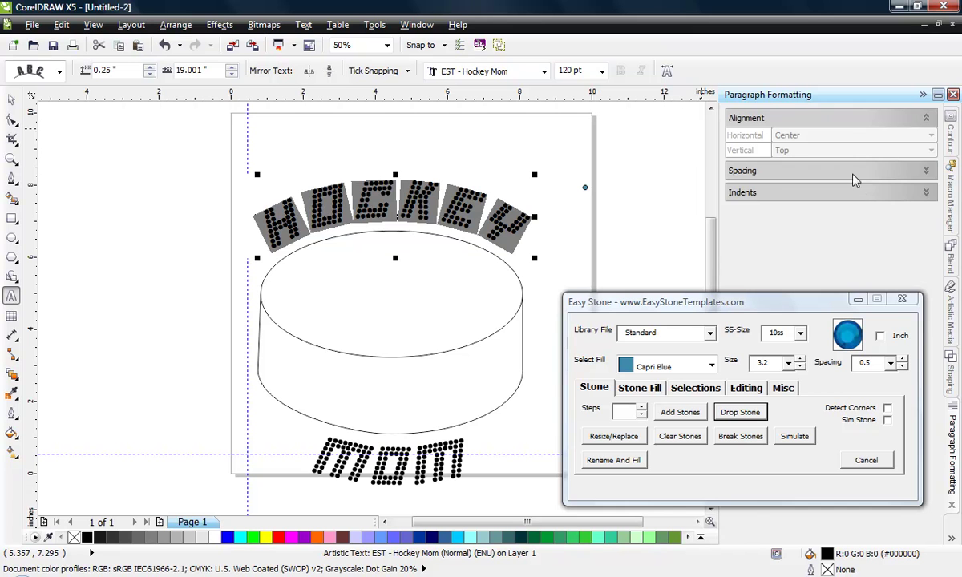
{"action": "left_click", "coordinate": [854, 173]}
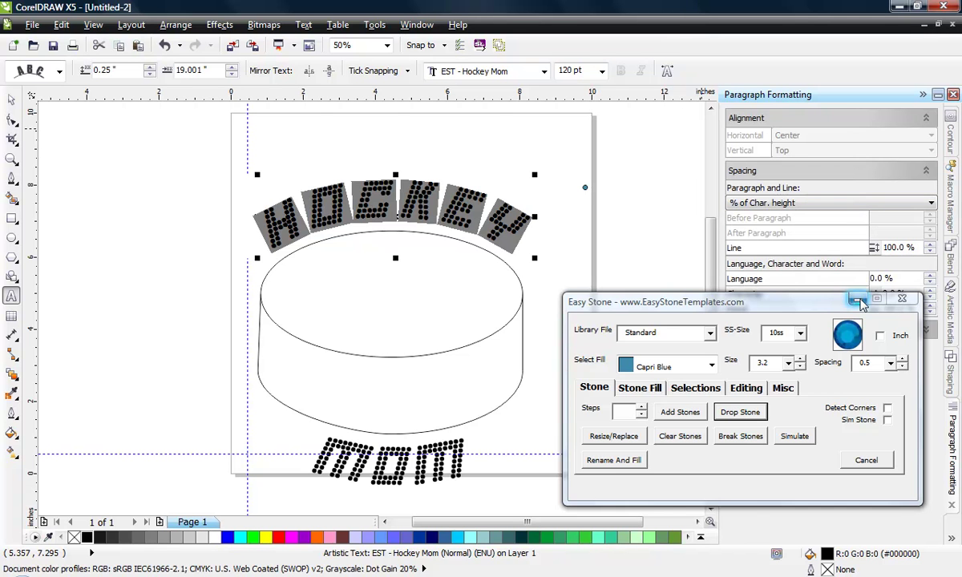
{"action": "left_click", "coordinate": [857, 299]}
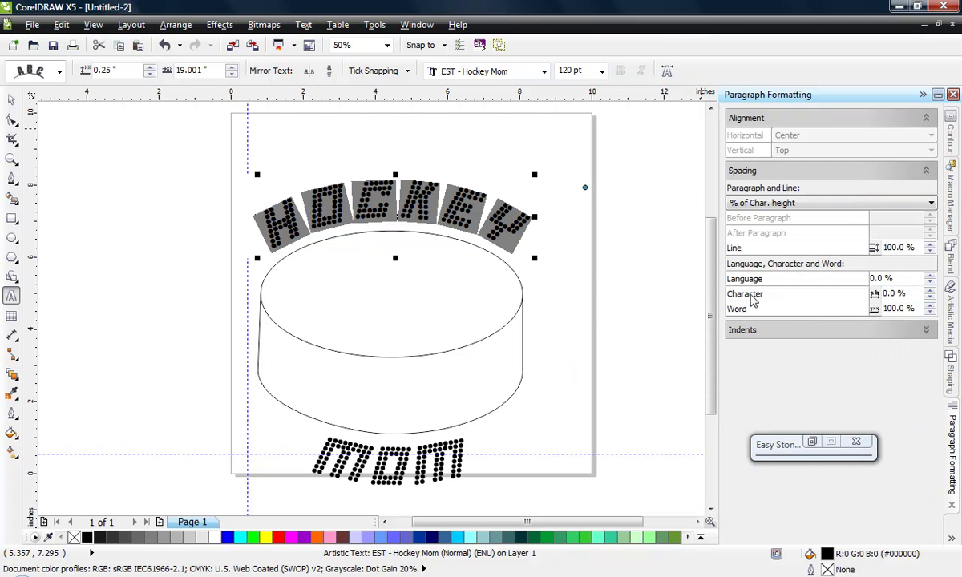
{"action": "left_click", "coordinate": [930, 297]}
{"action": "left_click", "coordinate": [930, 297]}
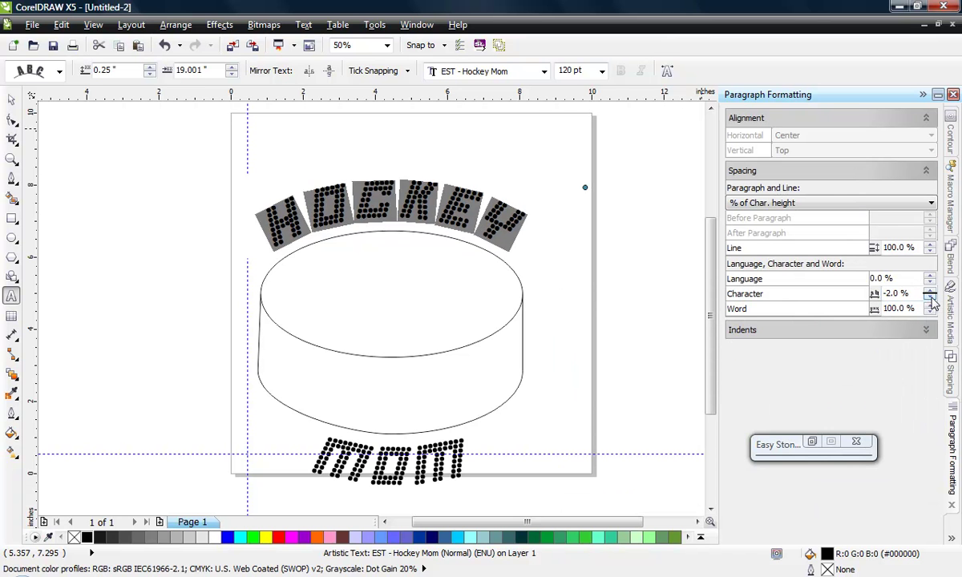
{"action": "left_click", "coordinate": [930, 297]}
{"action": "left_click", "coordinate": [930, 297]}
{"action": "left_click", "coordinate": [930, 297]}
{"action": "left_click", "coordinate": [930, 297]}
{"action": "left_click", "coordinate": [930, 298]}
{"action": "left_click", "coordinate": [931, 298]}
{"action": "left_click", "coordinate": [930, 297]}
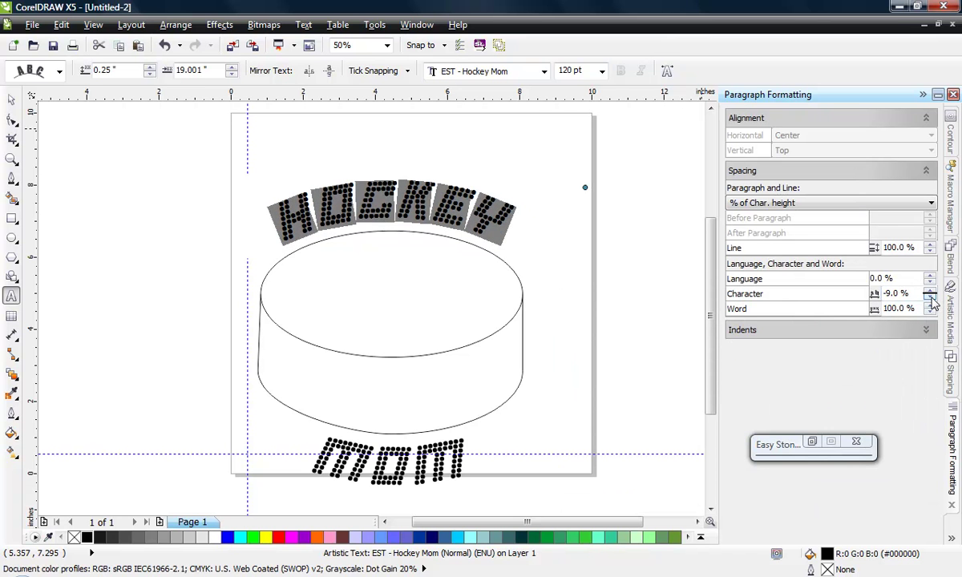
{"action": "left_click", "coordinate": [930, 298]}
{"action": "left_click", "coordinate": [930, 297]}
{"action": "left_click", "coordinate": [543, 255]}
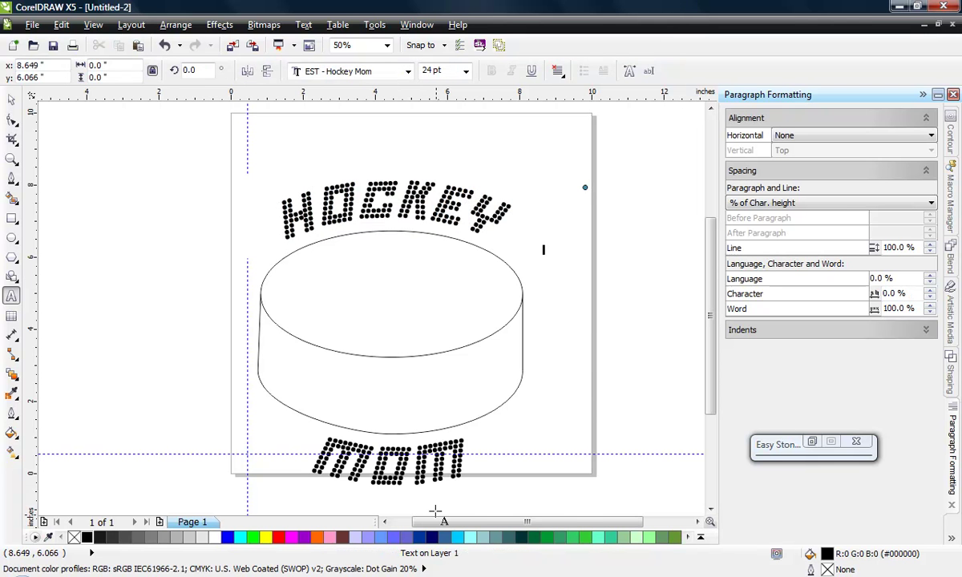
{"action": "left_click", "coordinate": [11, 99]}
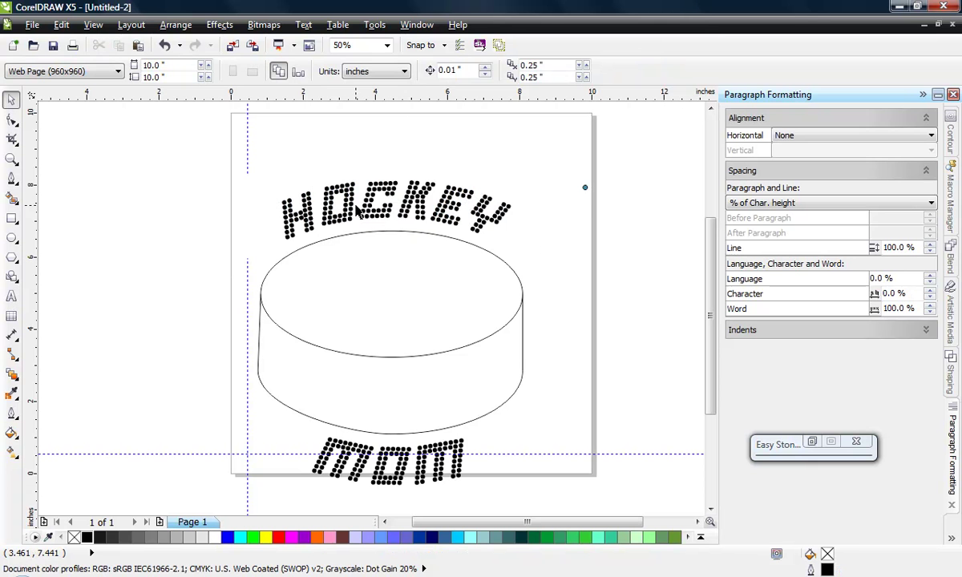
- Convert the curved MOM and HOCKEY texts to curves
{"action": "left_click", "coordinate": [321, 199]}
{"action": "scroll", "coordinate": [268, 254], "scroll_direction": "down", "scroll_amount": 1}
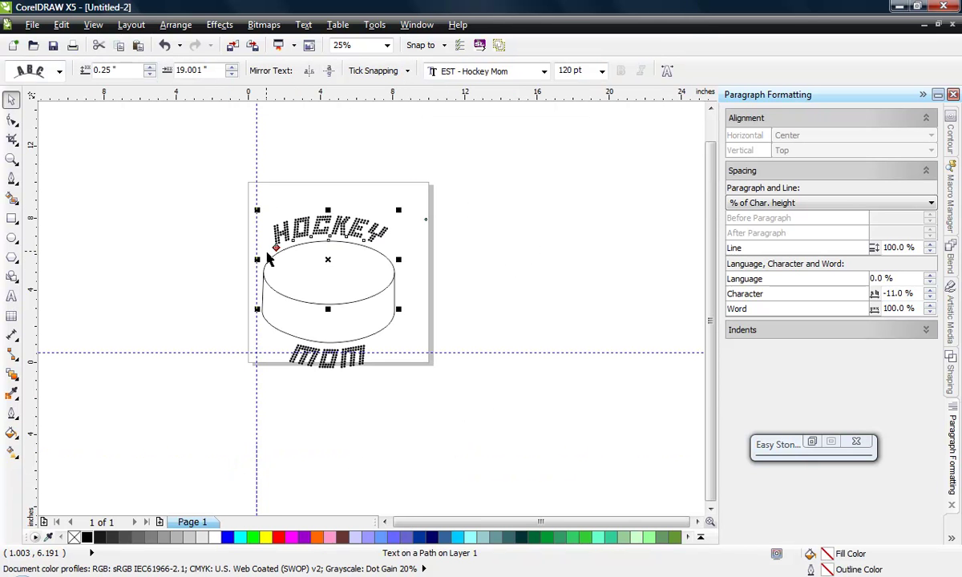
{"action": "scroll", "coordinate": [268, 256], "scroll_direction": "up", "scroll_amount": 1}
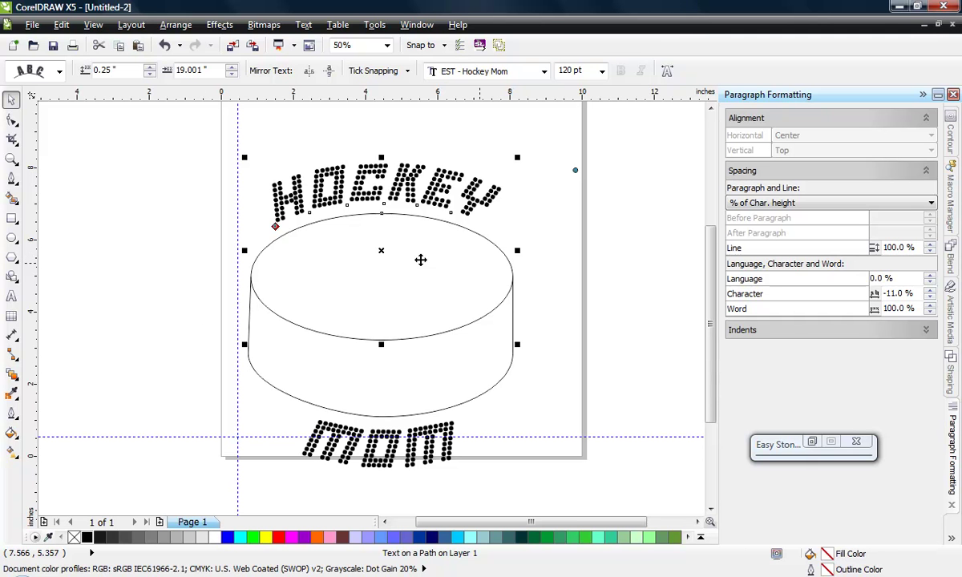
{"action": "left_click", "coordinate": [215, 344]}
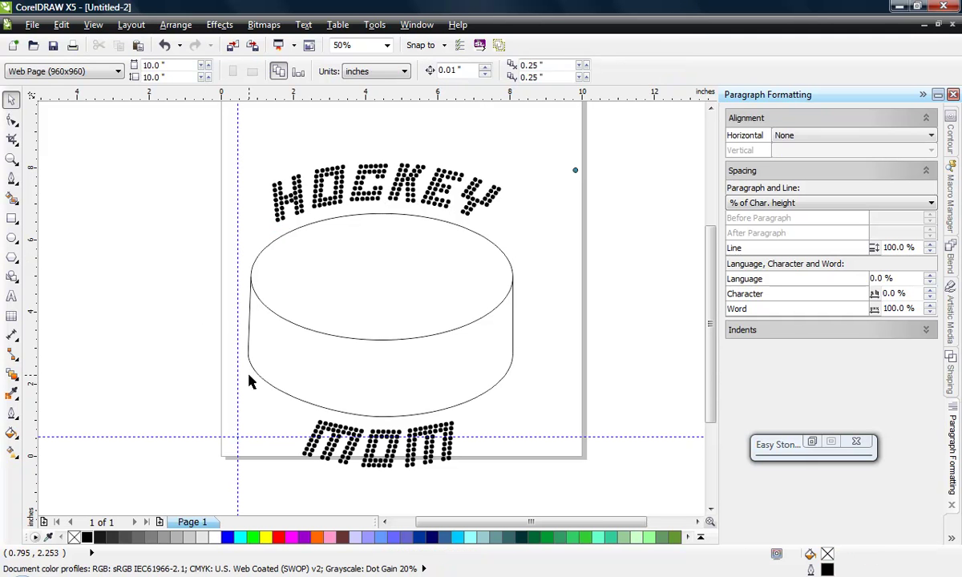
{"action": "left_click", "coordinate": [395, 457]}
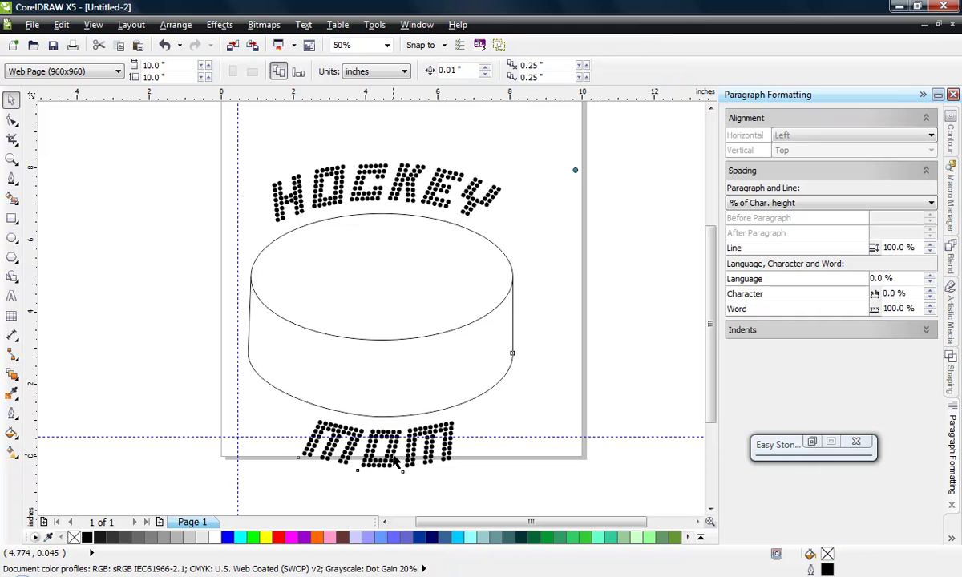
{"action": "right_click", "coordinate": [393, 455]}
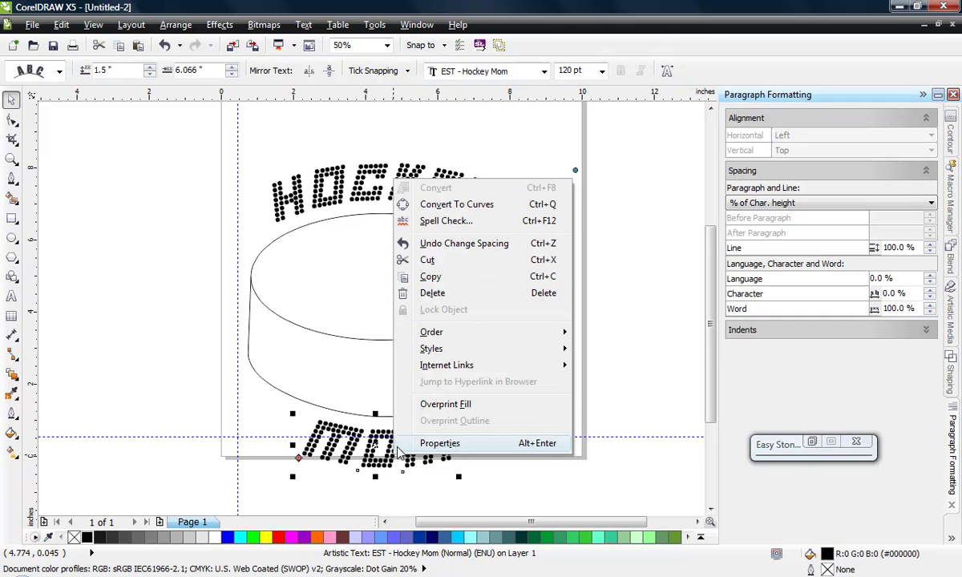
{"action": "left_click", "coordinate": [357, 279]}
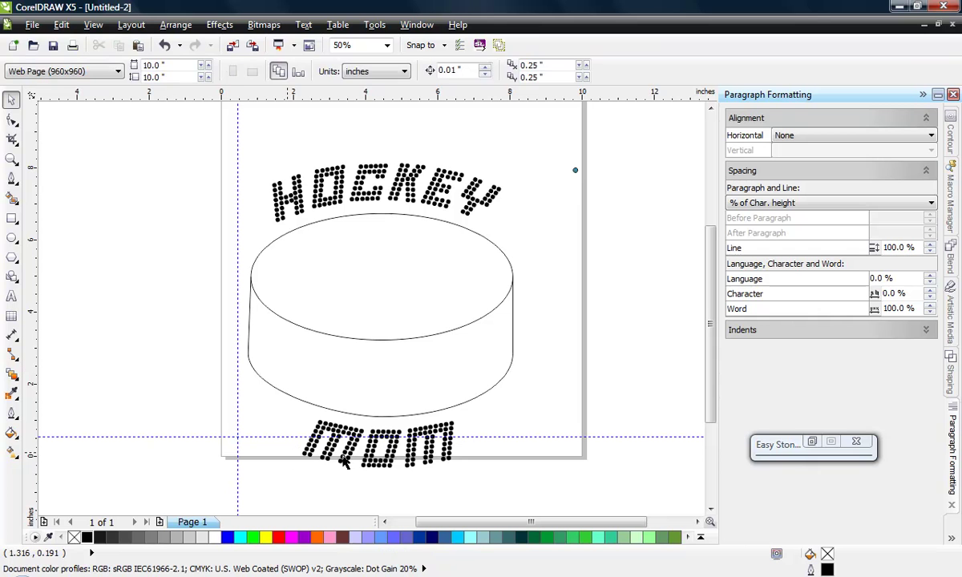
{"action": "left_click", "coordinate": [359, 195]}
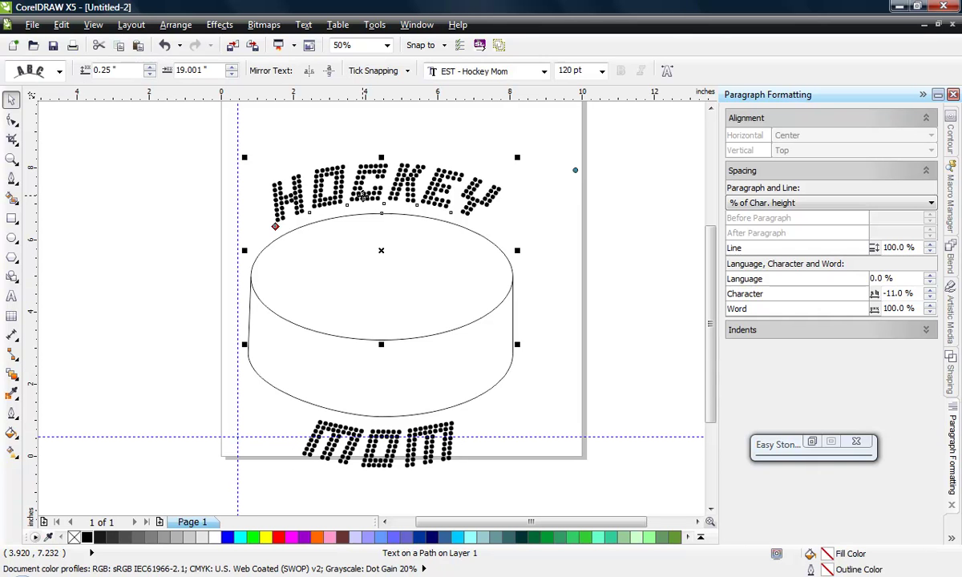
{"action": "right_click", "coordinate": [363, 197]}
{"action": "left_click", "coordinate": [400, 224]}
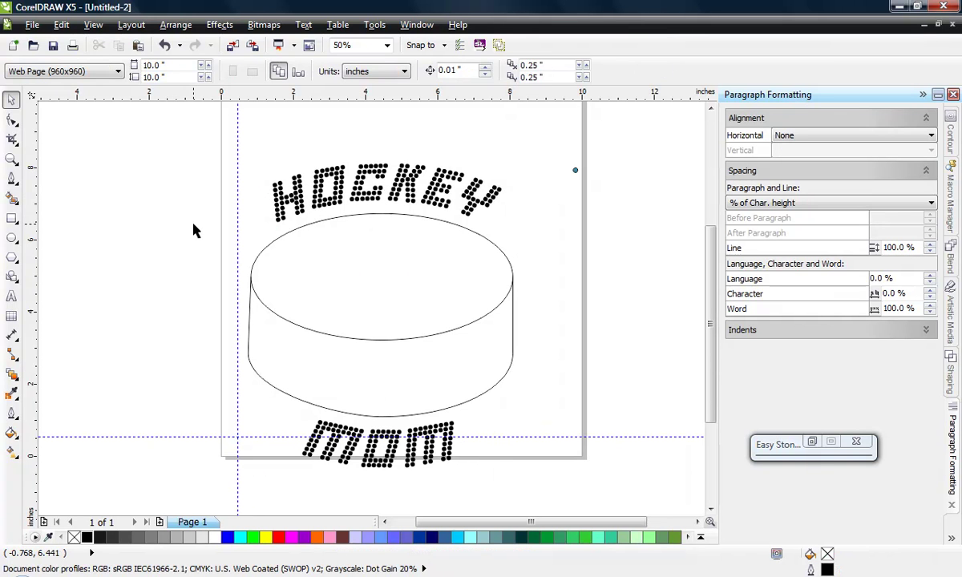
- Split the HOCKEY and MOM lettering into individual dots with Easy Stone's Break R-Text command
{"action": "left_click", "coordinate": [813, 441]}
{"action": "left_click", "coordinate": [340, 174]}
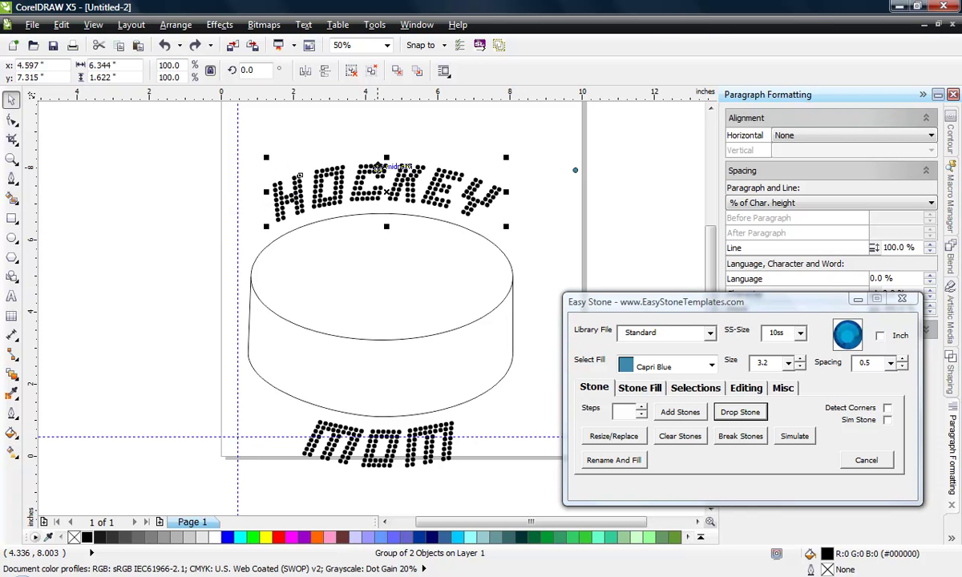
{"action": "left_click", "coordinate": [746, 389]}
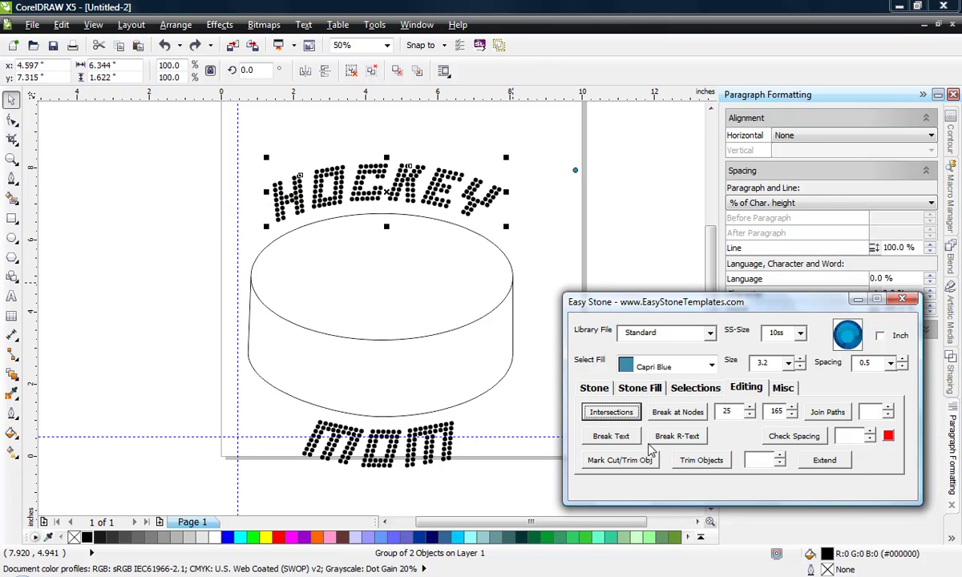
{"action": "left_click", "coordinate": [691, 438]}
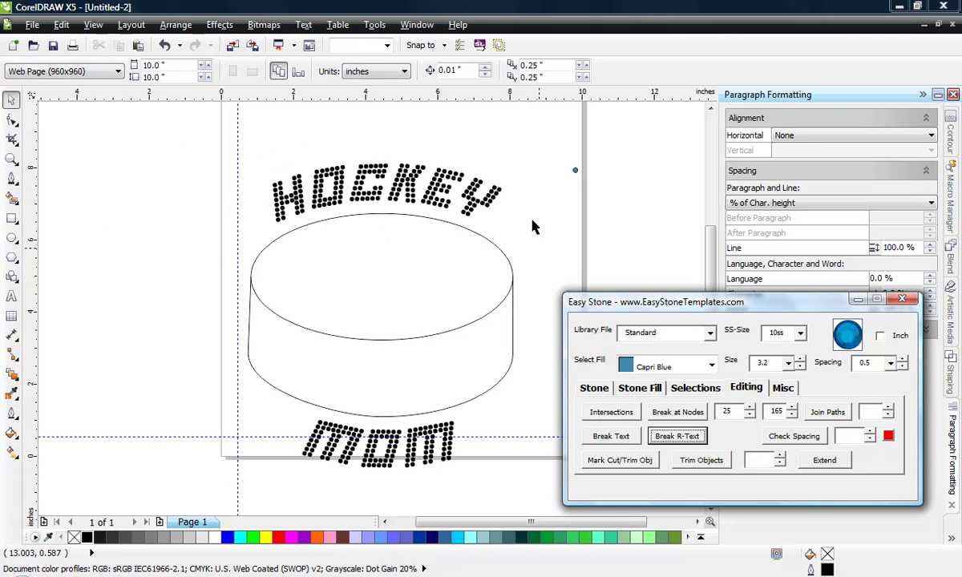
{"action": "left_click", "coordinate": [395, 461]}
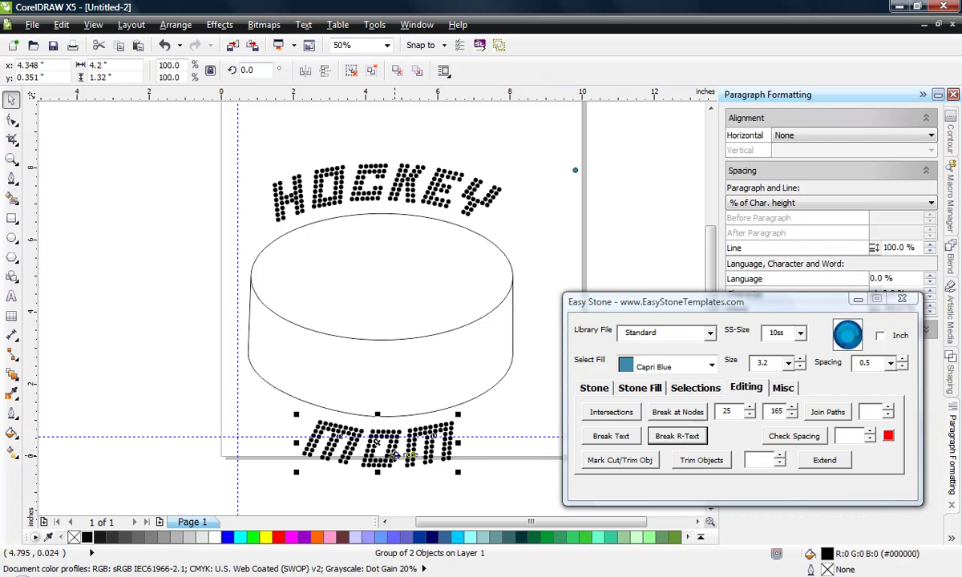
{"action": "left_click", "coordinate": [663, 445]}
- Check that the dots of the Y in HOCKEY can be selected individually and examine their shape up close
{"action": "scroll", "coordinate": [493, 196], "scroll_direction": "up", "scroll_amount": 2}
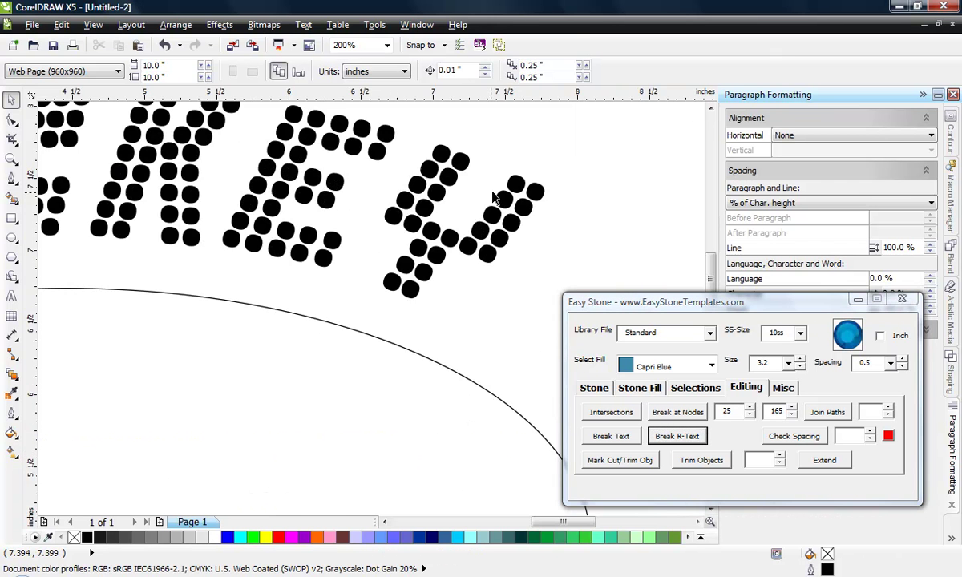
{"action": "left_click", "coordinate": [513, 191]}
{"action": "left_click", "coordinate": [532, 207]}
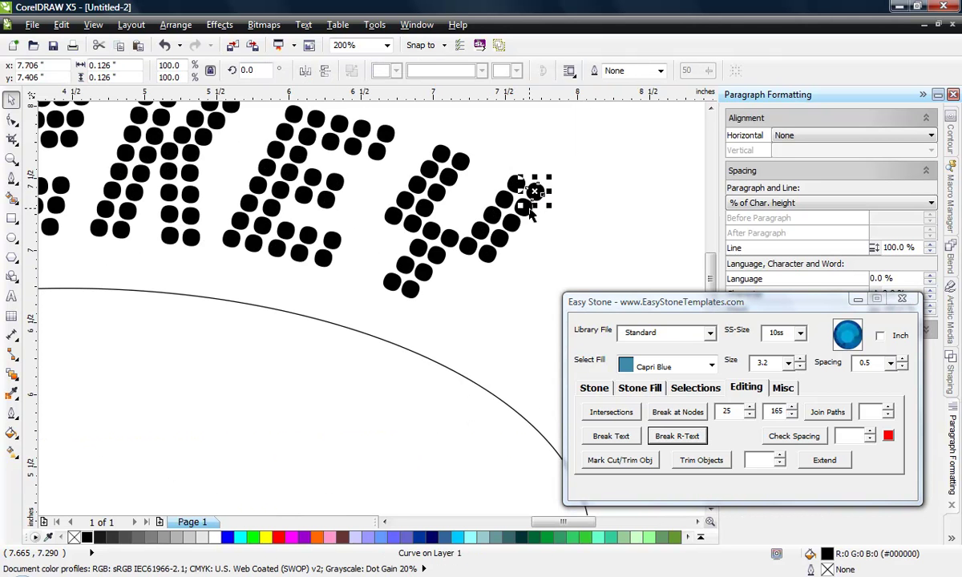
{"action": "key", "text": "Escape"}
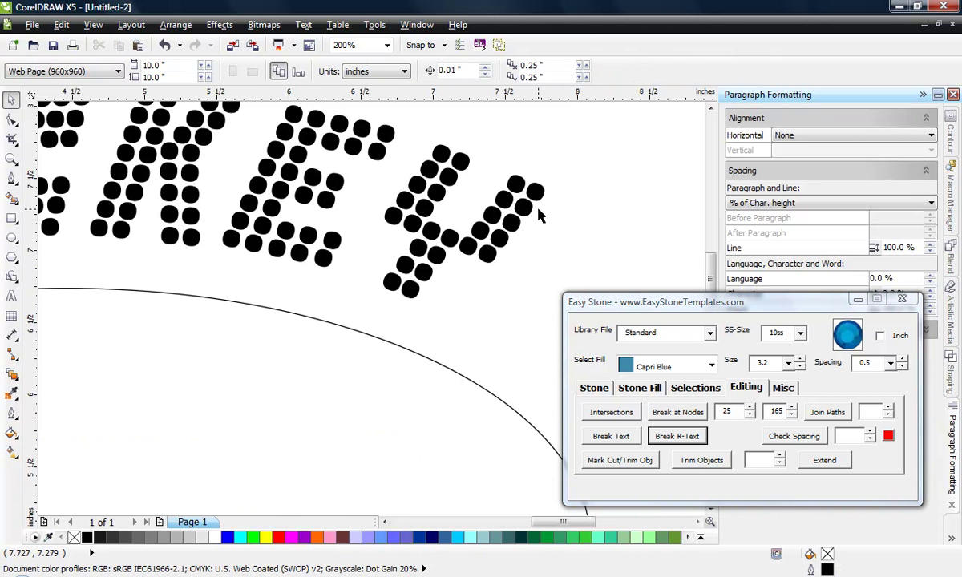
{"action": "scroll", "coordinate": [539, 215], "scroll_direction": "up", "scroll_amount": 2}
{"action": "scroll", "coordinate": [537, 176], "scroll_direction": "down", "scroll_amount": 1}
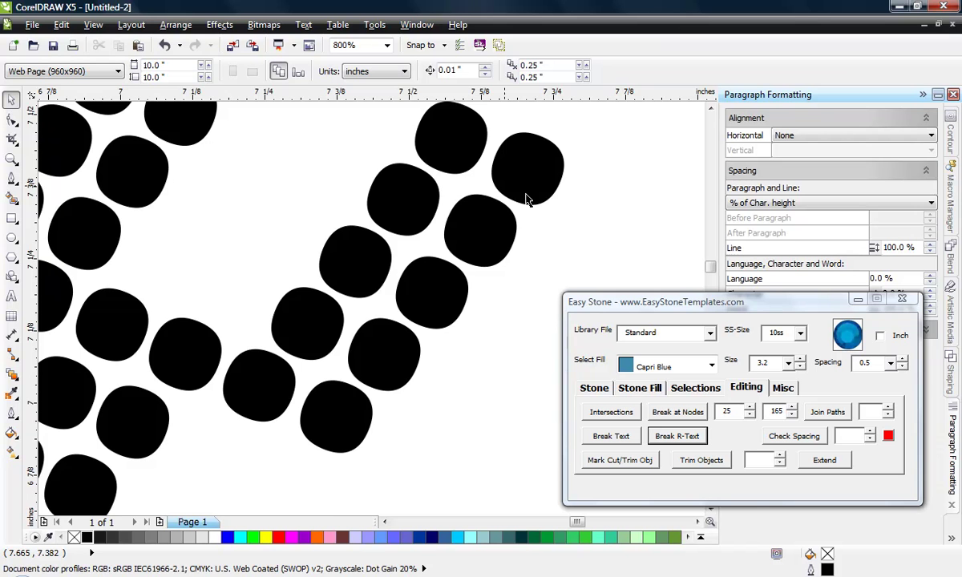
- Delete the blue sample stone near the page's right edge, beside the HOCKEY lettering
{"action": "scroll", "coordinate": [517, 257], "scroll_direction": "down", "scroll_amount": 2}
{"action": "scroll", "coordinate": [521, 264], "scroll_direction": "down", "scroll_amount": 2}
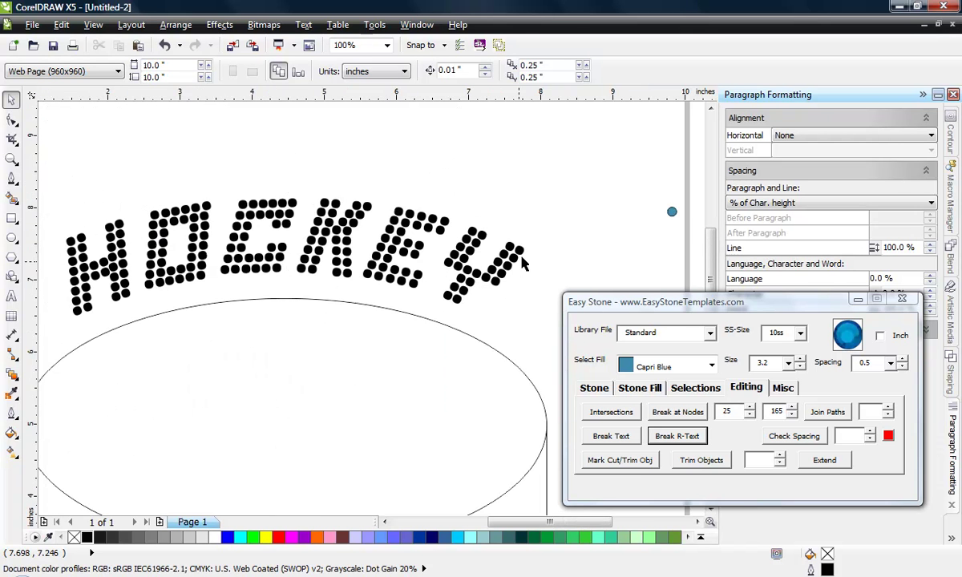
{"action": "left_click_drag", "start_coordinate": [651, 186], "coordinate": [586, 270]}
{"action": "key", "text": "Delete"}
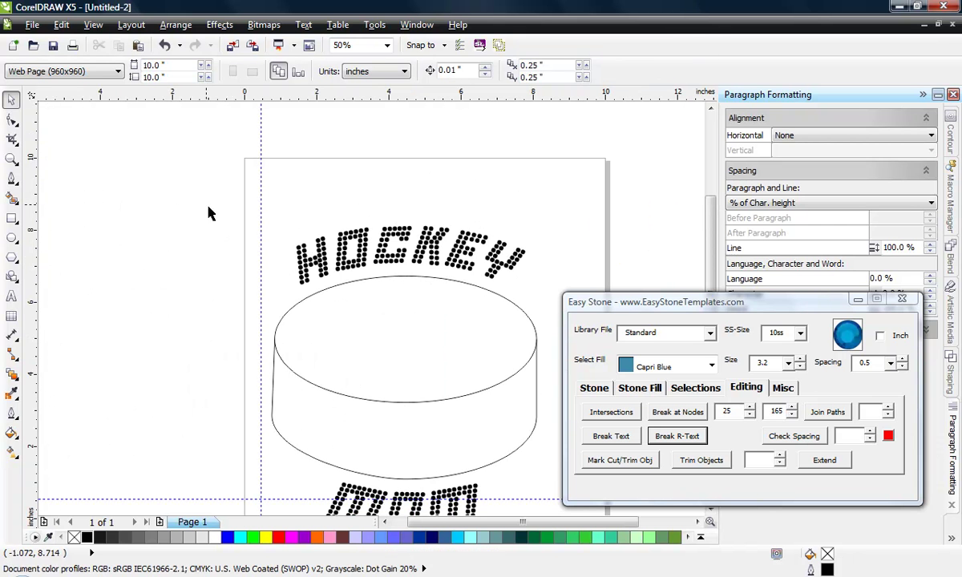
- Replace all the dots of the HOCKEY lettering with round 10ss stones of size 3.2 using Easy Stone's Resize/Replace, and inspect the Y up close
{"action": "left_click_drag", "start_coordinate": [208, 212], "coordinate": [502, 274]}
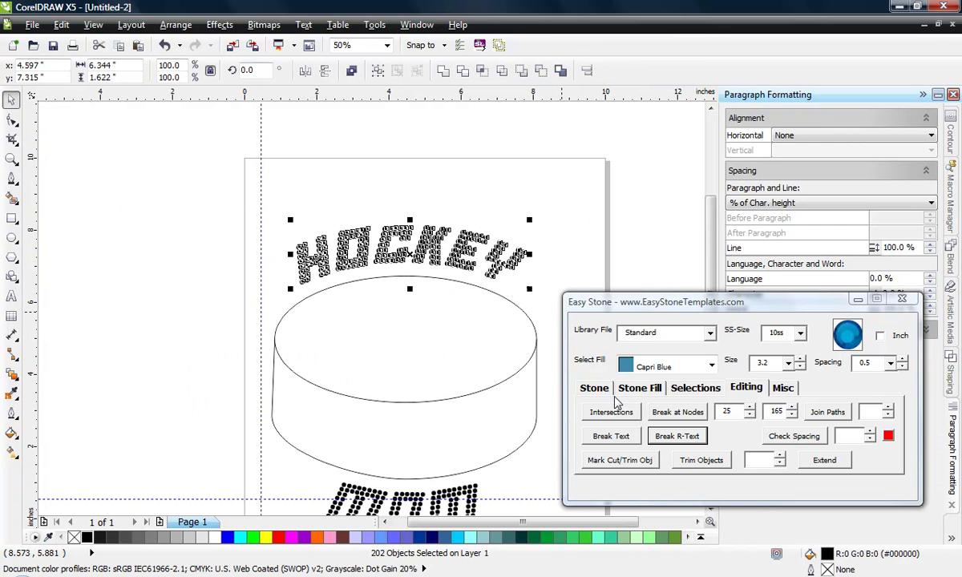
{"action": "left_click", "coordinate": [593, 388]}
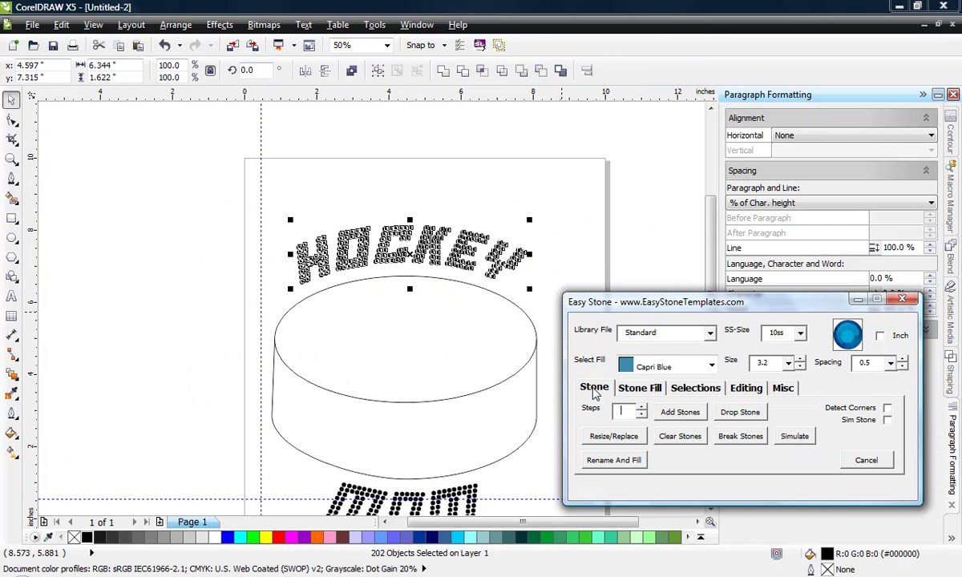
{"action": "left_click", "coordinate": [613, 437]}
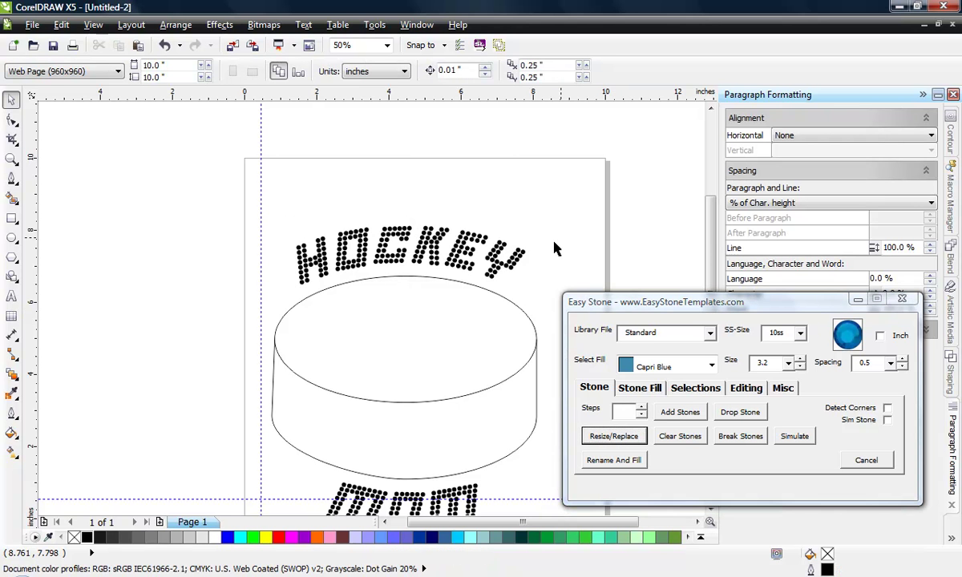
{"action": "scroll", "coordinate": [553, 249], "scroll_direction": "up", "scroll_amount": 5}
{"action": "scroll", "coordinate": [521, 266], "scroll_direction": "up", "scroll_amount": 1}
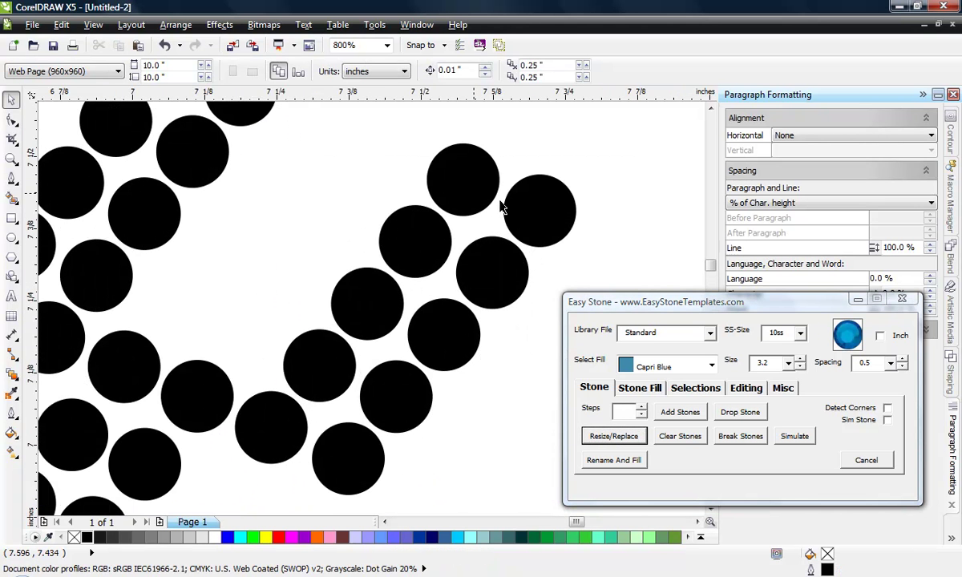
{"action": "scroll", "coordinate": [424, 393], "scroll_direction": "down", "scroll_amount": 1}
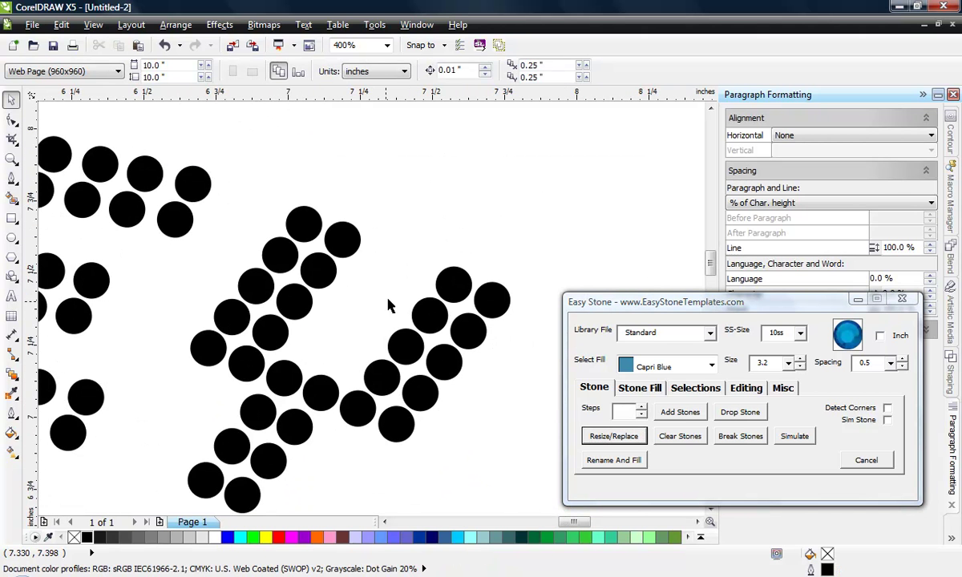
{"action": "scroll", "coordinate": [482, 240], "scroll_direction": "down", "scroll_amount": 4}
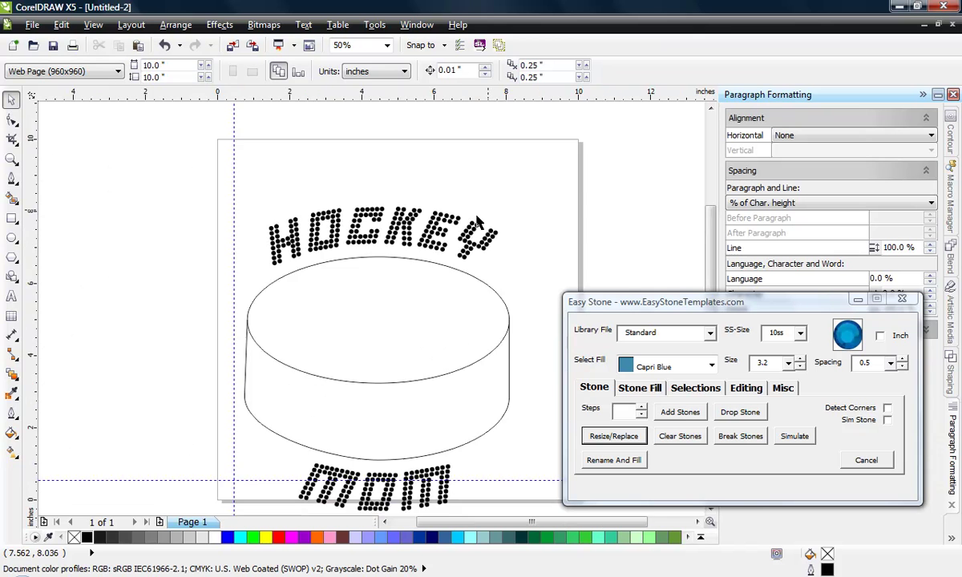
- Replace the distorted dots of the MOM lettering below the puck with round 10ss stones of size 3.2 using Resize/Replace, and inspect them
{"action": "scroll", "coordinate": [419, 368], "scroll_direction": "up", "scroll_amount": 2}
{"action": "scroll", "coordinate": [418, 369], "scroll_direction": "up", "scroll_amount": 2}
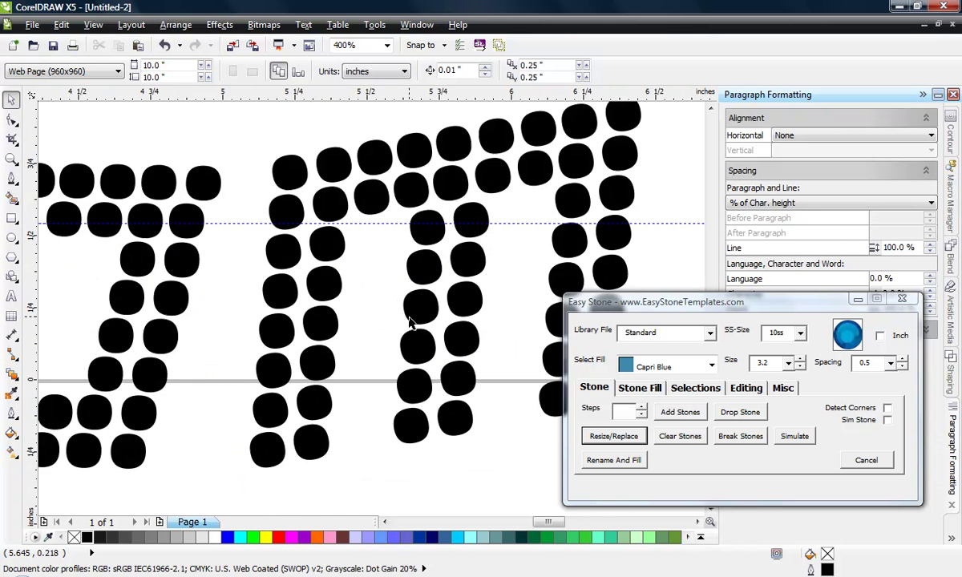
{"action": "scroll", "coordinate": [408, 320], "scroll_direction": "down", "scroll_amount": 3}
{"action": "left_click_drag", "start_coordinate": [279, 354], "coordinate": [498, 258]}
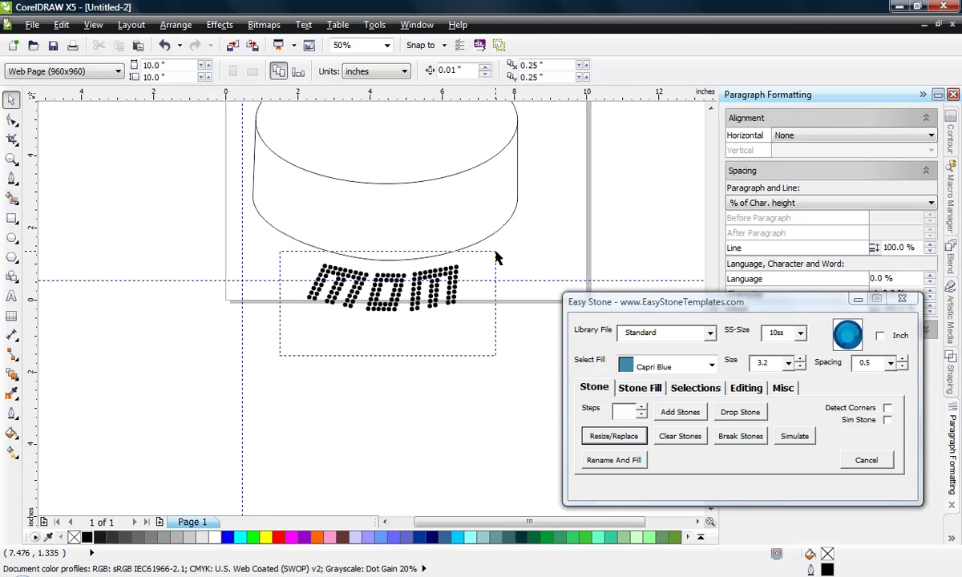
{"action": "scroll", "coordinate": [430, 297], "scroll_direction": "up", "scroll_amount": 2}
{"action": "scroll", "coordinate": [347, 300], "scroll_direction": "up", "scroll_amount": 1}
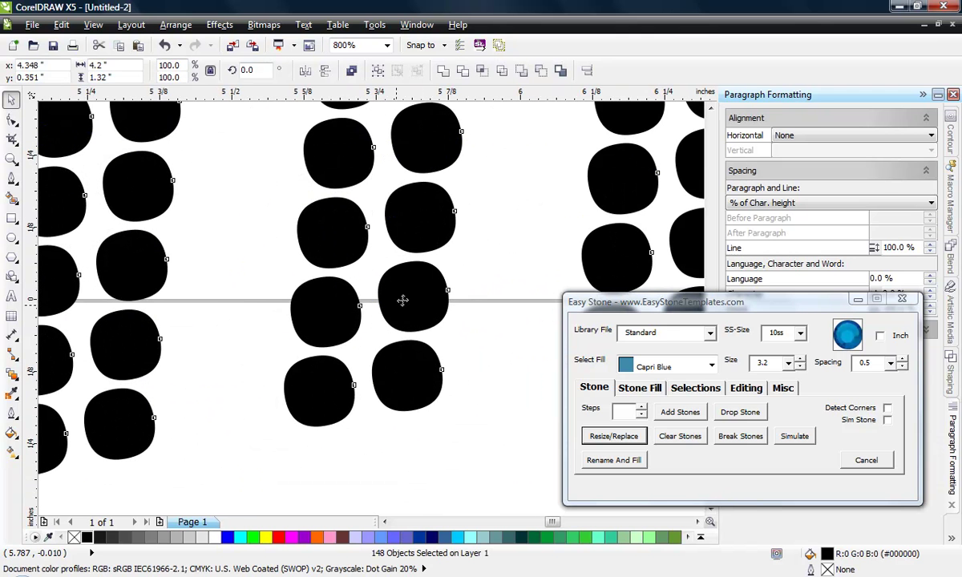
{"action": "left_click", "coordinate": [615, 437]}
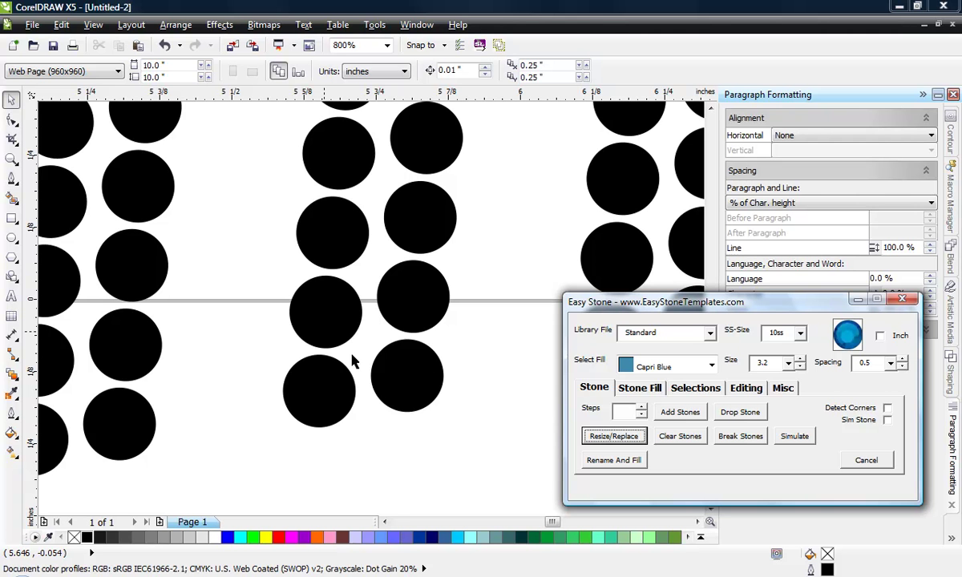
{"action": "scroll", "coordinate": [491, 378], "scroll_direction": "down", "scroll_amount": 6}
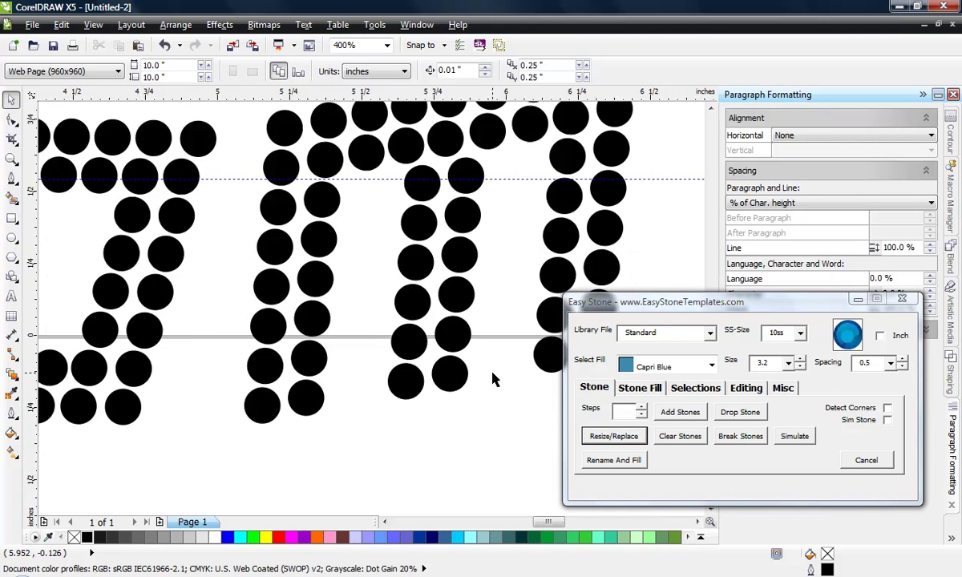
{"action": "scroll", "coordinate": [408, 423], "scroll_direction": "down", "scroll_amount": 2}
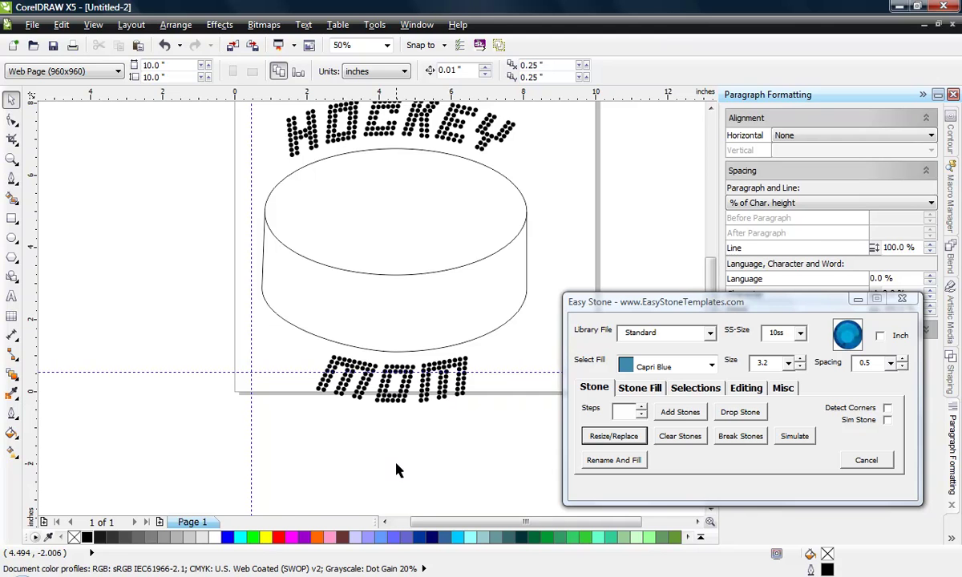
{"action": "scroll", "coordinate": [331, 486], "scroll_direction": "down", "scroll_amount": 2}
{"action": "scroll", "coordinate": [374, 400], "scroll_direction": "up", "scroll_amount": 1}
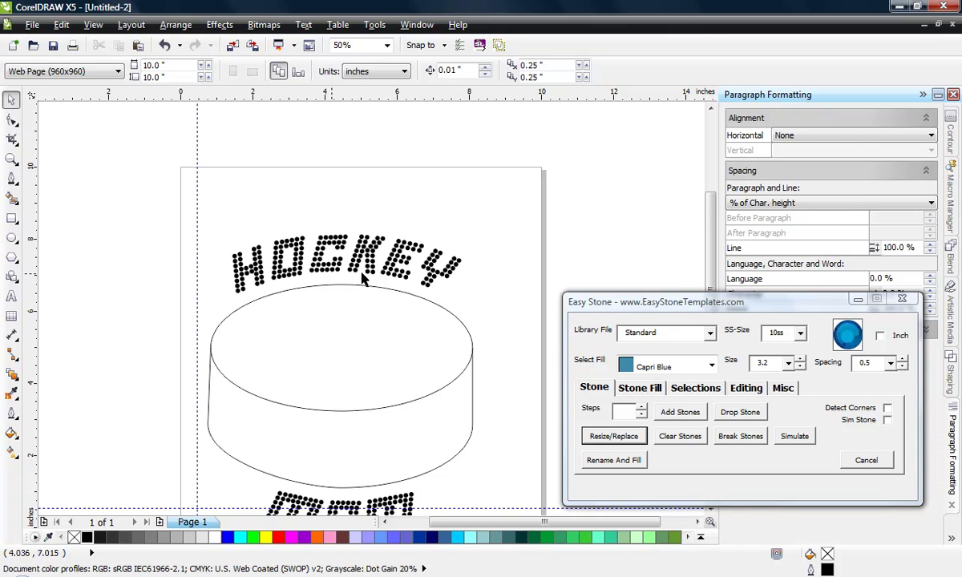
{"action": "scroll", "coordinate": [446, 295], "scroll_direction": "down", "scroll_amount": 1}
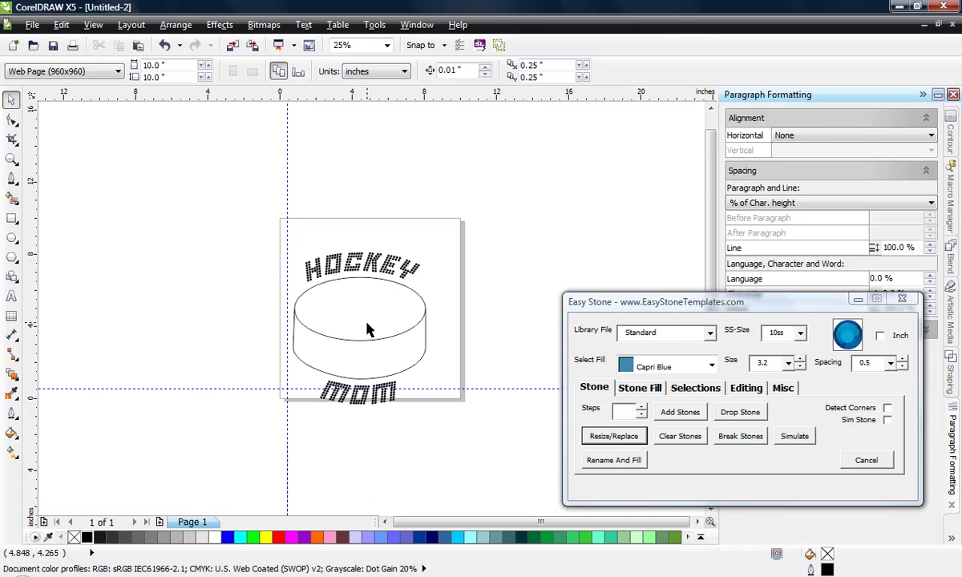
{"action": "scroll", "coordinate": [365, 333], "scroll_direction": "up", "scroll_amount": 1}
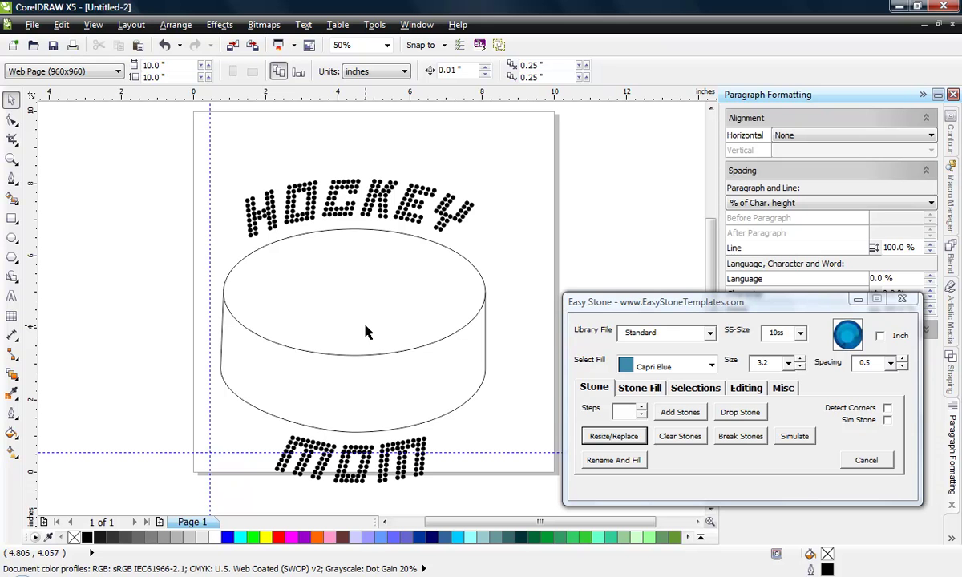